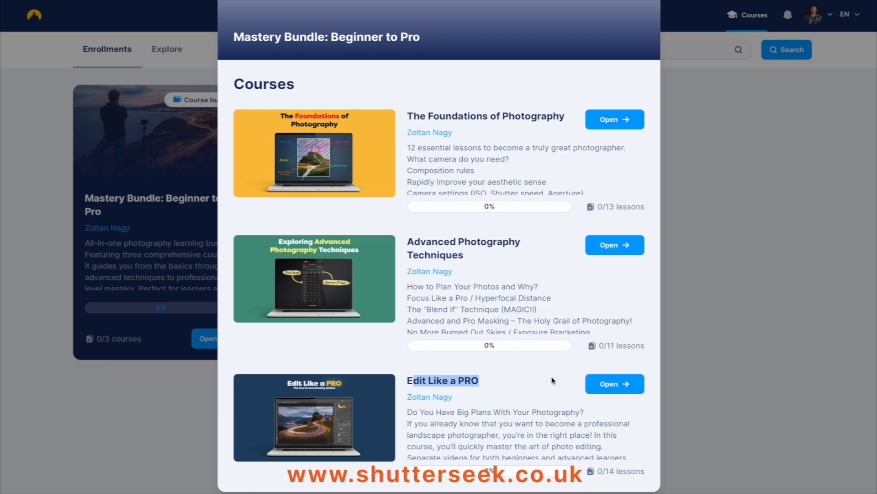
Step: Open the "Edit Like a PRO" course and its "Craco, Italy (from advanced)" lesson
{"action": "left_click", "coordinate": [608, 384]}
{"action": "scroll", "coordinate": [137, 417], "scroll_direction": "down", "scroll_amount": 4}
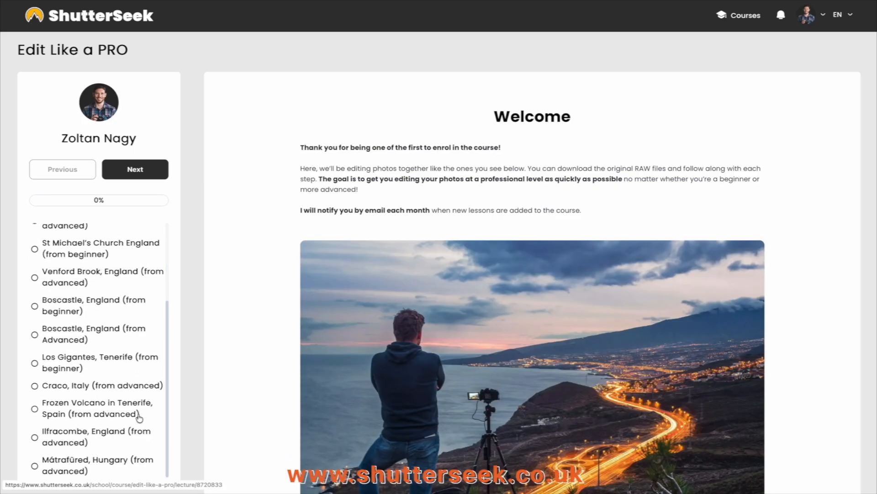
{"action": "left_click", "coordinate": [73, 385]}
{"action": "scroll", "coordinate": [254, 357], "scroll_direction": "down", "scroll_amount": 5}
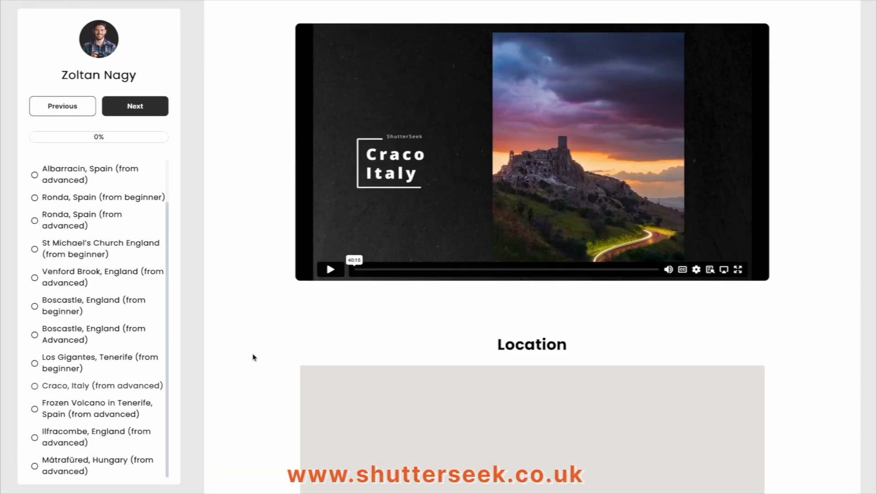
Step: Open the Craco lesson's RAW files download folder and select the four ORF photos
{"action": "scroll", "coordinate": [254, 357], "scroll_direction": "up", "scroll_amount": 5}
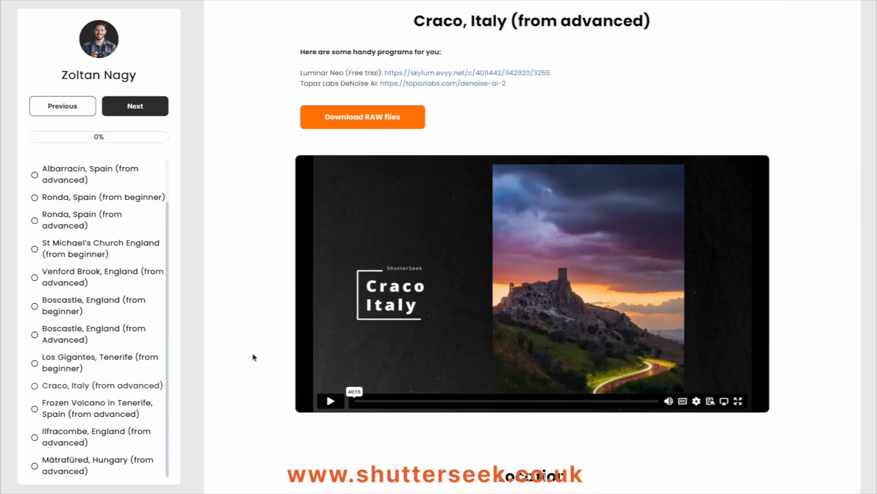
{"action": "left_click", "coordinate": [388, 134]}
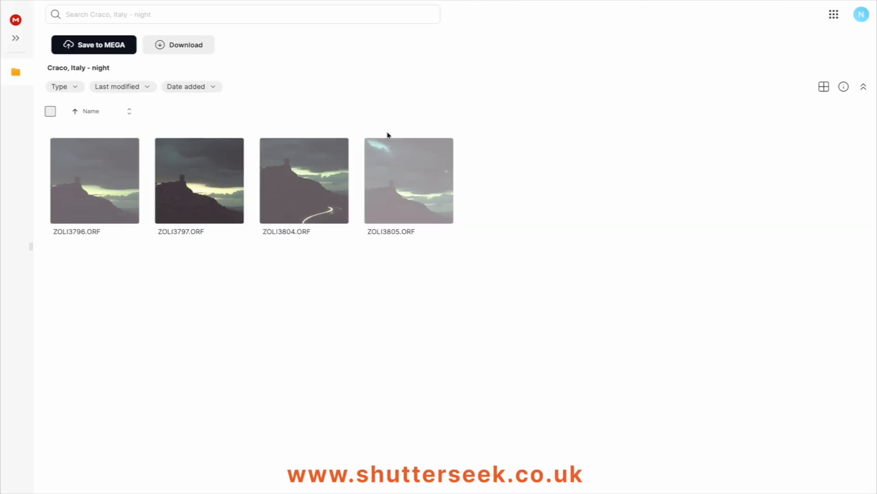
{"action": "left_click_drag", "start_coordinate": [86, 312], "coordinate": [441, 200]}
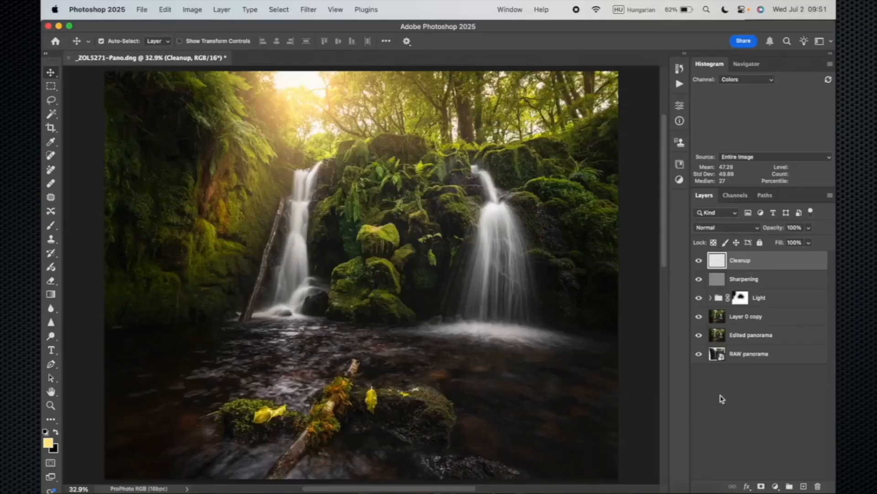
Step: In Photoshop, show only the RAW panorama layer, then restore visibility from Edited panorama up to Cleanup for a before-and-after comparison
{"action": "left_click", "coordinate": [703, 355]}
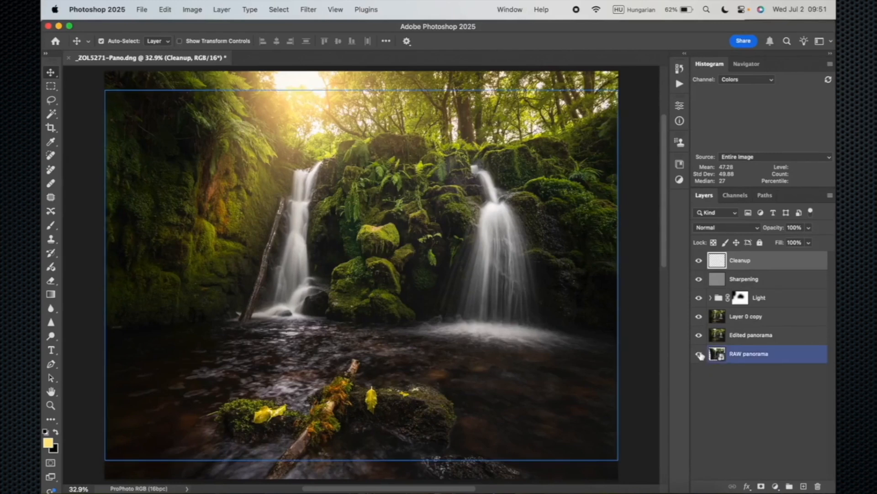
{"action": "left_click", "coordinate": [699, 355], "text": "alt"}
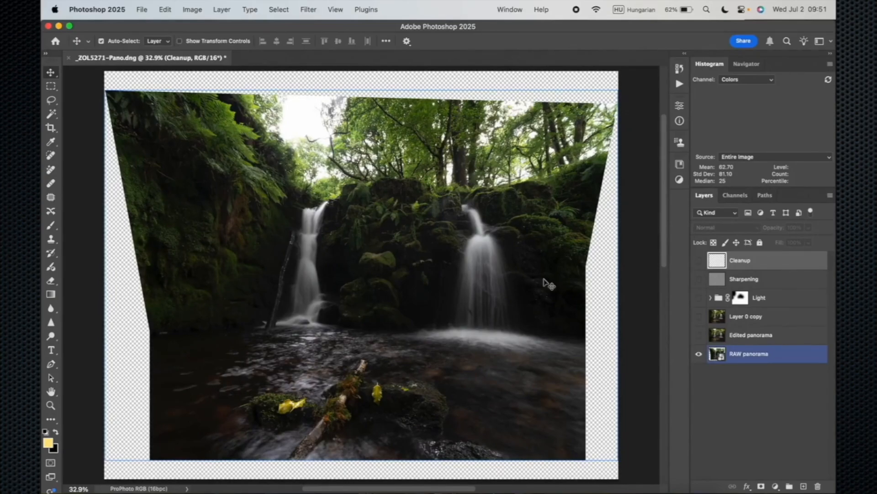
{"action": "left_click_drag", "start_coordinate": [699, 335], "coordinate": [699, 260]}
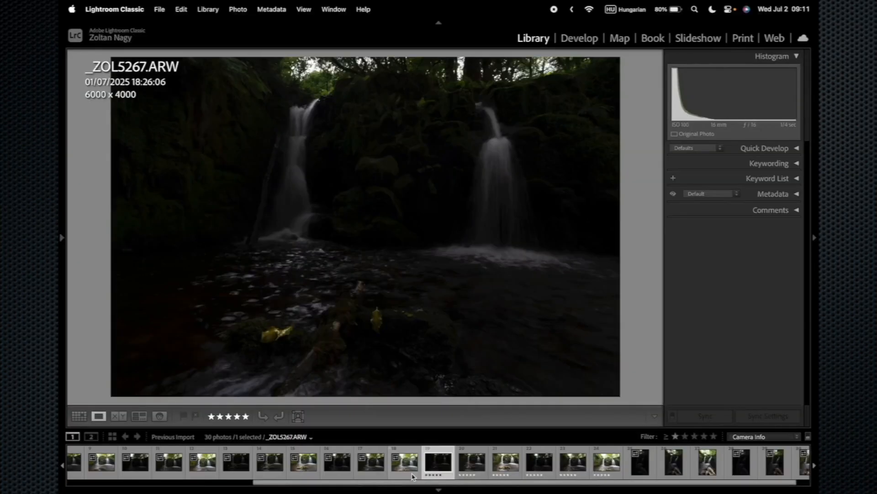
Step: In Lightroom Classic, look through the five-star waterfall exposures from _ZOL5267.ARW to _ZOL5272.ARW and back
{"action": "key", "text": "Right"}
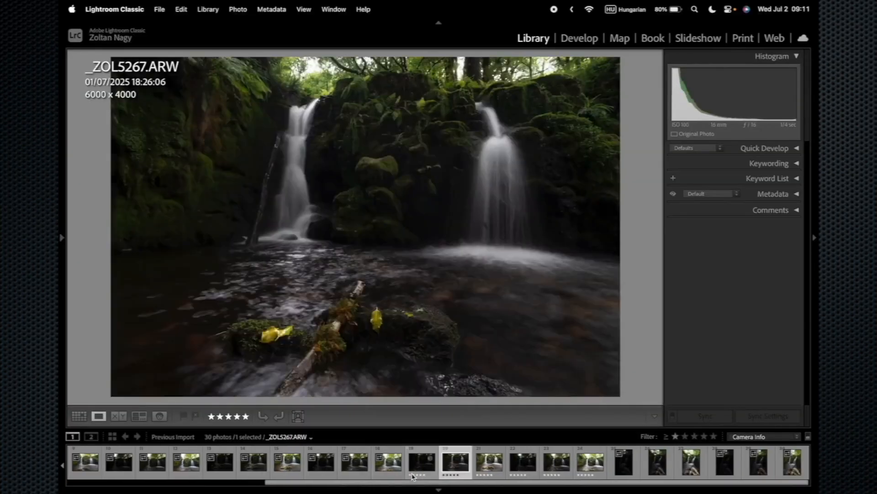
{"action": "key", "text": "Right"}
{"action": "key", "text": "Right"}
{"action": "key", "text": "Right"}
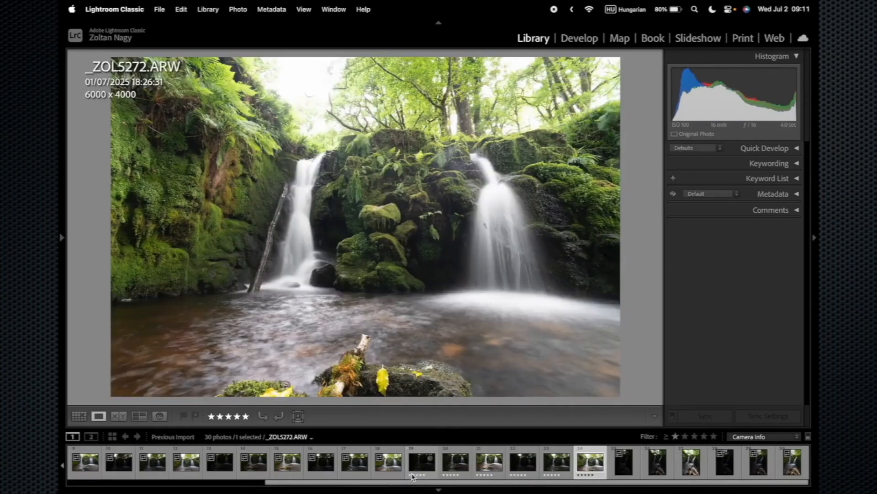
{"action": "key", "text": "Left"}
{"action": "key", "text": "Left"}
{"action": "key", "text": "Left"}
{"action": "key", "text": "Left"}
{"action": "key", "text": "Left"}
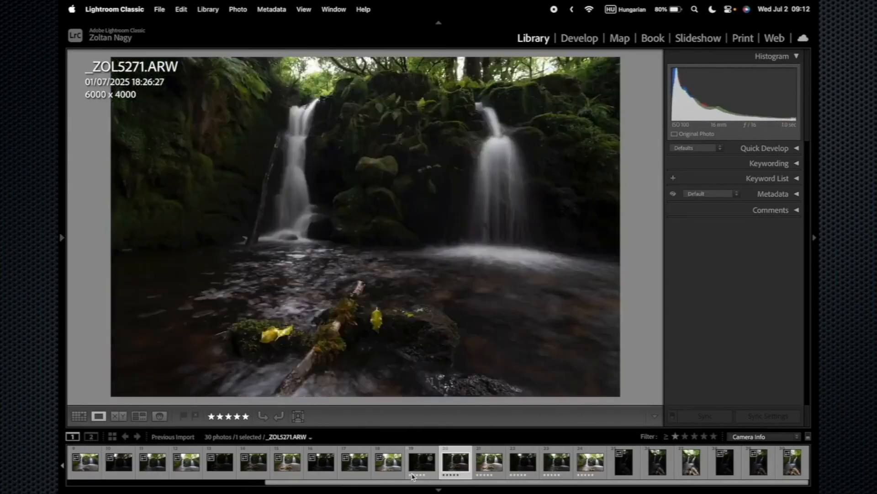
Step: Compare the bright sky opening above the left waterfall in _ZOL5271.ARW and _ZOL5270.ARW at a closer zoom
{"action": "key", "text": "Right"}
{"action": "key", "text": "Right"}
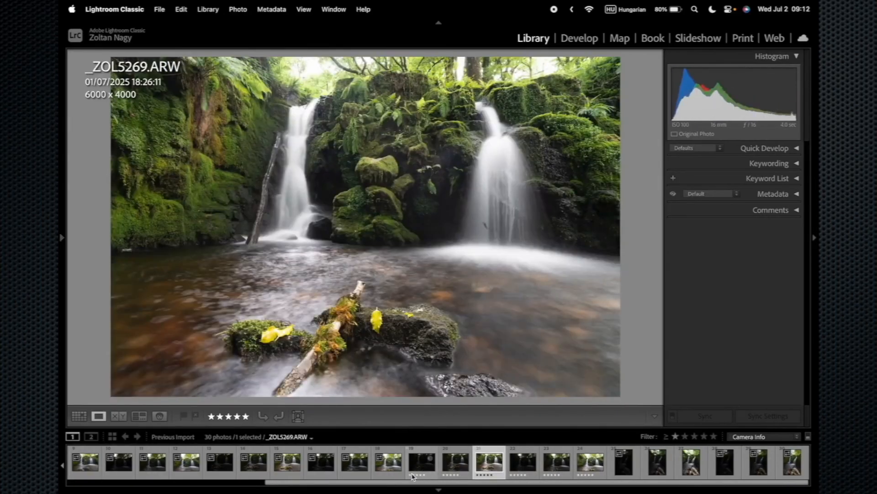
{"action": "key", "text": "Right"}
{"action": "key", "text": "Right"}
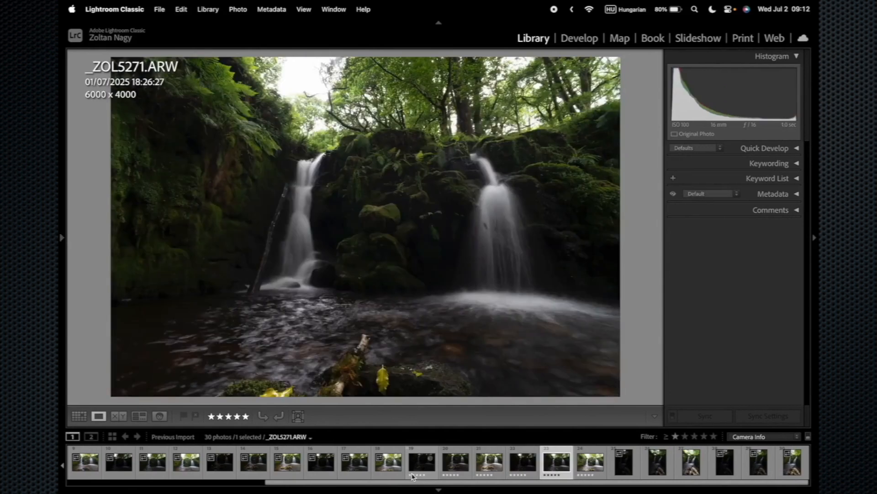
{"action": "left_click", "coordinate": [301, 74]}
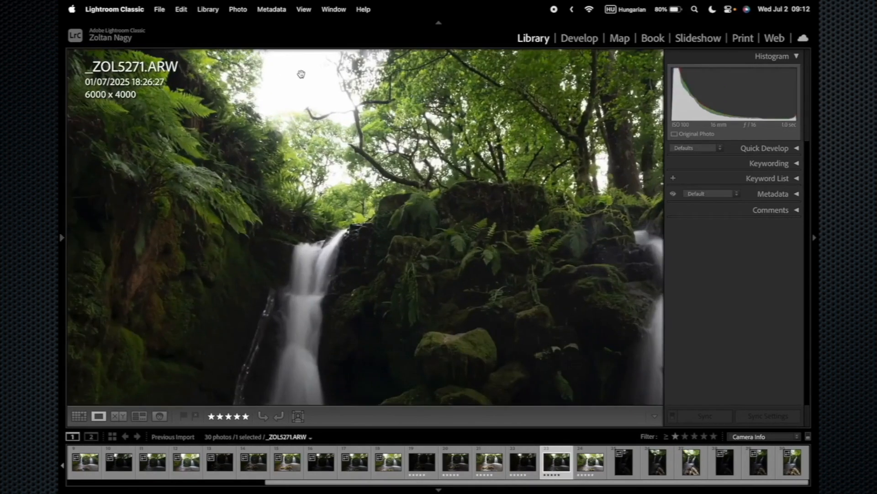
{"action": "key", "text": "Left"}
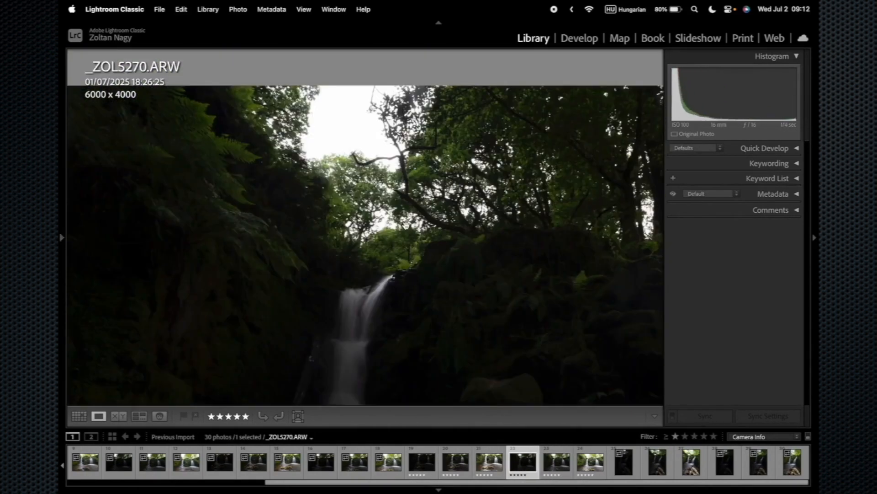
{"action": "left_click", "coordinate": [359, 126]}
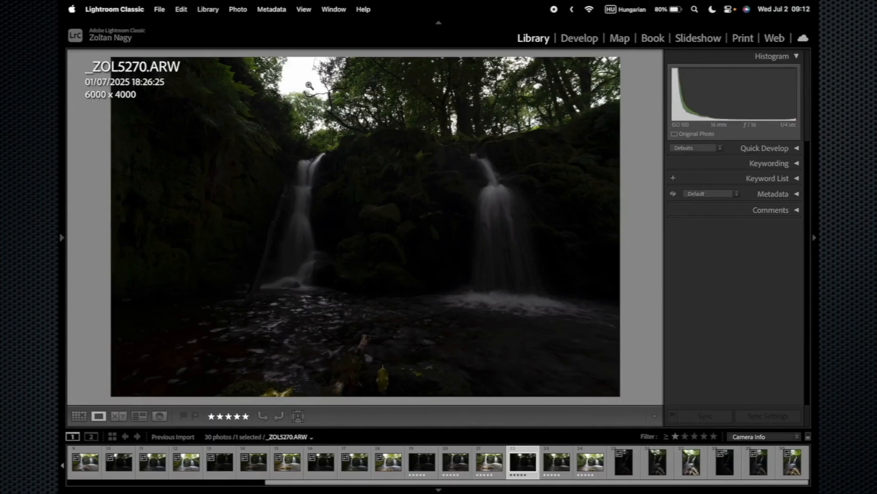
Step: Compare the landscape shots _ZOL5269.ARW, _ZOL5272.ARW and _ZOL5268.ARW with the vertical driftwood shot _ZOL5278.ARW
{"action": "left_click", "coordinate": [484, 462]}
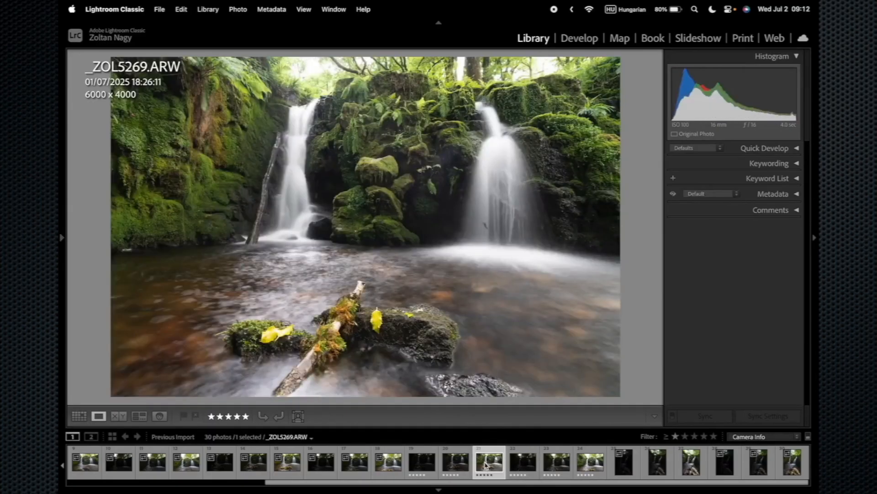
{"action": "left_click", "coordinate": [790, 477]}
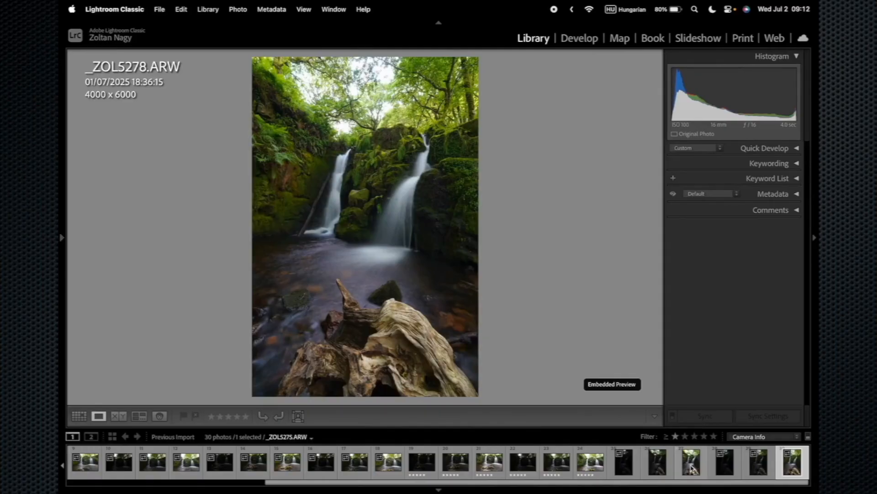
{"action": "left_click", "coordinate": [576, 471]}
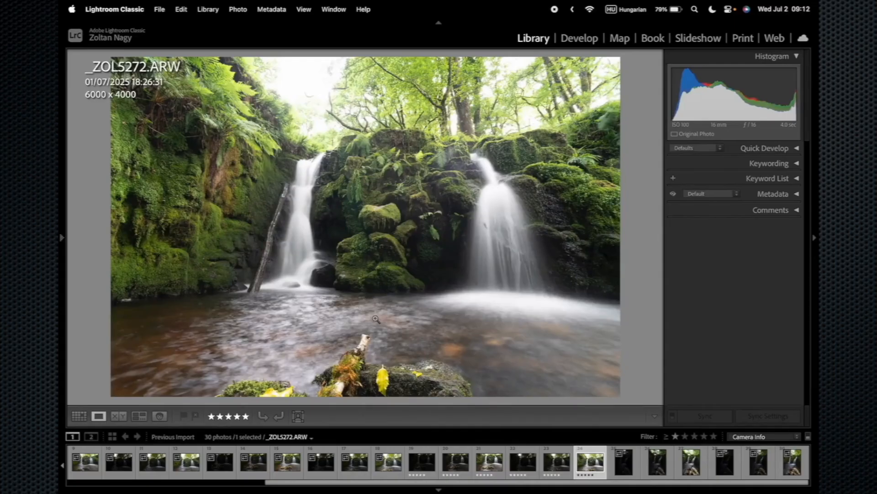
{"action": "left_click", "coordinate": [487, 472]}
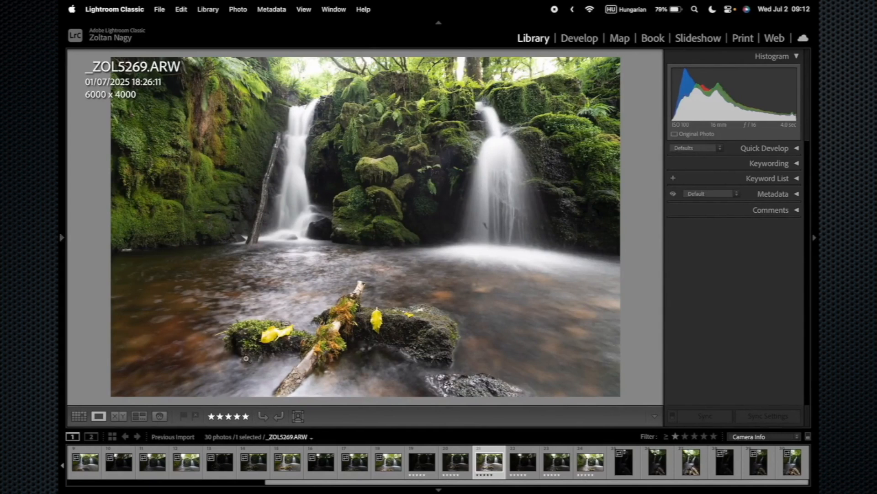
{"action": "key", "text": "Left"}
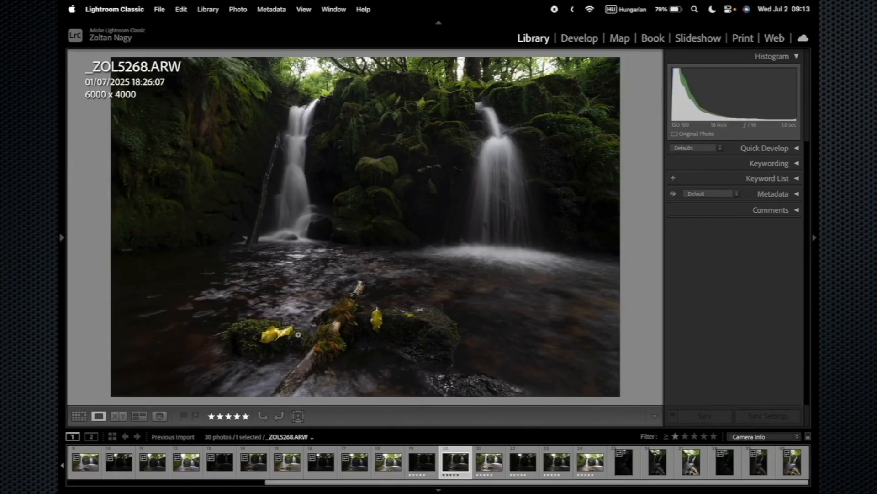
Step: Review each five-star exposure in order from _ZOL5267.ARW to _ZOL5272.ARW, then return to _ZOL5268.ARW
{"action": "left_click", "coordinate": [419, 467]}
{"action": "left_click", "coordinate": [454, 466]}
{"action": "left_click", "coordinate": [488, 467]}
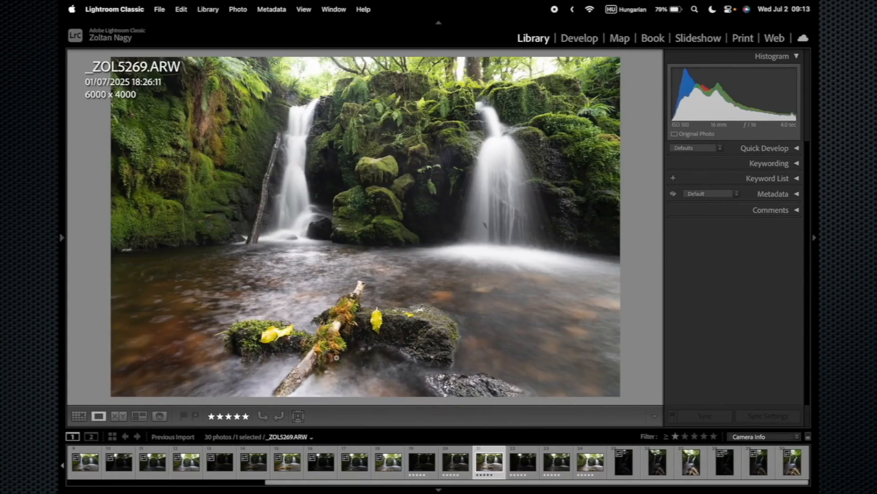
{"action": "left_click", "coordinate": [525, 465]}
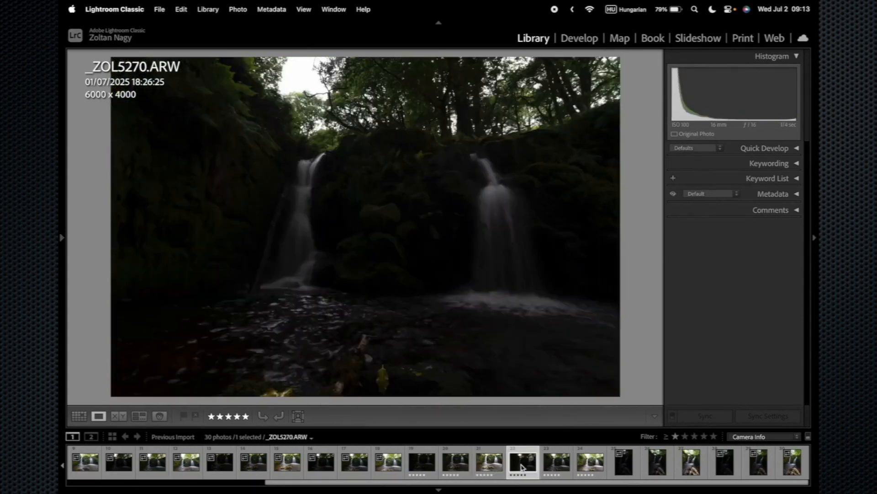
{"action": "left_click", "coordinate": [548, 466]}
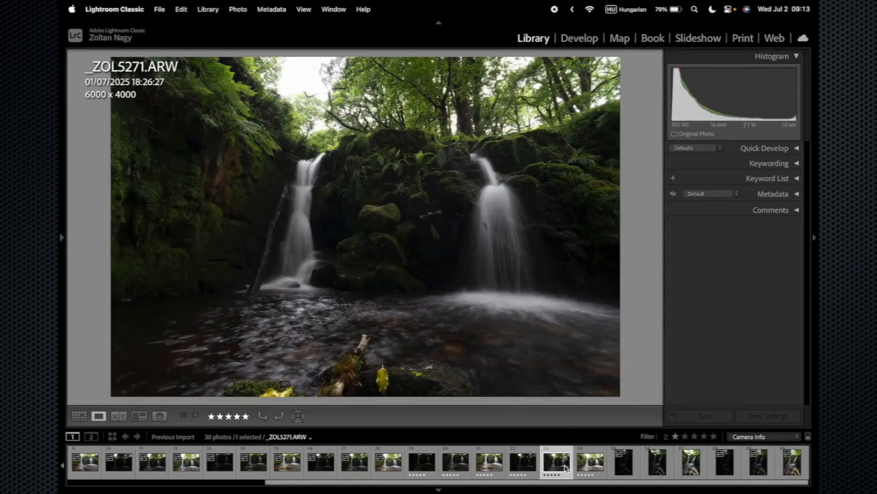
{"action": "left_click", "coordinate": [596, 467]}
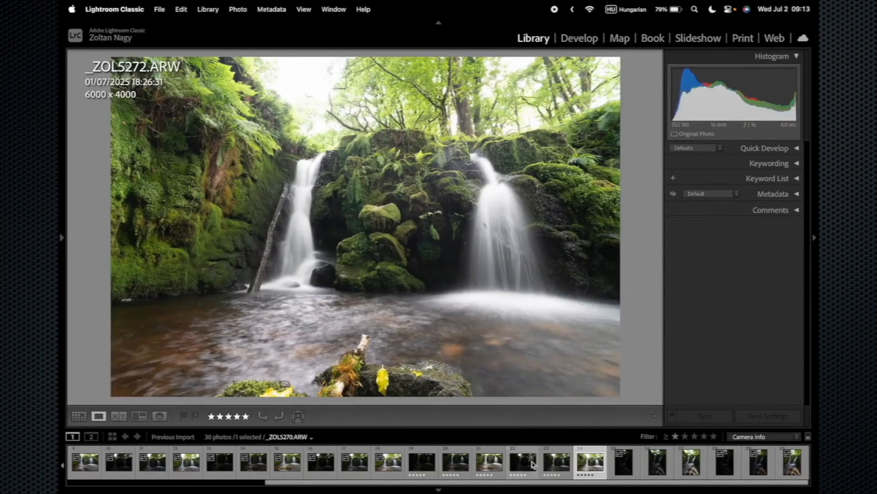
{"action": "left_click", "coordinate": [454, 465]}
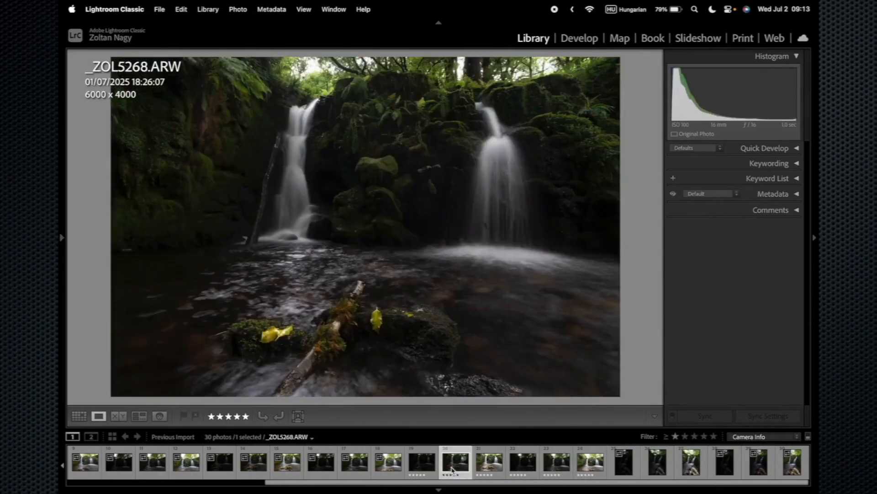
Step: Examine the earlier compositions without the foreground log, from _ZOL5251.ARW to _ZOL5260.ARW, and return to _ZOL5257.ARW
{"action": "scroll", "coordinate": [452, 468], "scroll_direction": "up", "scroll_amount": 4}
{"action": "left_click", "coordinate": [252, 463]}
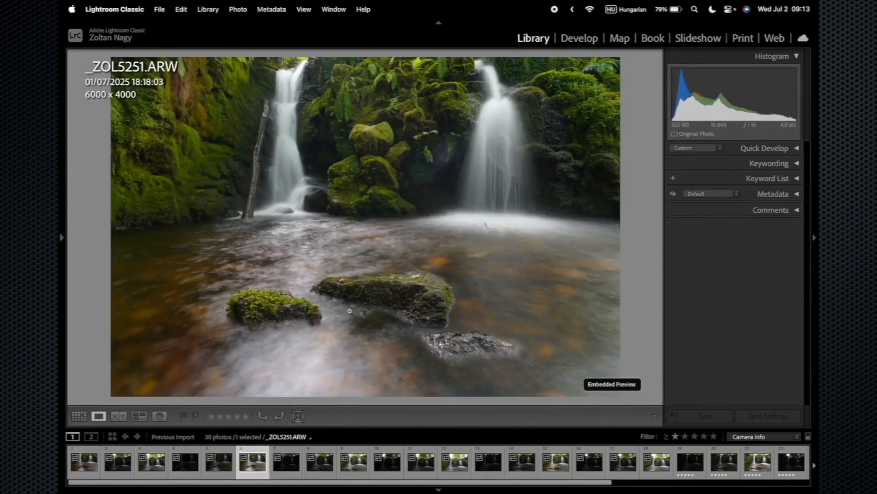
{"action": "left_click", "coordinate": [286, 462]}
{"action": "left_click", "coordinate": [323, 467]}
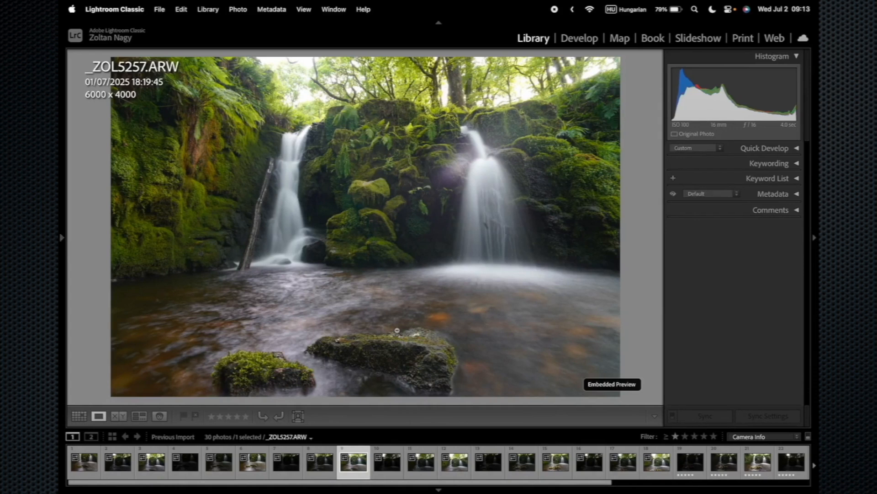
{"action": "left_click", "coordinate": [421, 471]}
{"action": "left_click", "coordinate": [454, 464]}
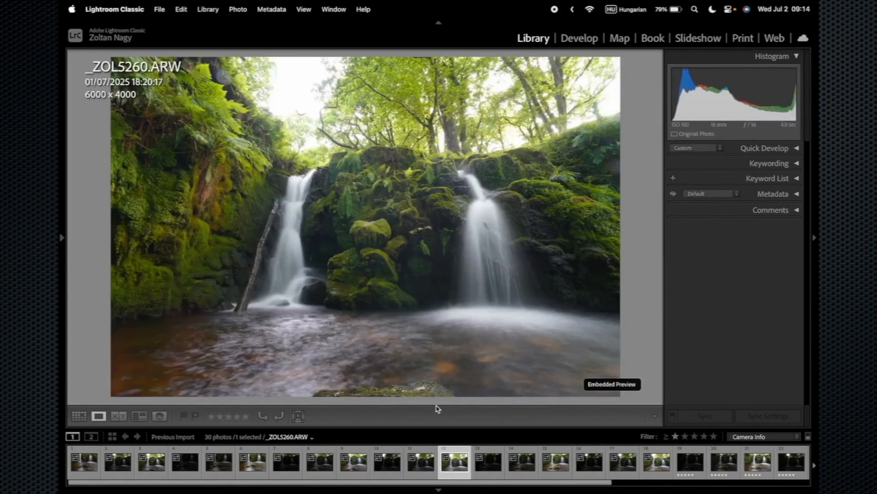
{"action": "left_click", "coordinate": [354, 461]}
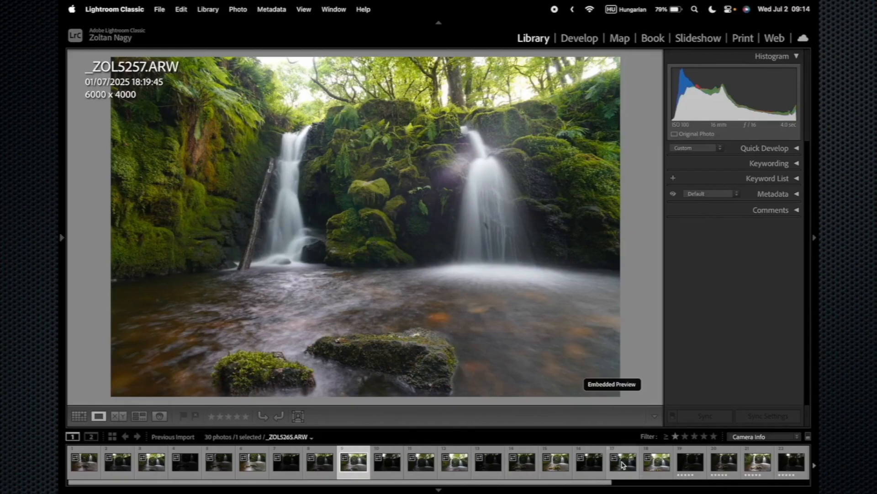
Step: Compare the foreground log and leaves in _ZOL5266.ARW, _ZOL5263.ARW and the five-star shot _ZOL5269.ARW
{"action": "scroll", "coordinate": [683, 479], "scroll_direction": "right", "scroll_amount": 2}
{"action": "scroll", "coordinate": [683, 478], "scroll_direction": "right", "scroll_amount": 4}
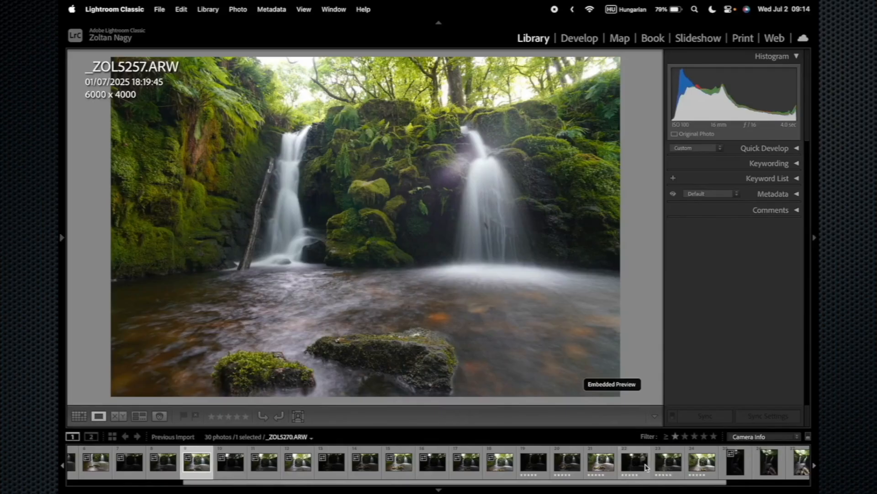
{"action": "scroll", "coordinate": [647, 467], "scroll_direction": "right", "scroll_amount": 3}
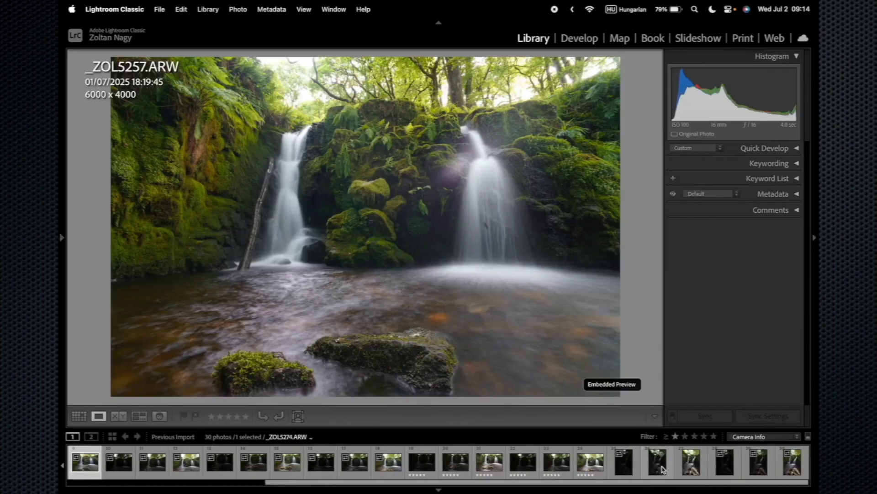
{"action": "left_click", "coordinate": [388, 471]}
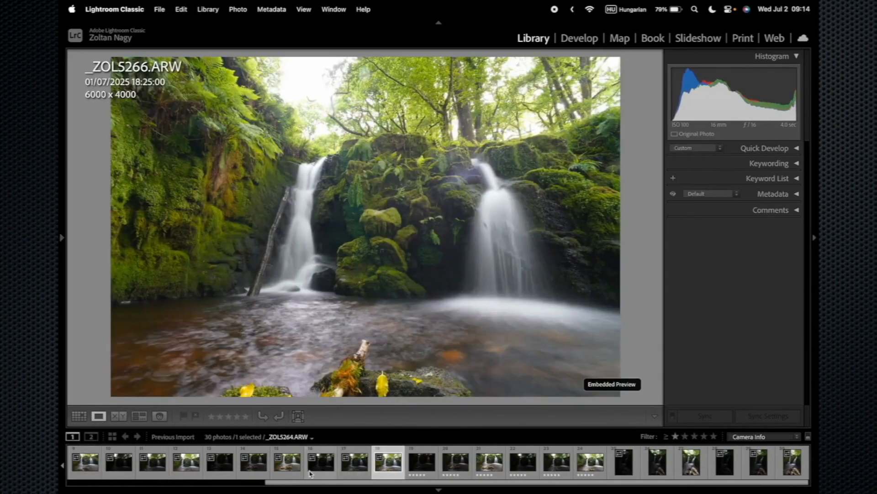
{"action": "left_click", "coordinate": [291, 472]}
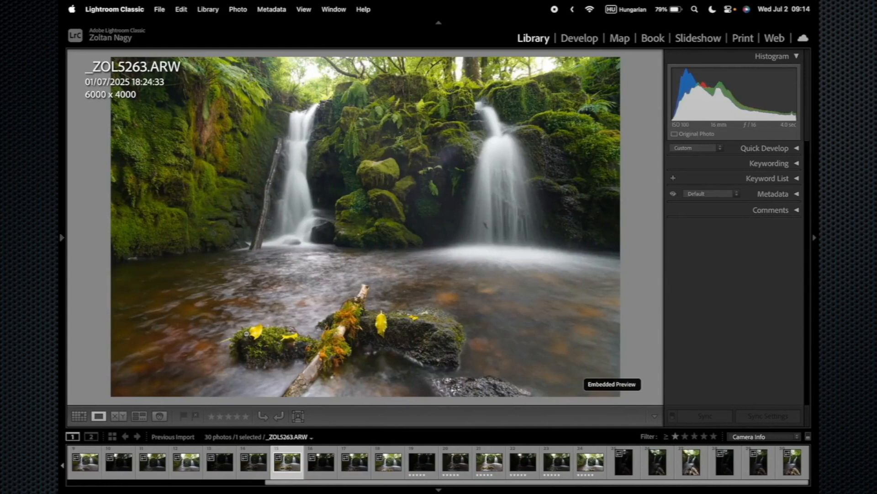
{"action": "left_click", "coordinate": [486, 471]}
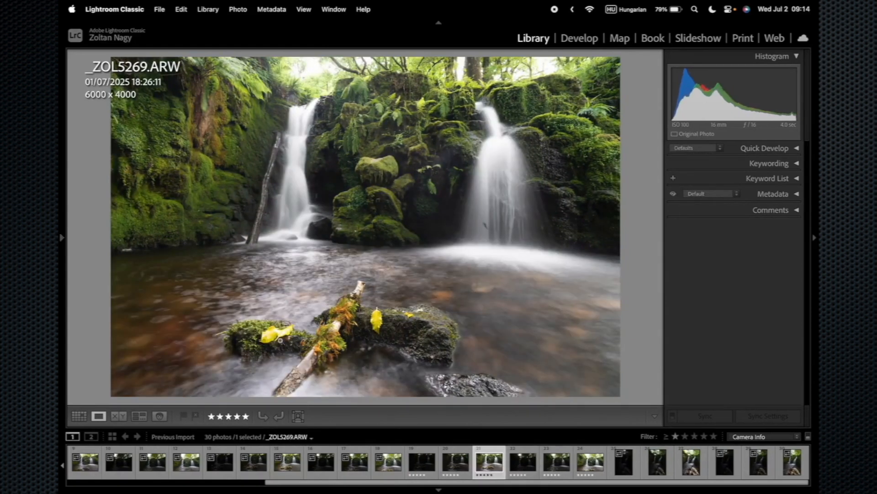
Step: Compare the five-star shot _ZOL5268.ARW with the brighter foreground-log shot _ZOL5263.ARW
{"action": "key", "text": "Left"}
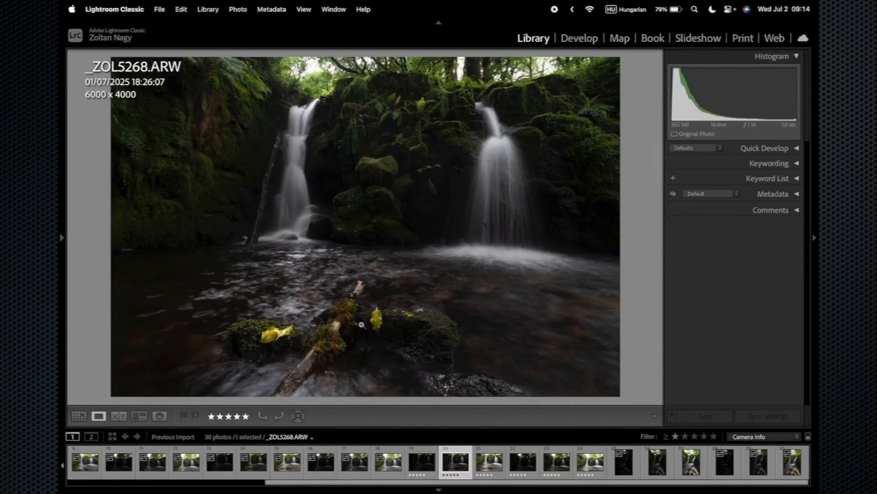
{"action": "left_click", "coordinate": [185, 471]}
{"action": "left_click", "coordinate": [286, 466]}
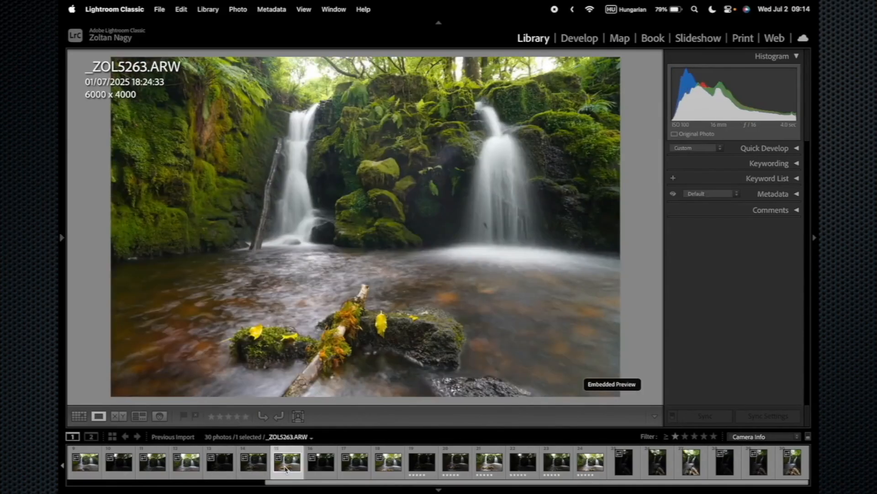
Step: Examine the earliest compositions at the start of the set, including _ZOL5247.ARW and _ZOL5246.ARW, then return to _ZOL5263.ARW
{"action": "left_click", "coordinate": [87, 466]}
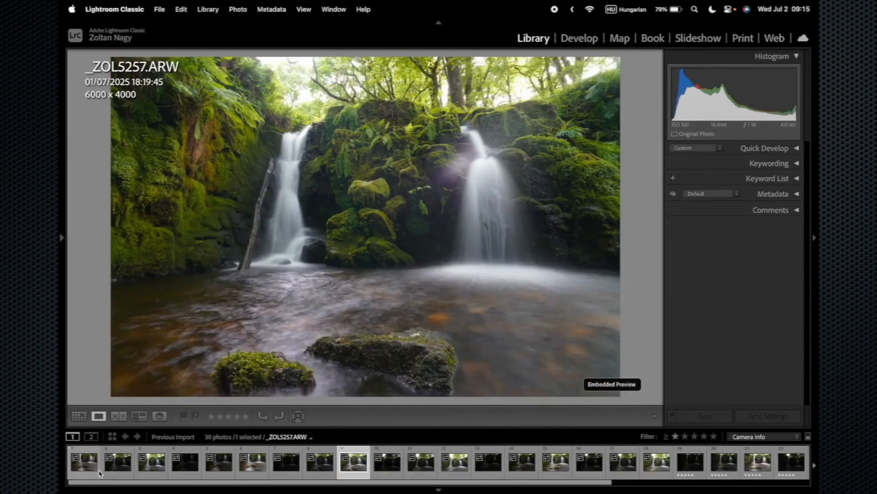
{"action": "left_click", "coordinate": [151, 464]}
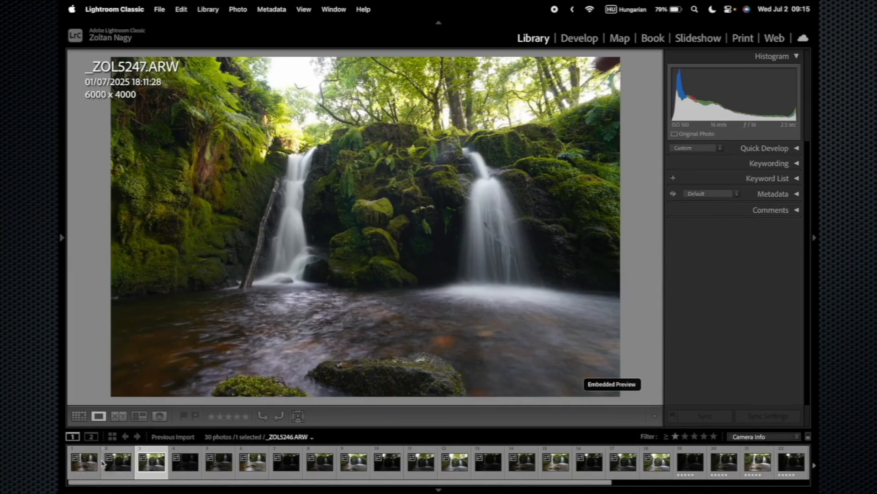
{"action": "left_click", "coordinate": [85, 470]}
{"action": "left_click", "coordinate": [120, 471]}
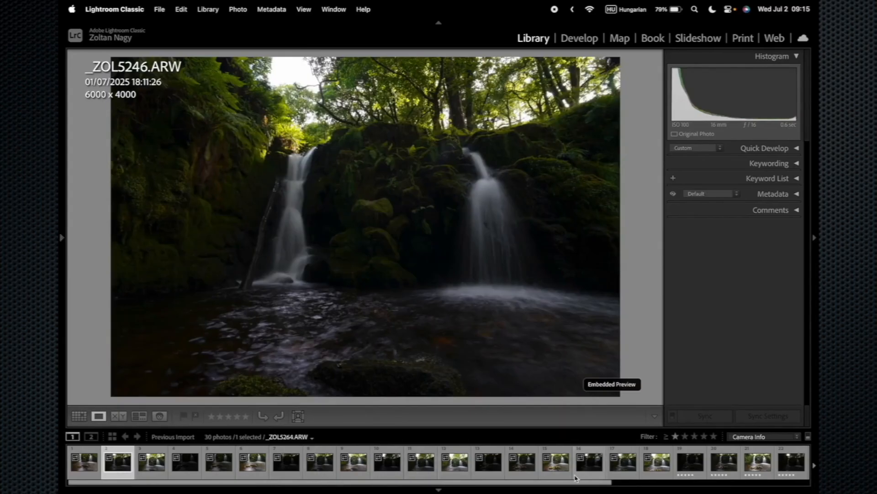
{"action": "left_click", "coordinate": [552, 475]}
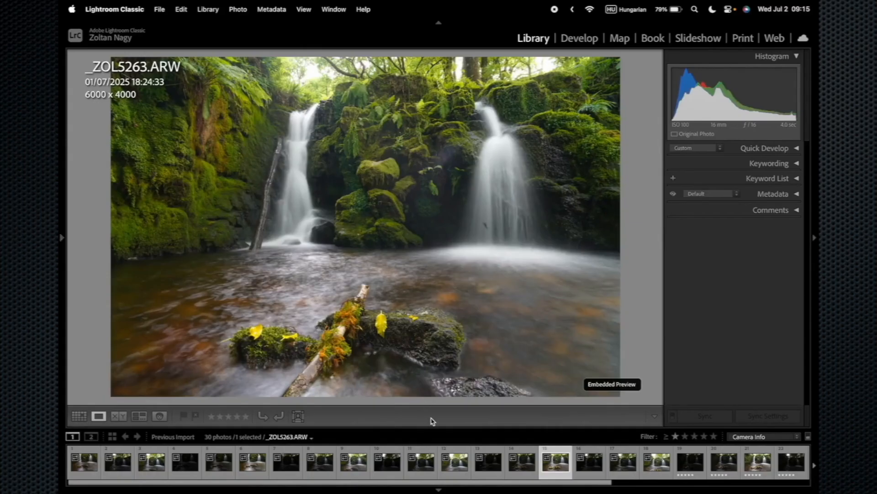
Step: View the first three five-star exposures in order, from _ZOL5267.ARW to _ZOL5269.ARW
{"action": "scroll", "coordinate": [473, 457], "scroll_direction": "right", "scroll_amount": 5}
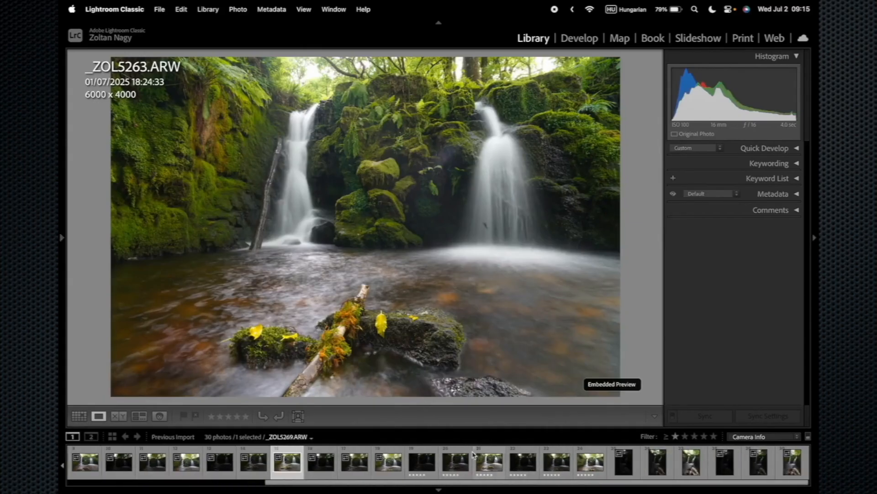
{"action": "left_click", "coordinate": [423, 461]}
{"action": "left_click", "coordinate": [456, 464]}
{"action": "left_click", "coordinate": [491, 470]}
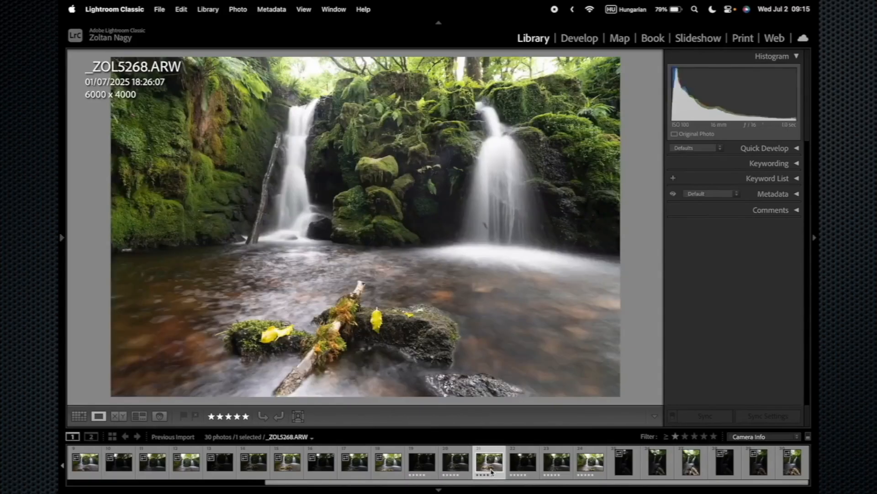
Step: Examine the vertical driftwood exposures _ZOL5278.ARW and _ZOL5276.ARW, ending on the last photo of the set
{"action": "left_click", "coordinate": [792, 468]}
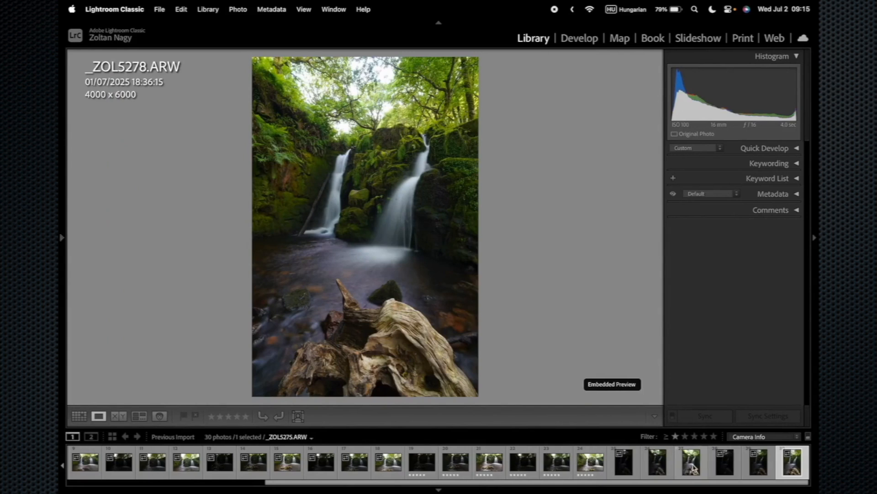
{"action": "left_click", "coordinate": [761, 470]}
{"action": "key", "text": "Left"}
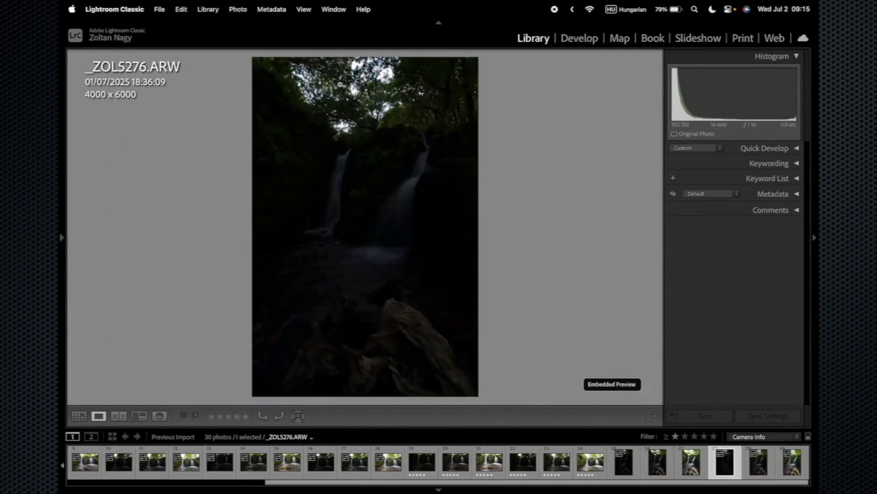
{"action": "left_click", "coordinate": [792, 462]}
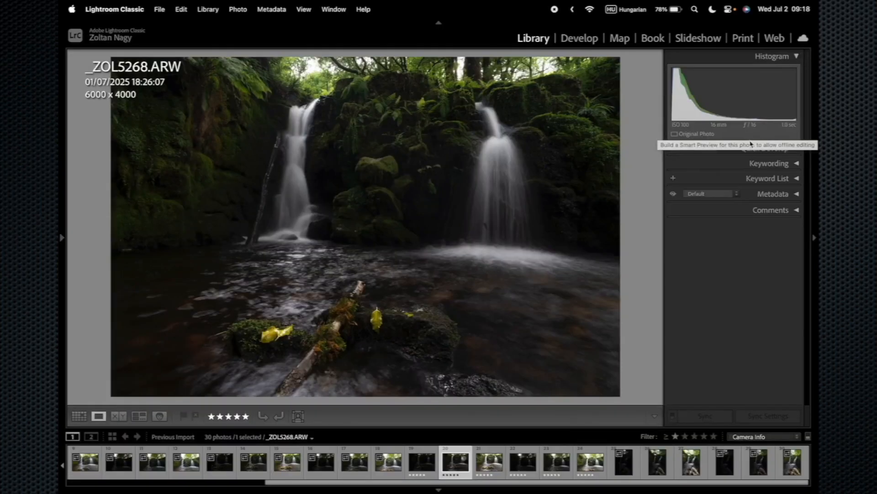
Step: Filter the photos with the Rated preset and review the rated exposures in order from _ZOL5267.ARW to _ZOL5272.ARW
{"action": "left_click", "coordinate": [767, 439]}
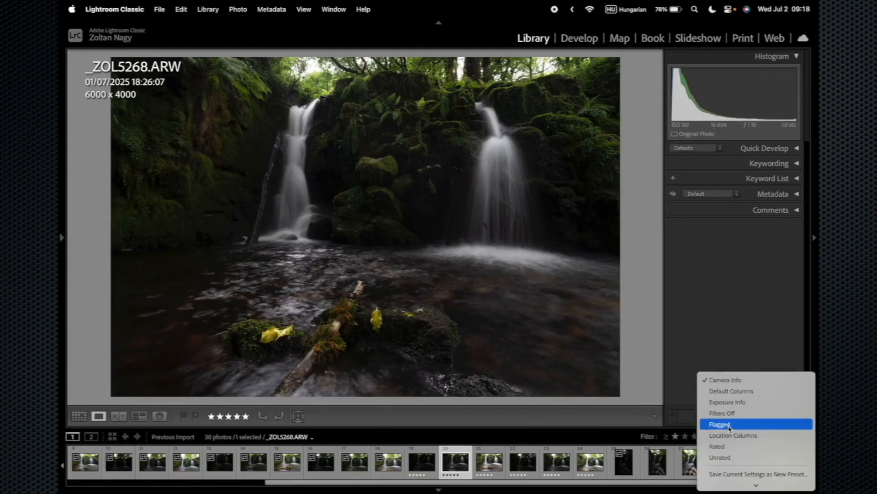
{"action": "left_click", "coordinate": [730, 447]}
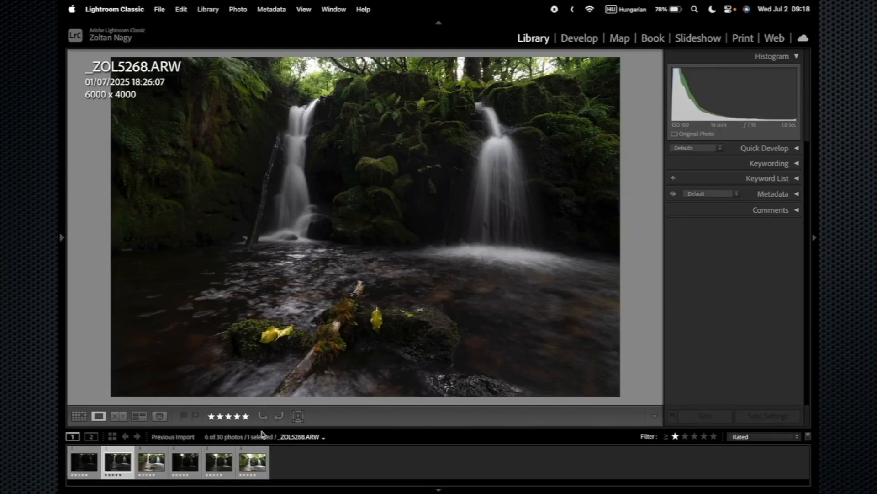
{"action": "left_click", "coordinate": [82, 462]}
{"action": "left_click", "coordinate": [117, 466]}
{"action": "left_click", "coordinate": [153, 468]}
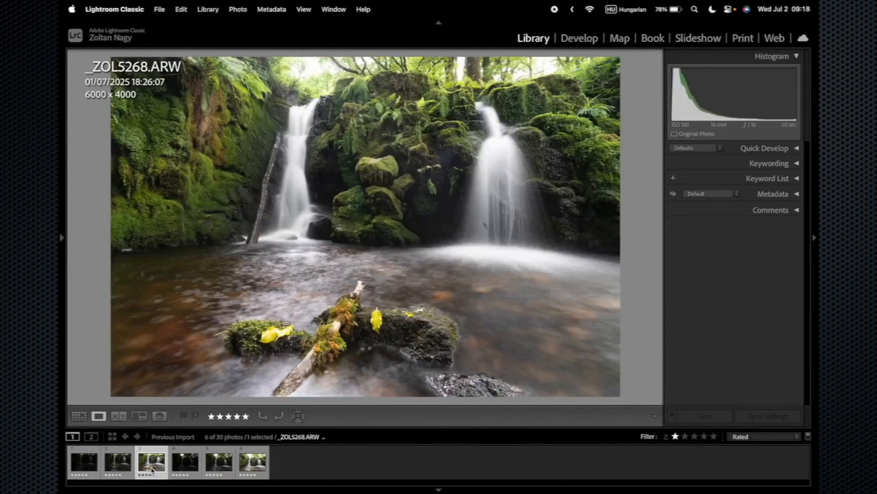
{"action": "left_click", "coordinate": [182, 470]}
{"action": "left_click", "coordinate": [224, 471]}
{"action": "left_click", "coordinate": [254, 468]}
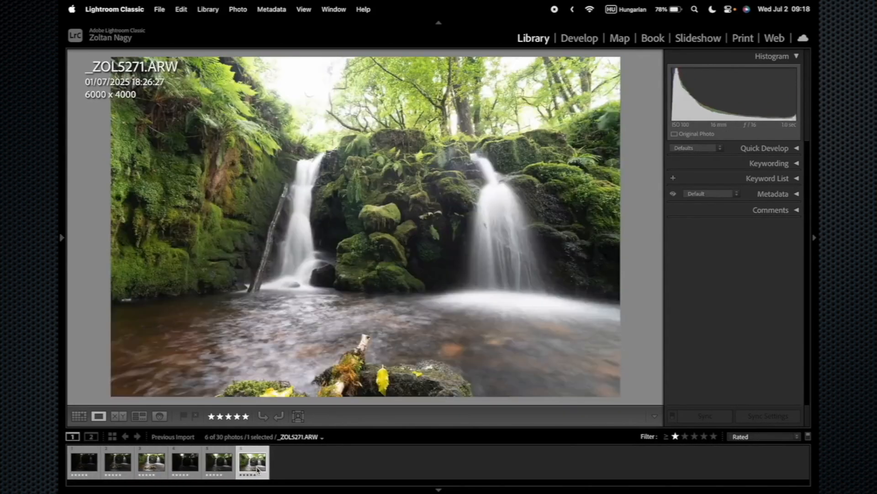
Step: Compare the lower-framed bracket exposures _ZOL5267.ARW, _ZOL5268.ARW and _ZOL5269.ARW, ending on _ZOL5268.ARW
{"action": "left_click", "coordinate": [84, 469]}
{"action": "left_click", "coordinate": [112, 469]}
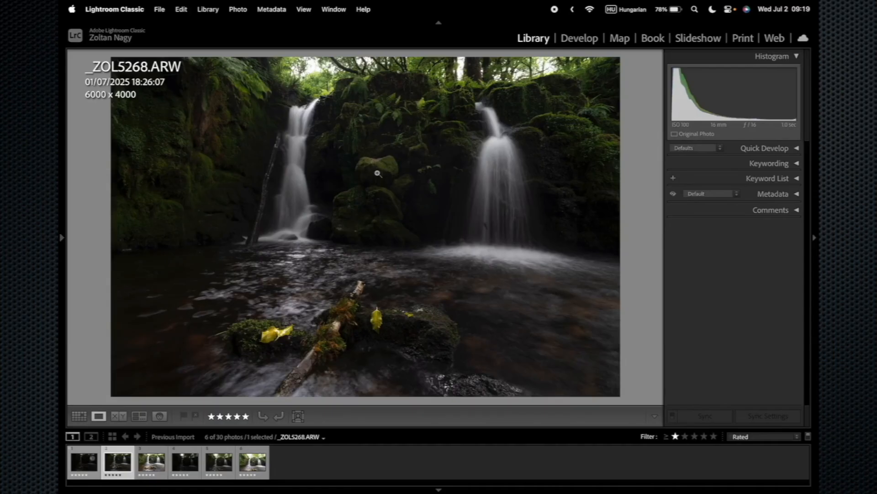
{"action": "left_click", "coordinate": [84, 461]}
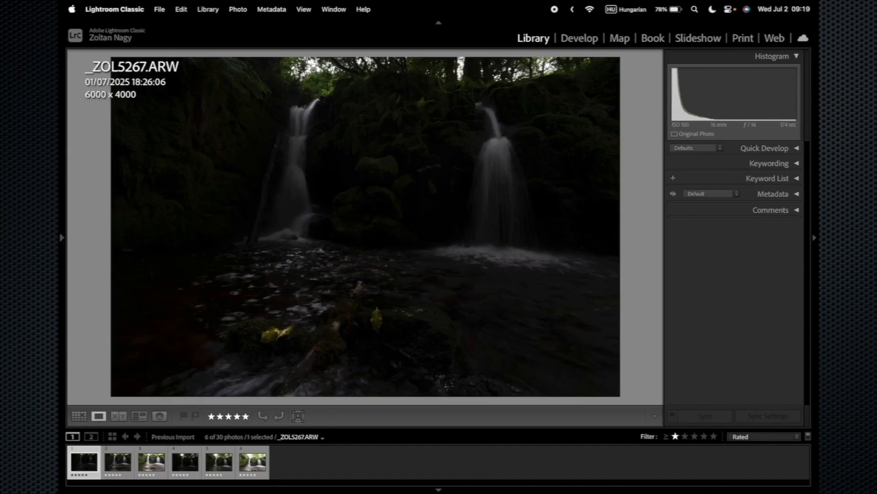
{"action": "left_click", "coordinate": [147, 471]}
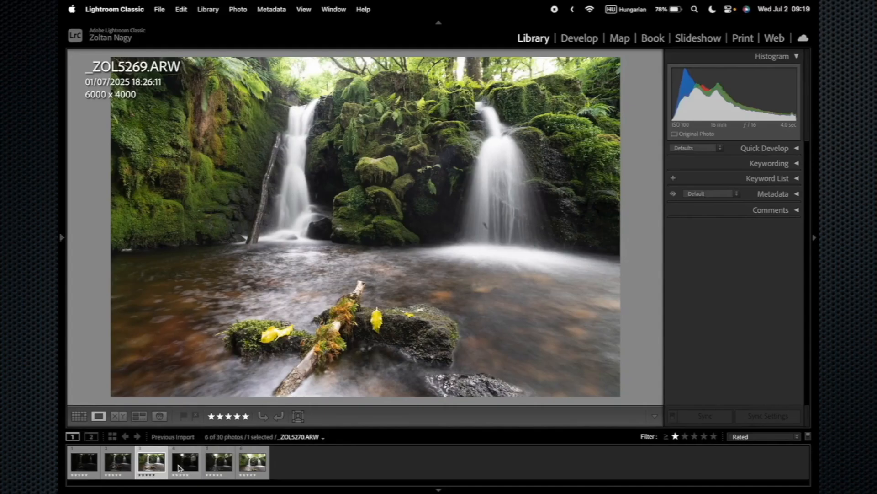
{"action": "left_click", "coordinate": [115, 472]}
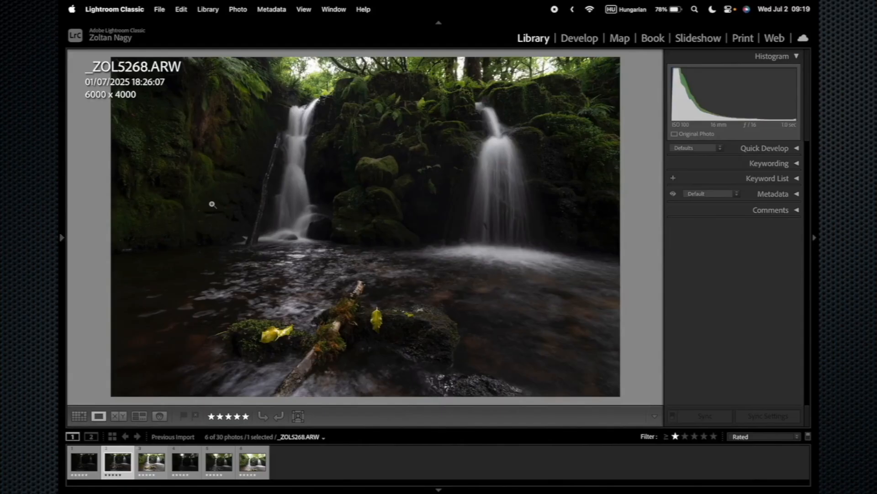
Step: Compare the higher-framed bracket exposures from _ZOL5270.ARW to _ZOL5272.ARW, then go back to _ZOL5270.ARW
{"action": "left_click", "coordinate": [189, 471]}
{"action": "left_click", "coordinate": [219, 470]}
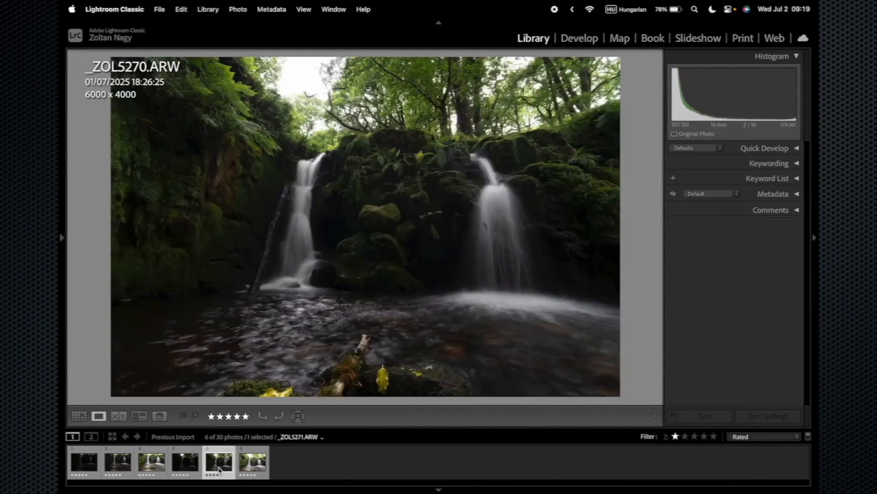
{"action": "left_click", "coordinate": [250, 468]}
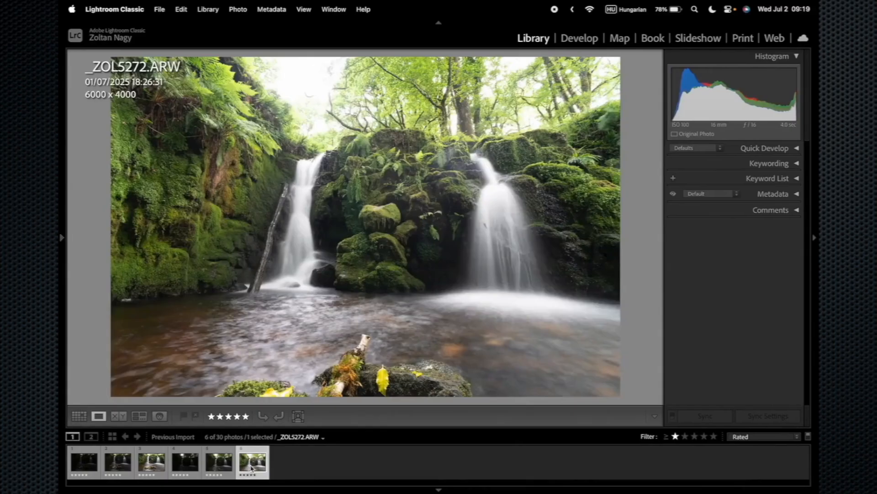
{"action": "left_click", "coordinate": [219, 468]}
{"action": "left_click", "coordinate": [183, 468]}
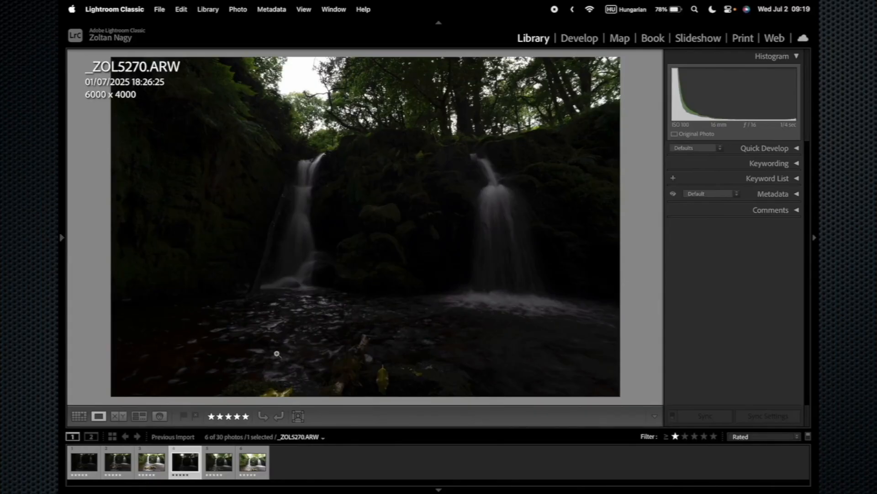
Step: Open _ZOL5268.ARW in the Develop module and set its profile to Adobe Landscape
{"action": "left_click", "coordinate": [117, 464]}
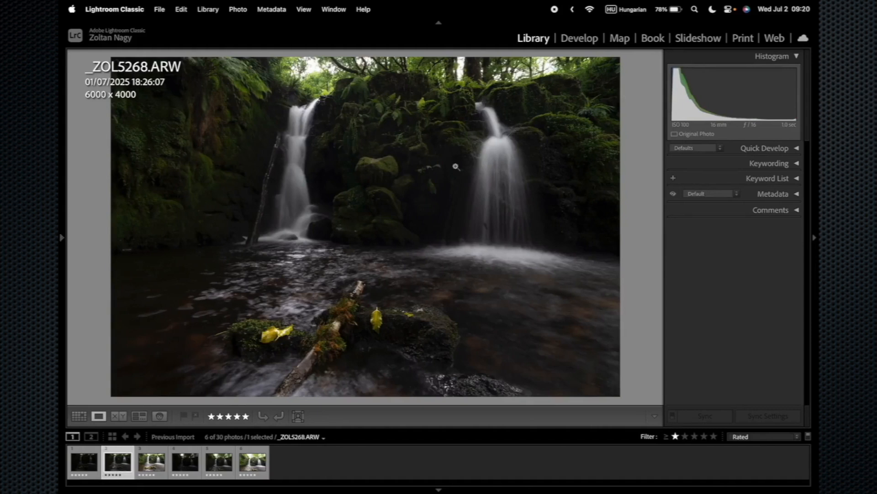
{"action": "left_click", "coordinate": [579, 39]}
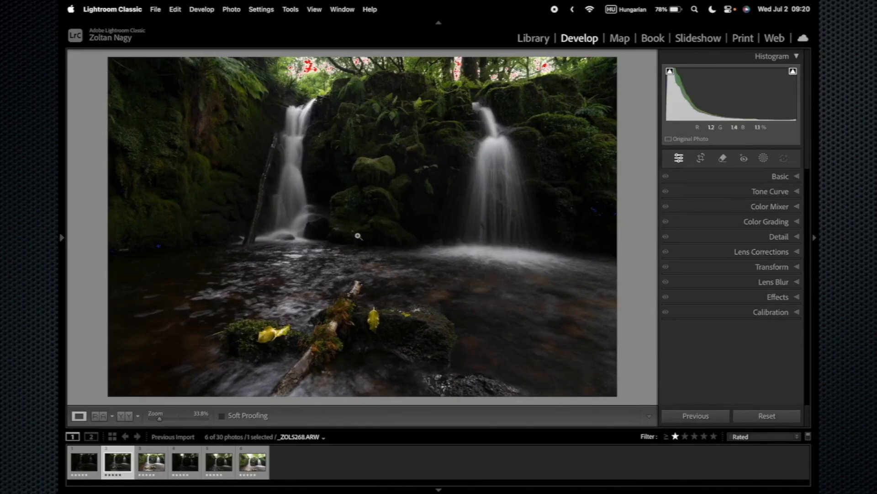
{"action": "left_click", "coordinate": [752, 178]}
{"action": "left_click", "coordinate": [716, 209]}
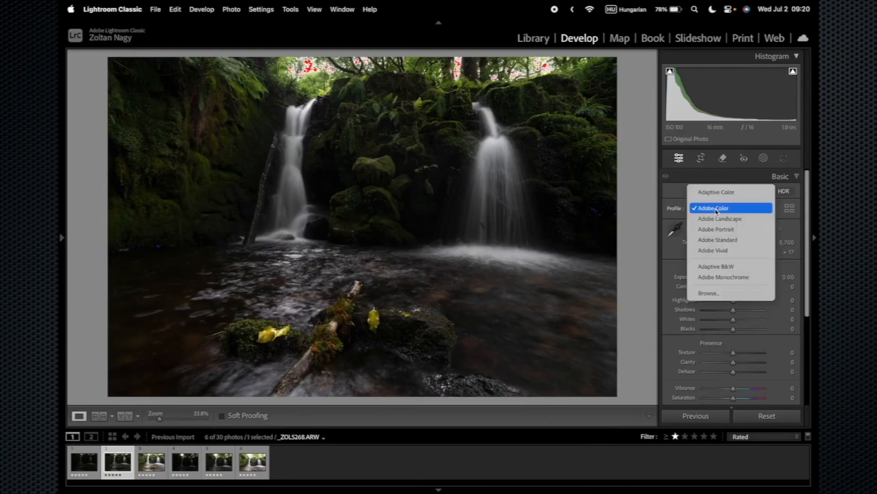
{"action": "left_click", "coordinate": [717, 218]}
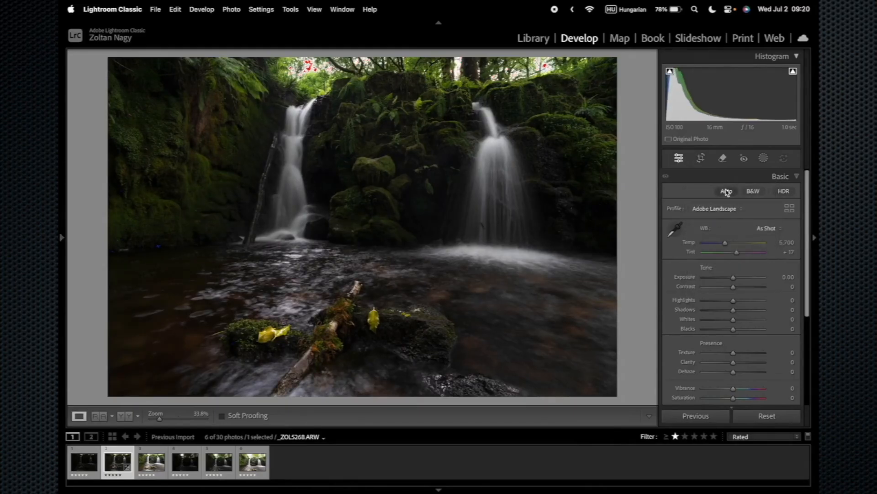
Step: Apply the Auto adjustments to the photo, then reset Vibrance and Saturation to 0
{"action": "left_click", "coordinate": [727, 191]}
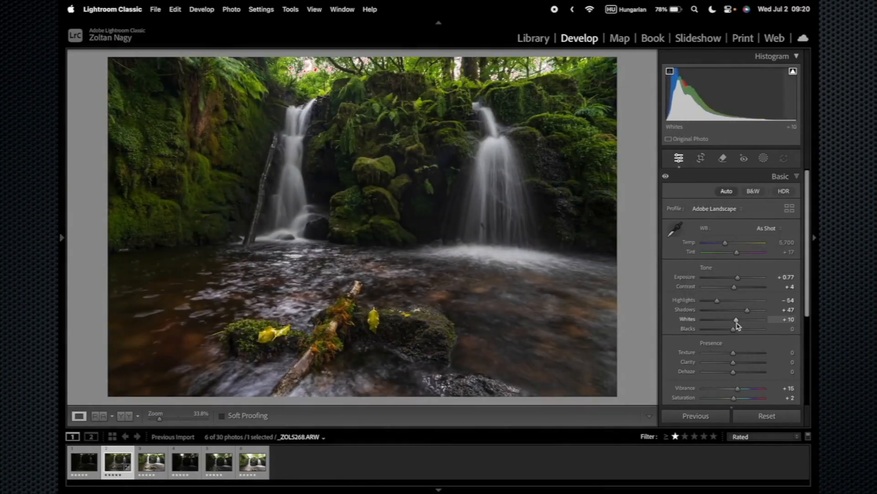
{"action": "scroll", "coordinate": [734, 347], "scroll_direction": "down", "scroll_amount": 3}
{"action": "double_click", "coordinate": [738, 342]}
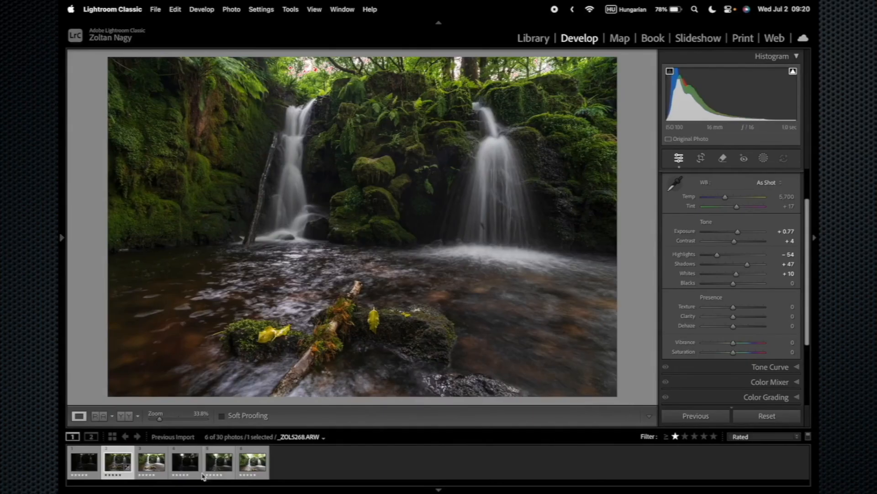
Step: Compare the photo before and after the adjustments side by side, then return to the single-photo view
{"action": "left_click", "coordinate": [126, 417]}
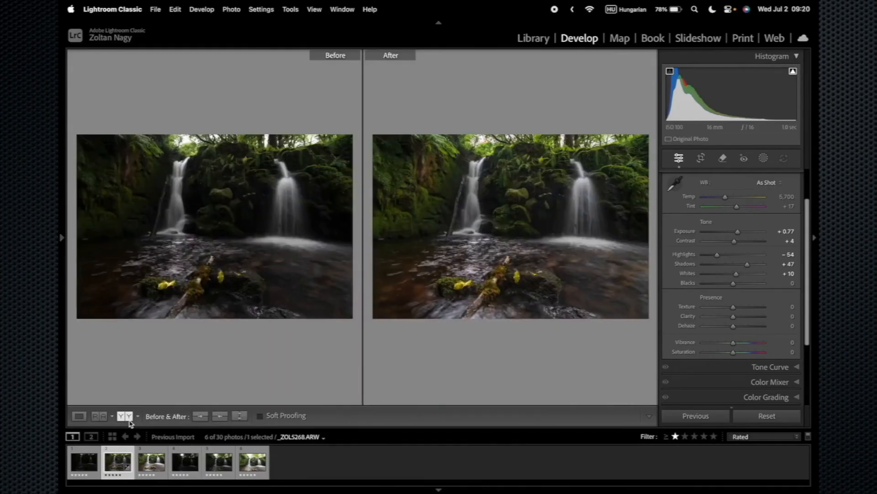
{"action": "left_click", "coordinate": [78, 416]}
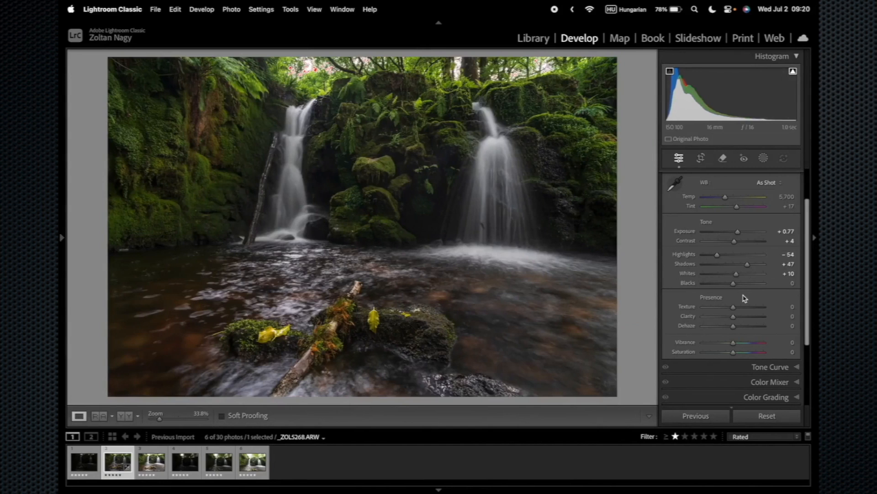
Step: Set the Sharpening Masking to 80 in the Detail settings, previewing the mask while adjusting it
{"action": "scroll", "coordinate": [745, 298], "scroll_direction": "down", "scroll_amount": 2}
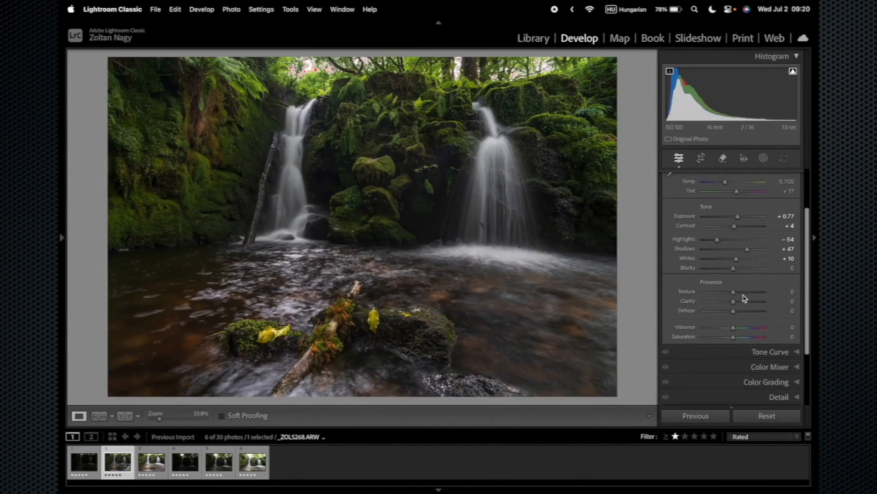
{"action": "scroll", "coordinate": [745, 298], "scroll_direction": "up", "scroll_amount": 3}
{"action": "scroll", "coordinate": [745, 298], "scroll_direction": "down", "scroll_amount": 3}
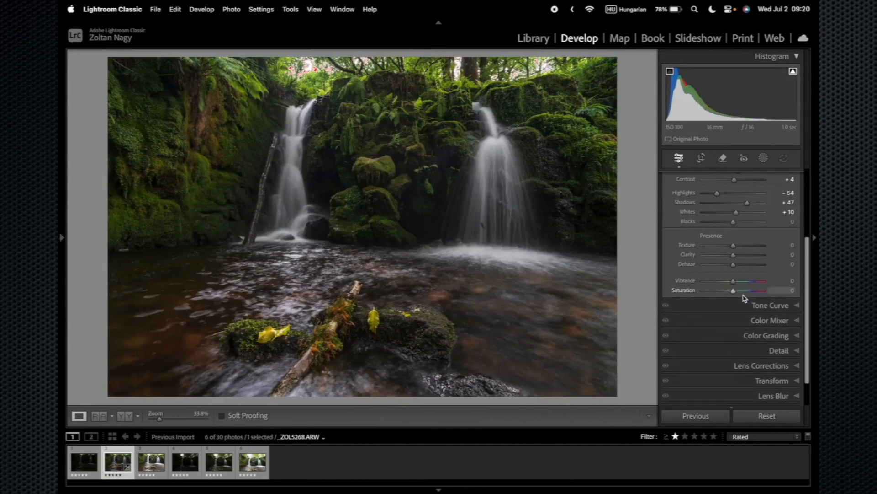
{"action": "key", "text": "XF86MonBrightnessUp"}
{"action": "scroll", "coordinate": [742, 297], "scroll_direction": "down", "scroll_amount": 2}
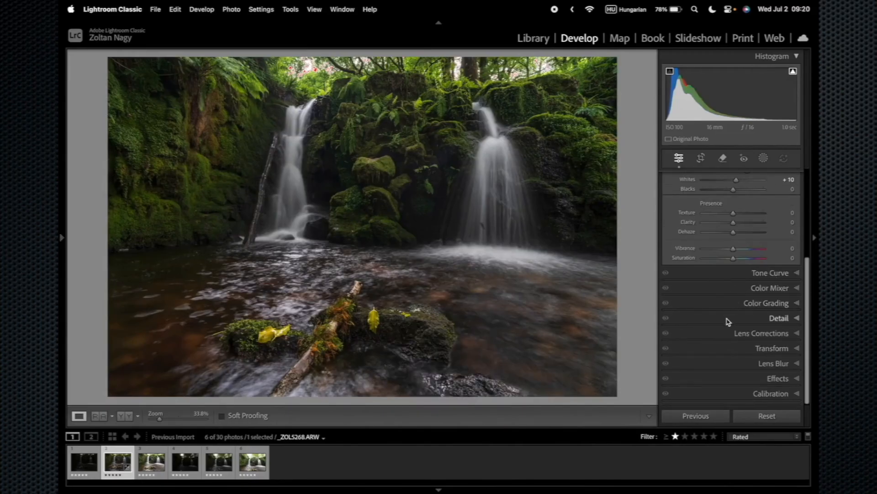
{"action": "left_click", "coordinate": [797, 318]}
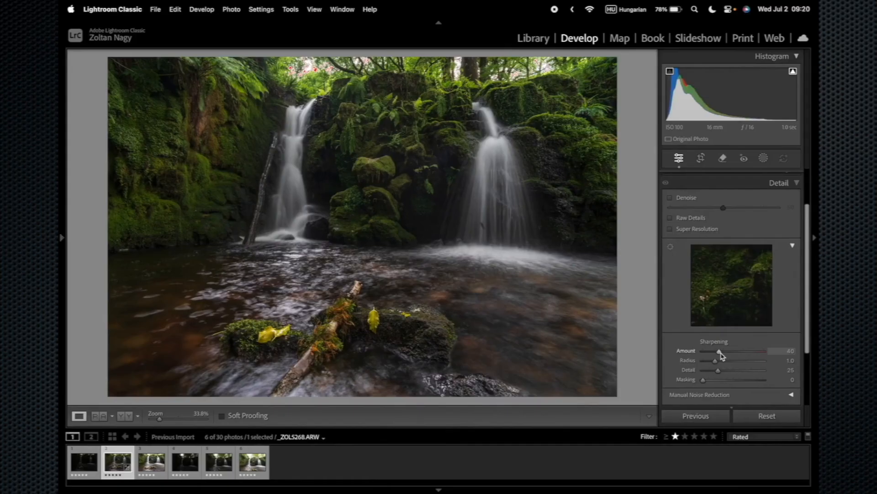
{"action": "key", "text": "alt"}
{"action": "left_click", "coordinate": [704, 380], "text": "alt"}
{"action": "left_click_drag", "start_coordinate": [704, 381], "coordinate": [752, 382]}
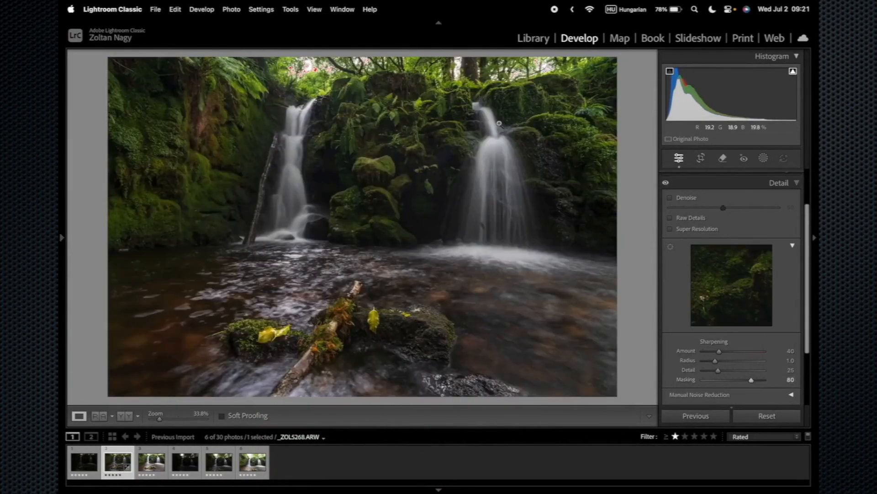
Step: Enable chromatic aberration removal and lens profile corrections, toggling the profile corrections to compare their effect on the photo
{"action": "scroll", "coordinate": [790, 382], "scroll_direction": "down", "scroll_amount": 3}
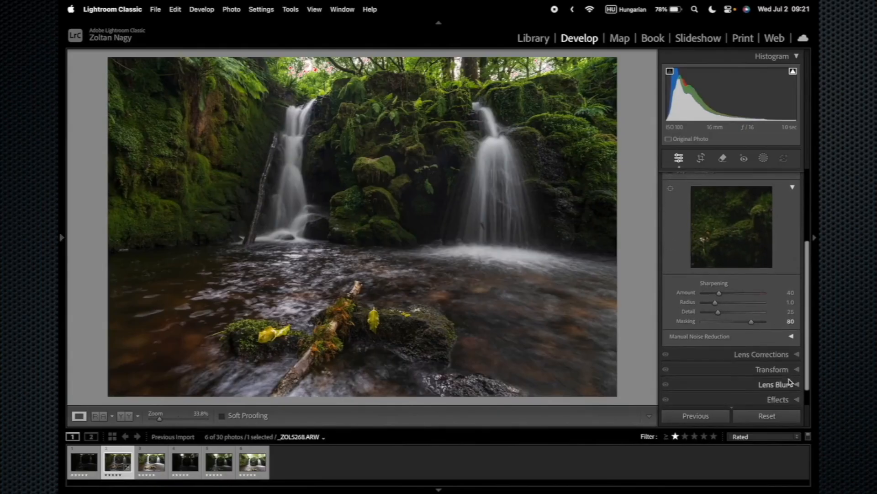
{"action": "left_click", "coordinate": [773, 308]}
{"action": "left_click", "coordinate": [669, 264]}
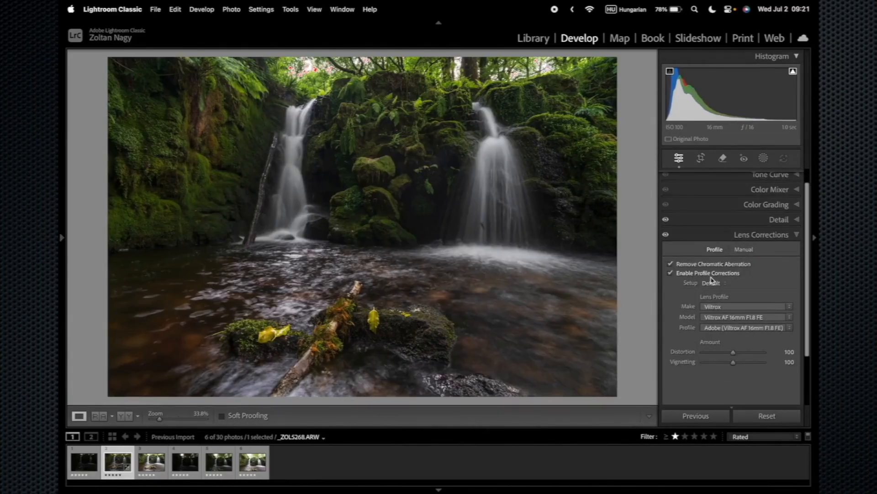
{"action": "left_click", "coordinate": [671, 274]}
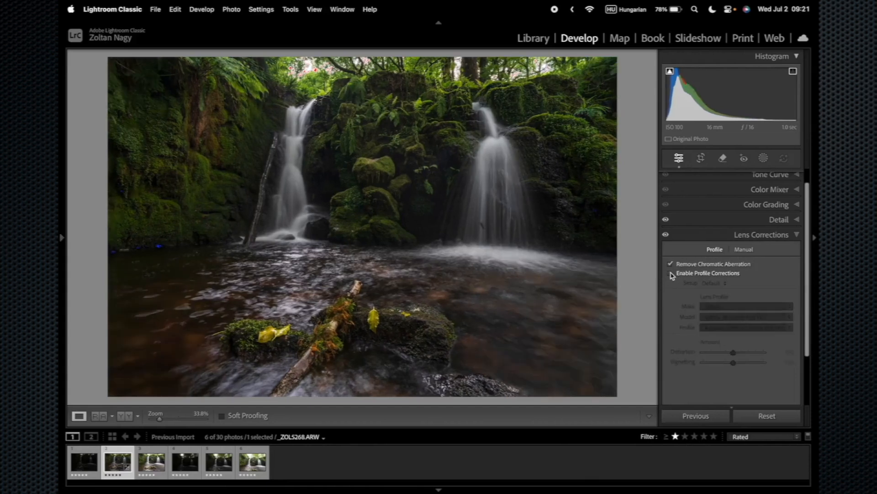
{"action": "left_click", "coordinate": [671, 273]}
{"action": "left_click", "coordinate": [671, 273]}
{"action": "left_click", "coordinate": [671, 274]}
{"action": "left_click", "coordinate": [671, 273]}
{"action": "left_click", "coordinate": [670, 273]}
Step: Set the Blue Primary Saturation to +65 in the Calibration settings
{"action": "scroll", "coordinate": [712, 285], "scroll_direction": "down", "scroll_amount": 3}
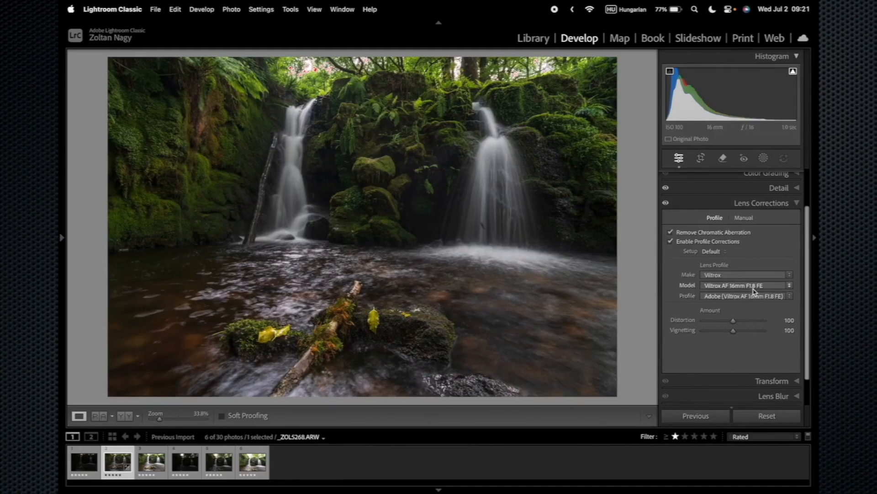
{"action": "scroll", "coordinate": [758, 320], "scroll_direction": "down", "scroll_amount": 3}
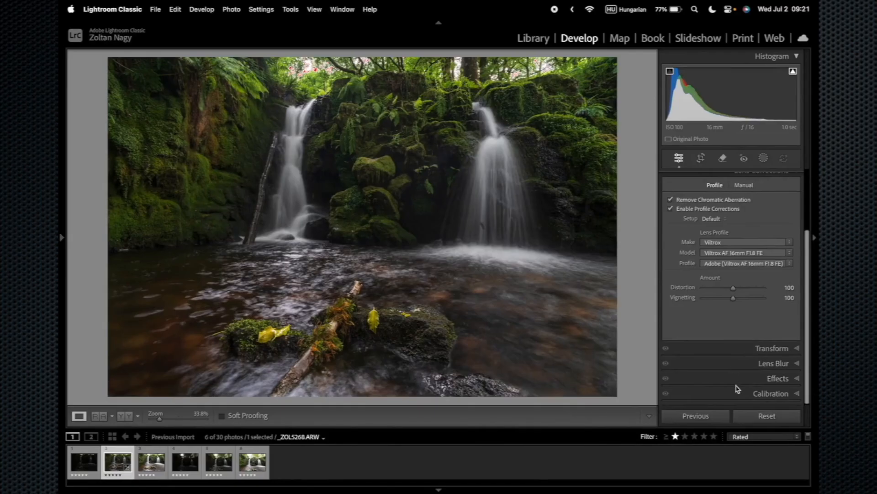
{"action": "left_click", "coordinate": [748, 396]}
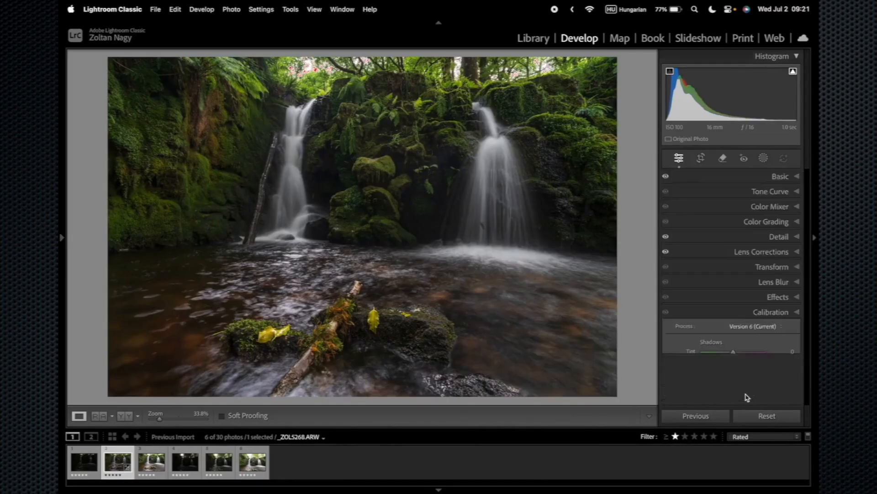
{"action": "left_click_drag", "start_coordinate": [734, 399], "coordinate": [753, 401]}
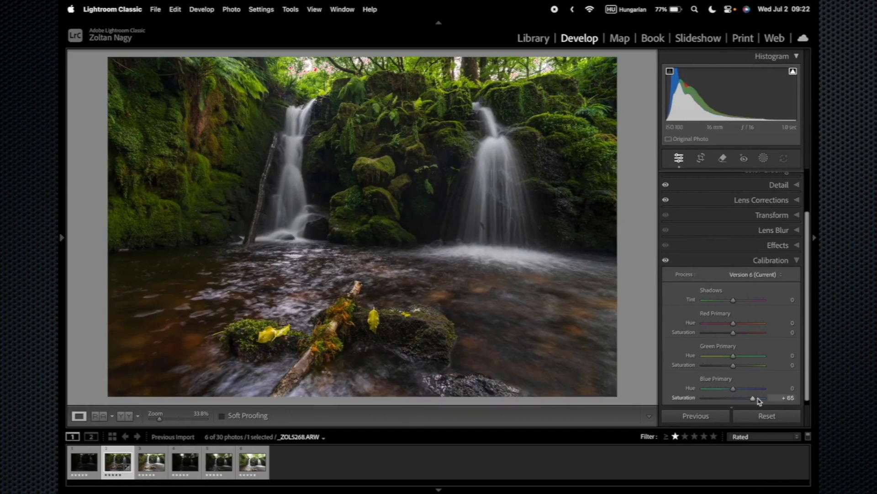
Step: Try shifting the Green Primary Hue in the Calibration settings
{"action": "scroll", "coordinate": [731, 237], "scroll_direction": "up", "scroll_amount": 3}
{"action": "left_click", "coordinate": [741, 177]}
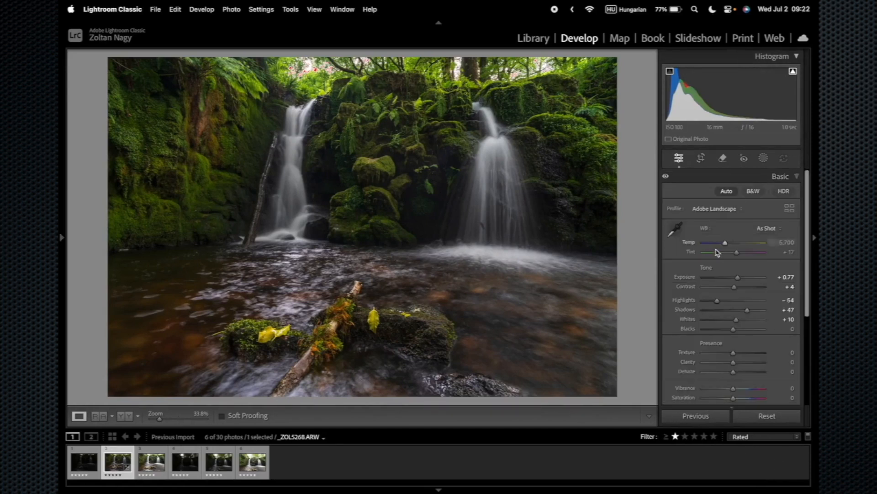
{"action": "scroll", "coordinate": [742, 394], "scroll_direction": "down", "scroll_amount": 5}
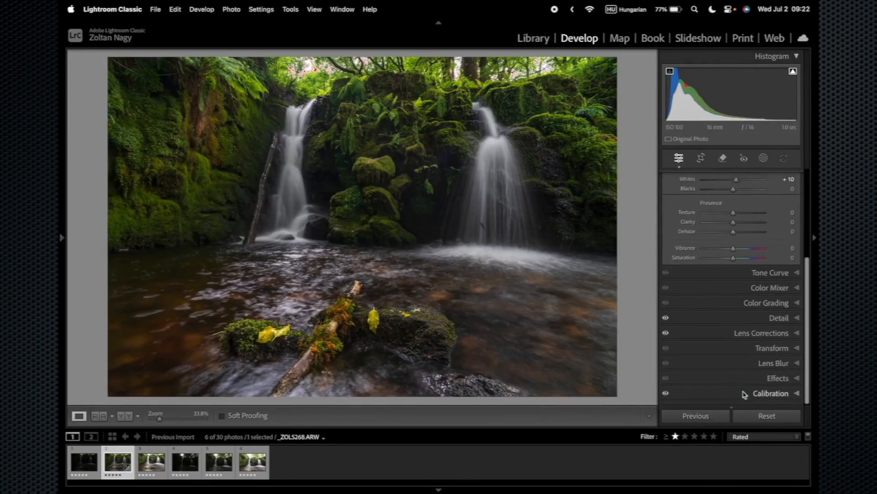
{"action": "left_click", "coordinate": [744, 392]}
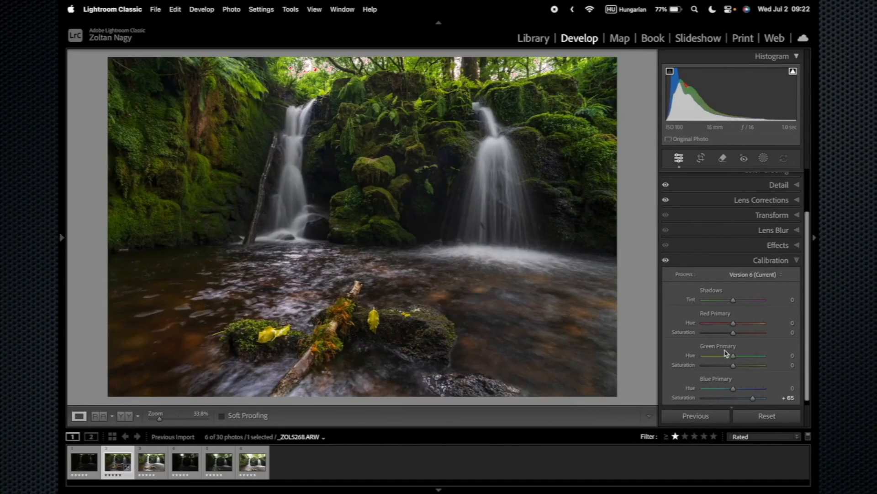
{"action": "mouse_move", "coordinate": [733, 356]}
{"action": "left_mouse_down"}
{"action": "mouse_move", "coordinate": [709, 365]}
{"action": "mouse_move", "coordinate": [731, 364]}
{"action": "left_mouse_up"}
{"action": "scroll", "coordinate": [743, 347], "scroll_direction": "up", "scroll_amount": 3}
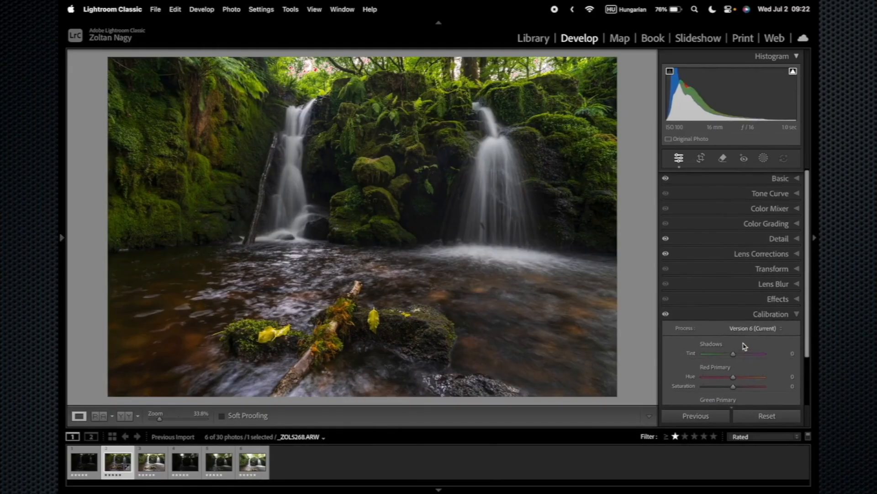
Step: Set the white balance temperature to 6,000 in the Basic settings
{"action": "left_click", "coordinate": [757, 178]}
{"action": "left_click", "coordinate": [726, 244]}
{"action": "left_click_drag", "start_coordinate": [726, 243], "coordinate": [729, 245]}
{"action": "left_click", "coordinate": [785, 243]}
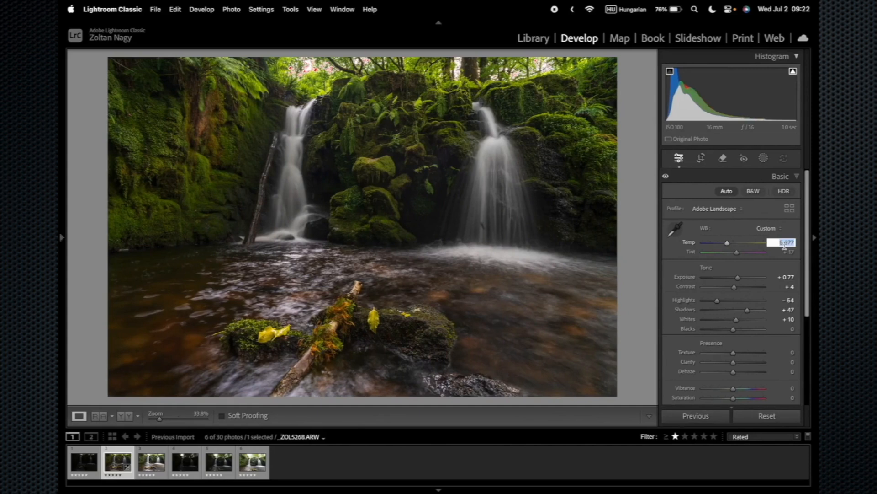
{"action": "key", "text": "ctrl+space"}
{"action": "type", "text": "6"}
{"action": "key", "text": "Return"}
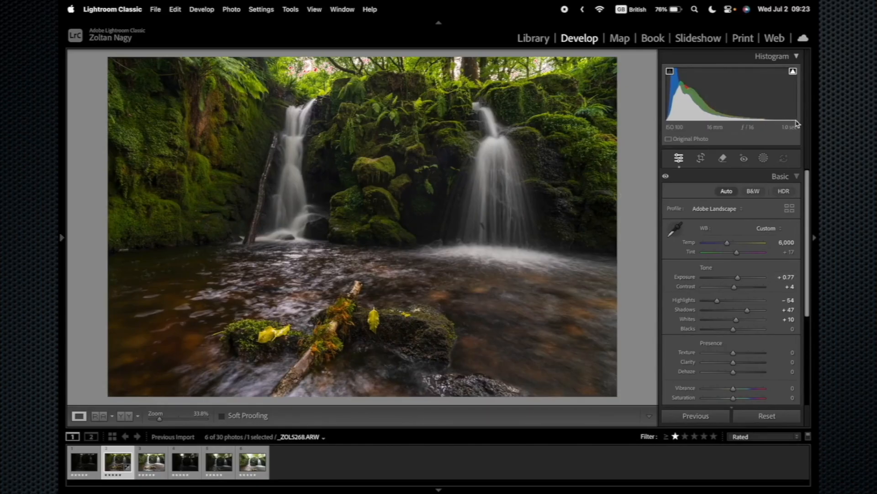
Step: Try moving the white endpoint of the tone curve to tame the clipped highlights in the sky
{"action": "scroll", "coordinate": [717, 333], "scroll_direction": "down", "scroll_amount": 5}
{"action": "scroll", "coordinate": [722, 333], "scroll_direction": "down", "scroll_amount": 1}
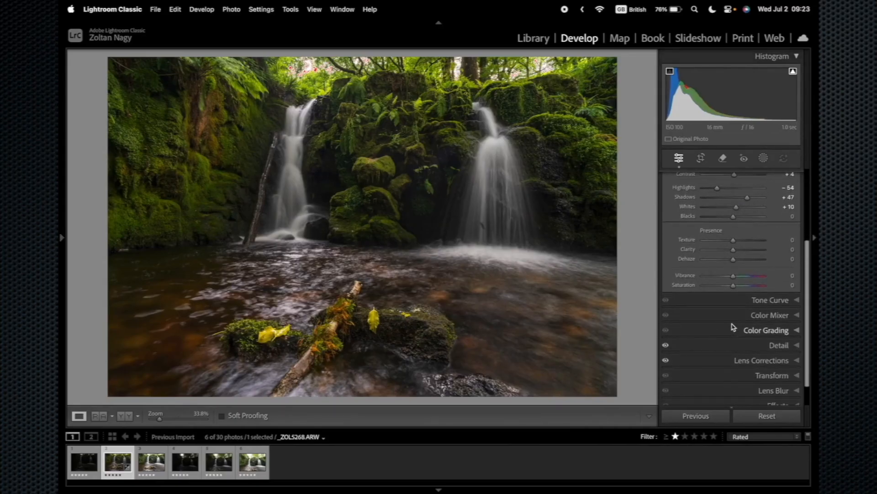
{"action": "left_click", "coordinate": [762, 300]}
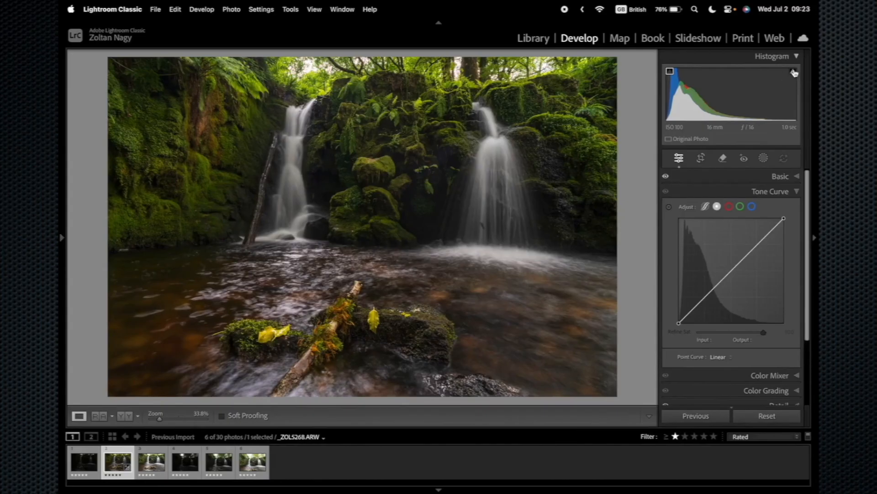
{"action": "mouse_move", "coordinate": [784, 221]}
{"action": "left_mouse_down"}
{"action": "mouse_move", "coordinate": [772, 203]}
{"action": "mouse_move", "coordinate": [784, 213]}
{"action": "left_mouse_up"}
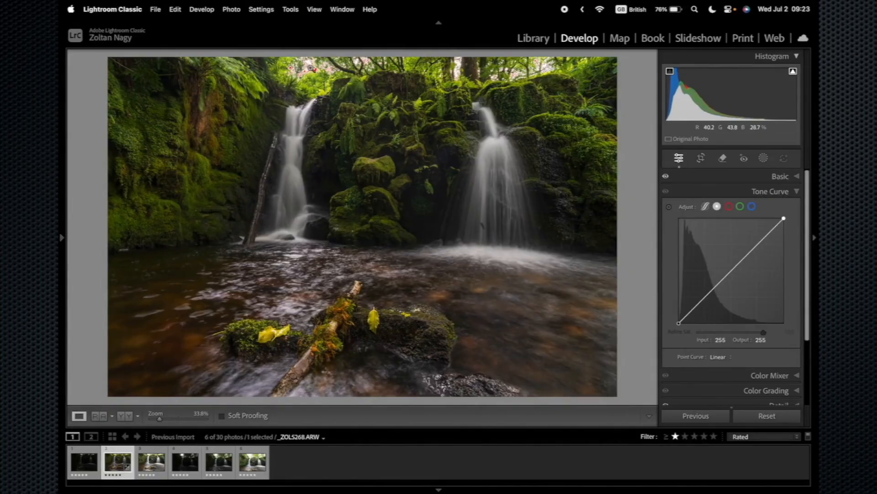
{"action": "left_click", "coordinate": [296, 69]}
{"action": "left_click", "coordinate": [295, 69]}
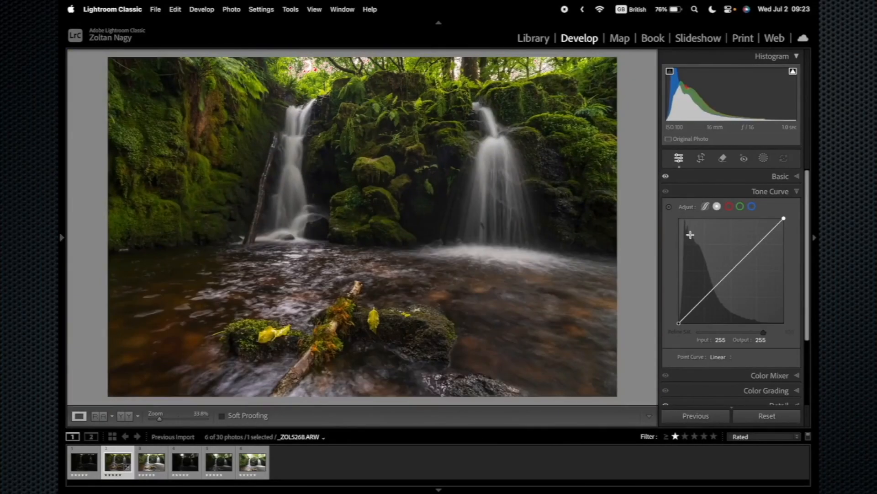
{"action": "left_click", "coordinate": [783, 176]}
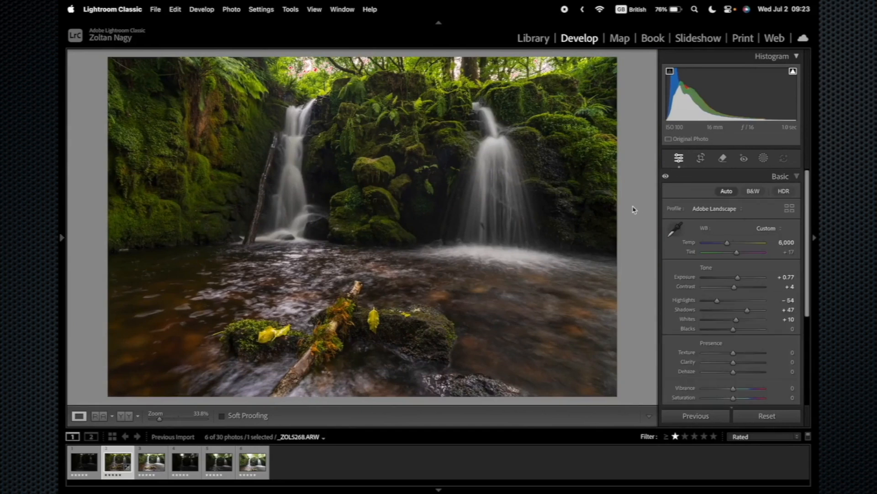
Step: Try lowering Exposure to -1.65 on the magnified photo, then undo it and return to the full view
{"action": "key", "text": "z"}
{"action": "left_click_drag", "start_coordinate": [737, 276], "coordinate": [723, 277]}
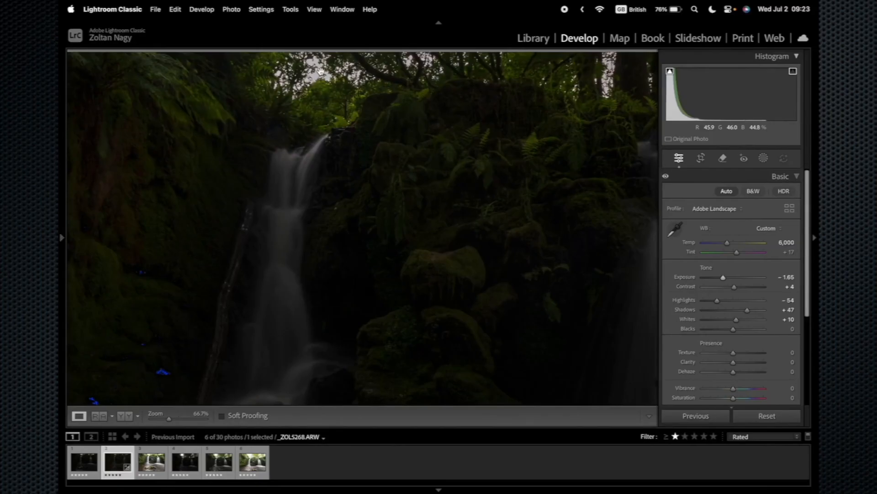
{"action": "key", "text": "super+z"}
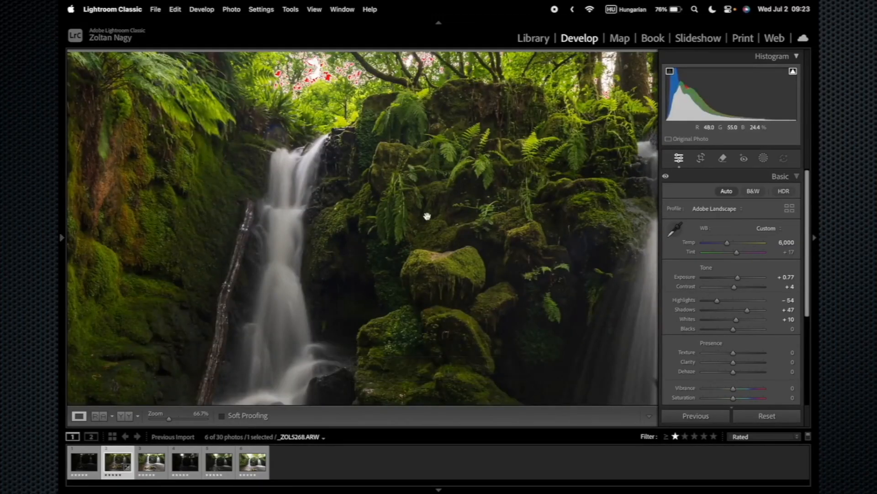
{"action": "left_click", "coordinate": [748, 178]}
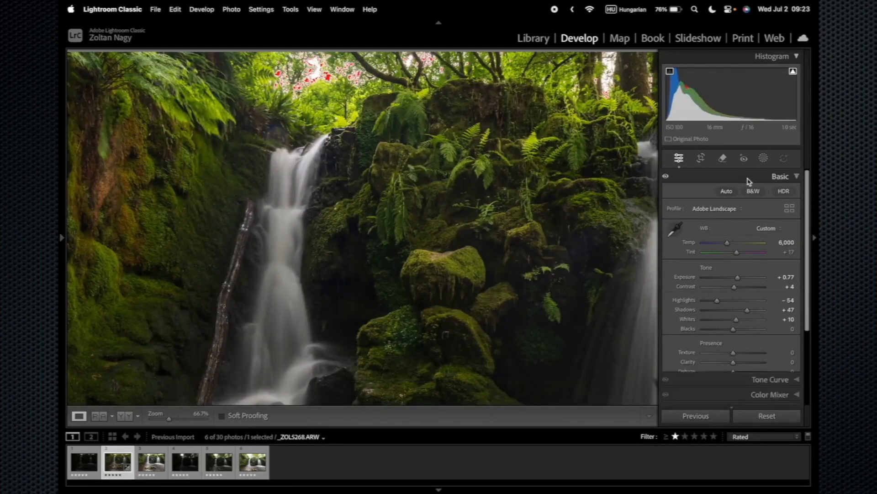
{"action": "key", "text": "z"}
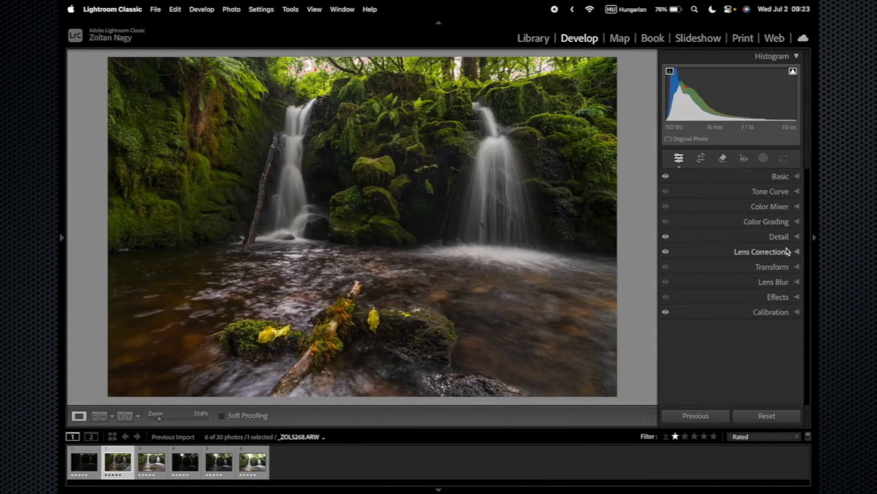
Step: Try lowering the tone curve's white endpoint to an output of 159 and bending its upper part, then restore the linear curve
{"action": "left_click", "coordinate": [779, 191]}
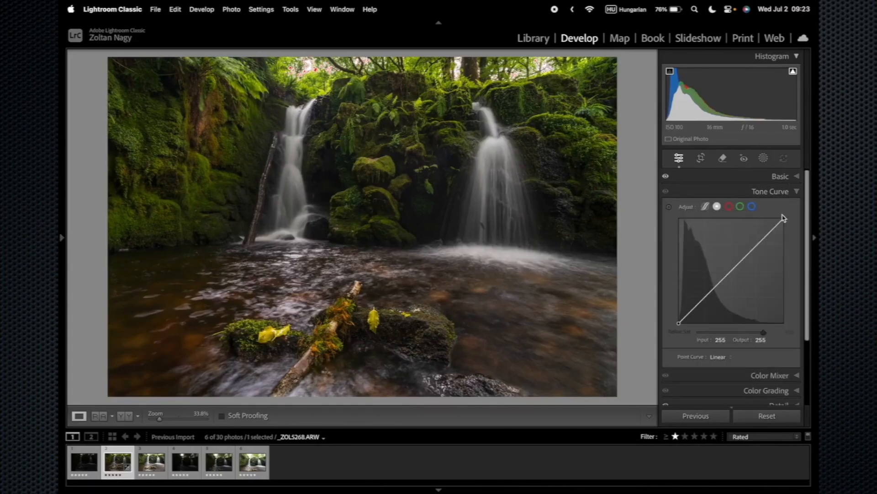
{"action": "left_click_drag", "start_coordinate": [784, 219], "coordinate": [784, 222]}
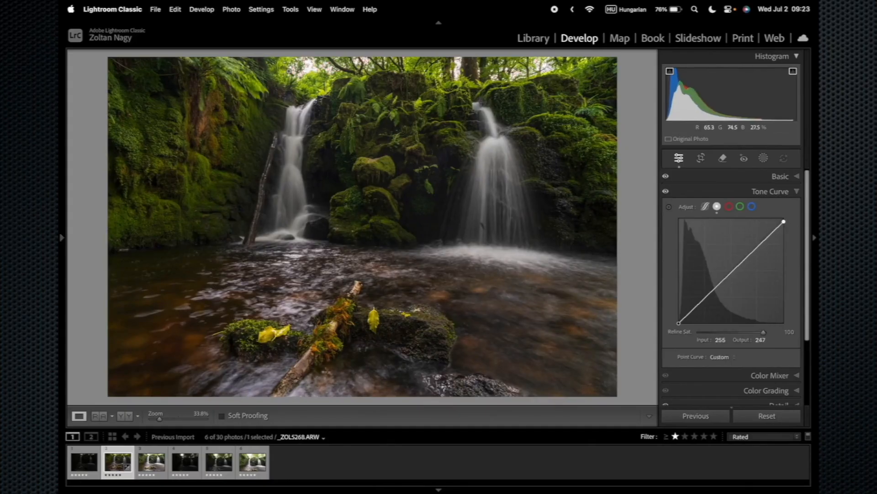
{"action": "left_click_drag", "start_coordinate": [784, 224], "coordinate": [785, 257]}
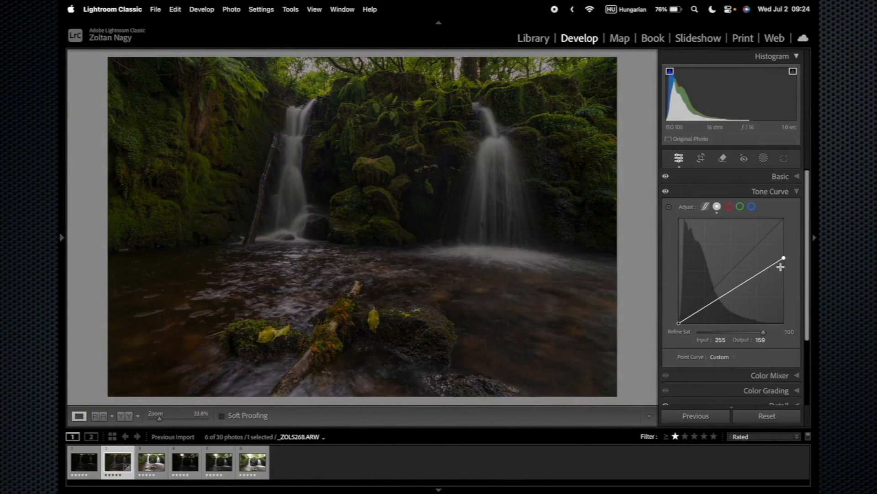
{"action": "left_click_drag", "start_coordinate": [783, 257], "coordinate": [793, 220]}
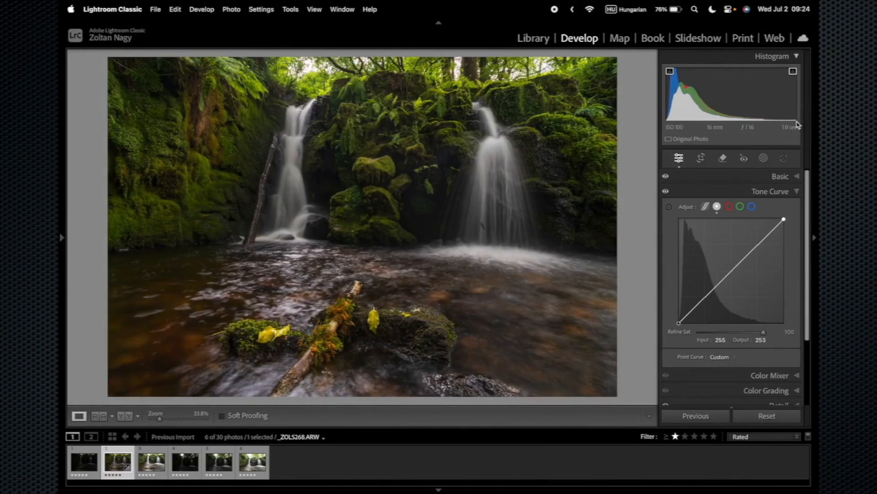
{"action": "left_click_drag", "start_coordinate": [783, 219], "coordinate": [770, 236]}
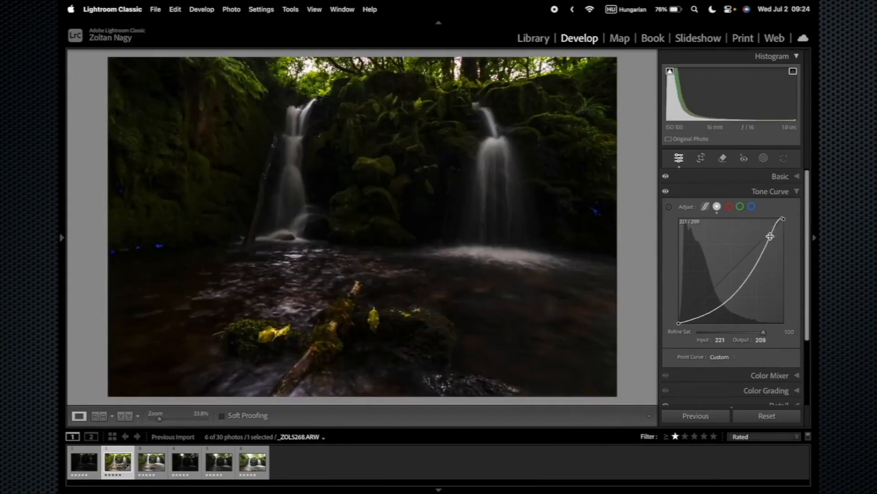
{"action": "left_click_drag", "start_coordinate": [770, 236], "coordinate": [766, 319]}
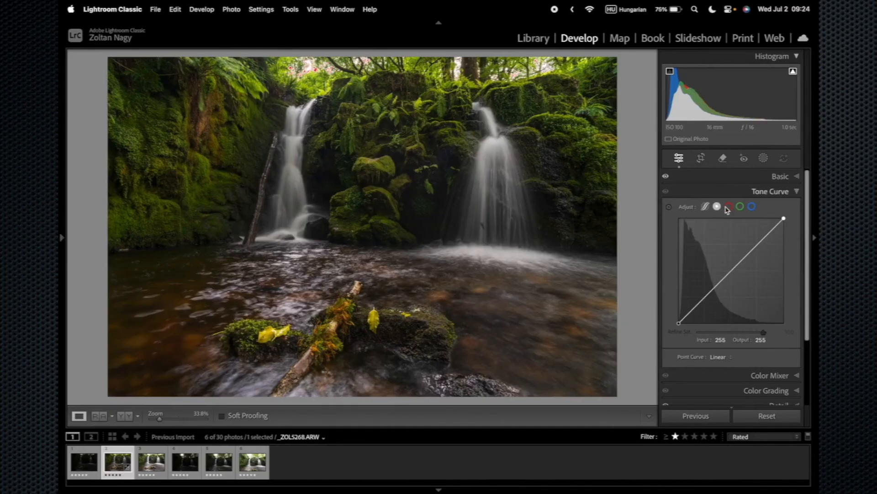
{"action": "left_click", "coordinate": [772, 191]}
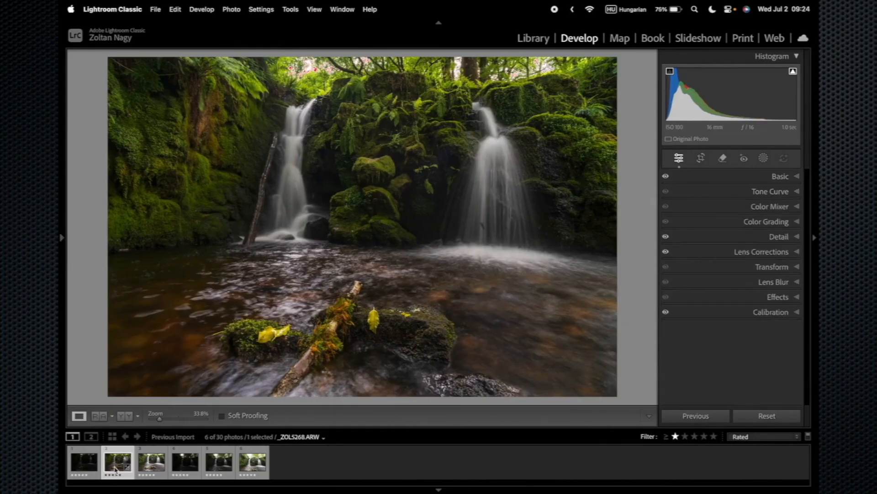
Step: Synchronize the develop settings of _ZOL5268.ARW to the matching exposure _ZOL5271.ARW
{"action": "left_click", "coordinate": [218, 461]}
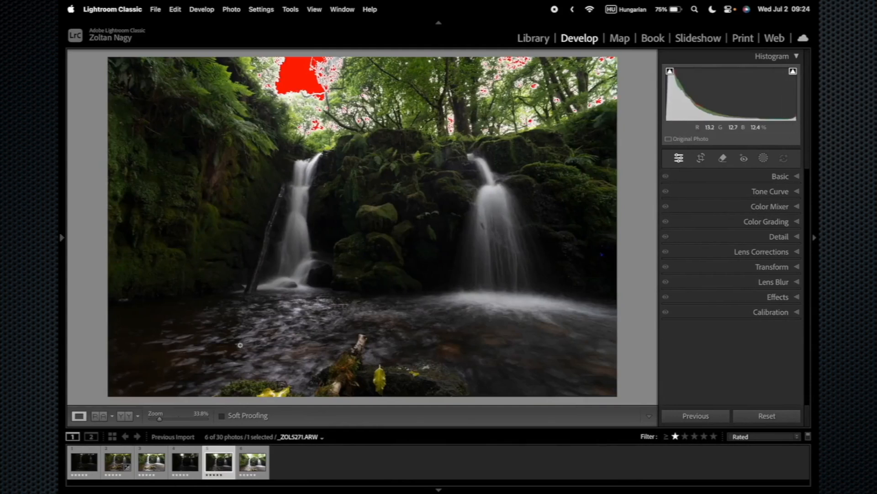
{"action": "left_click", "coordinate": [118, 465]}
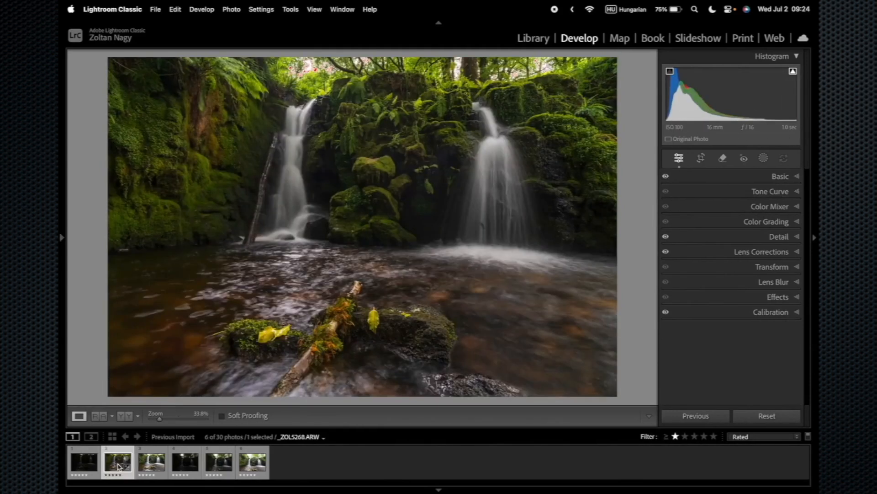
{"action": "left_click", "coordinate": [222, 463], "text": "super"}
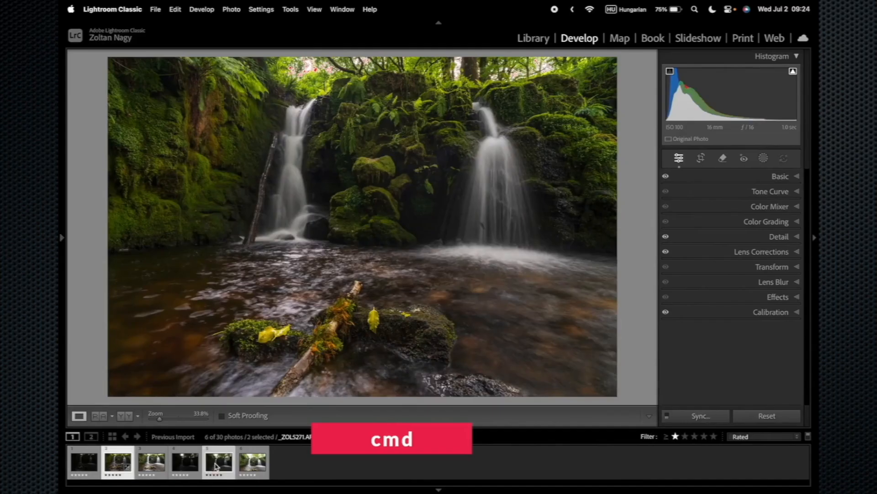
{"action": "left_click", "coordinate": [699, 416]}
{"action": "left_click", "coordinate": [710, 294]}
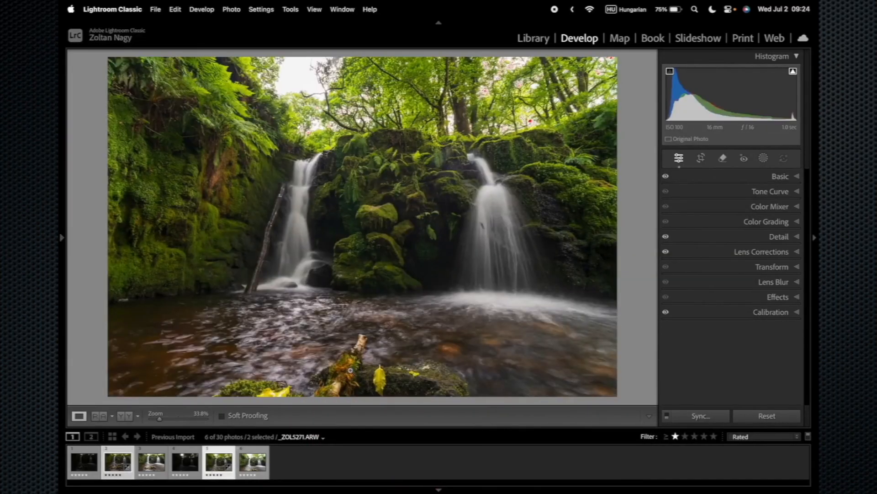
Step: Darken the sky in the two selected matching exposures with a linear gradient mask from the upper edge, setting its Exposure to -0.50
{"action": "left_click", "coordinate": [117, 462]}
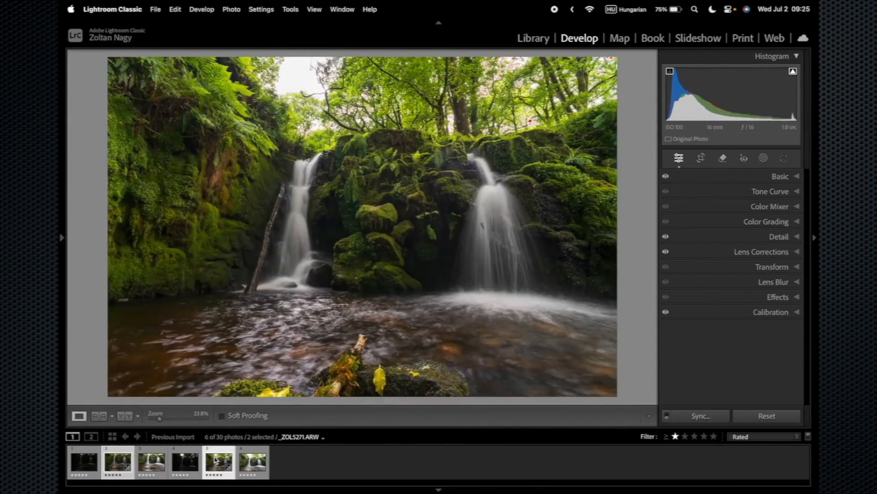
{"action": "left_click", "coordinate": [780, 176]}
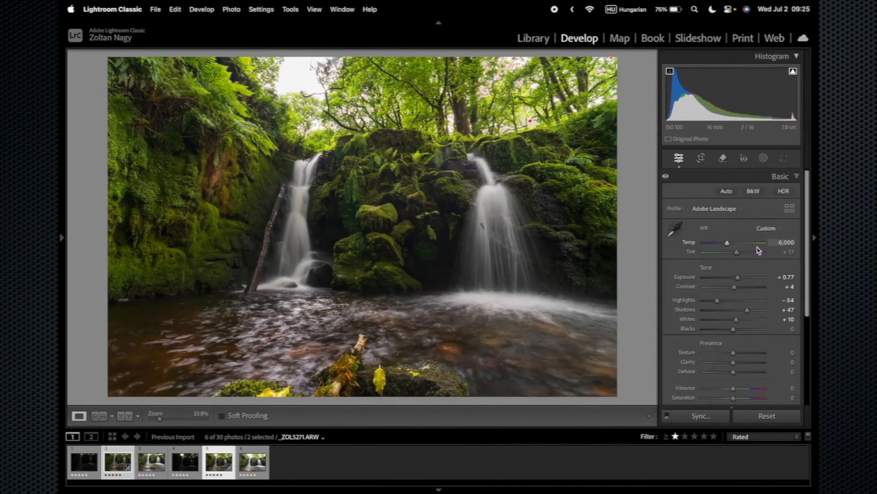
{"action": "left_click", "coordinate": [114, 464]}
{"action": "left_click", "coordinate": [217, 462]}
{"action": "left_click", "coordinate": [764, 158]}
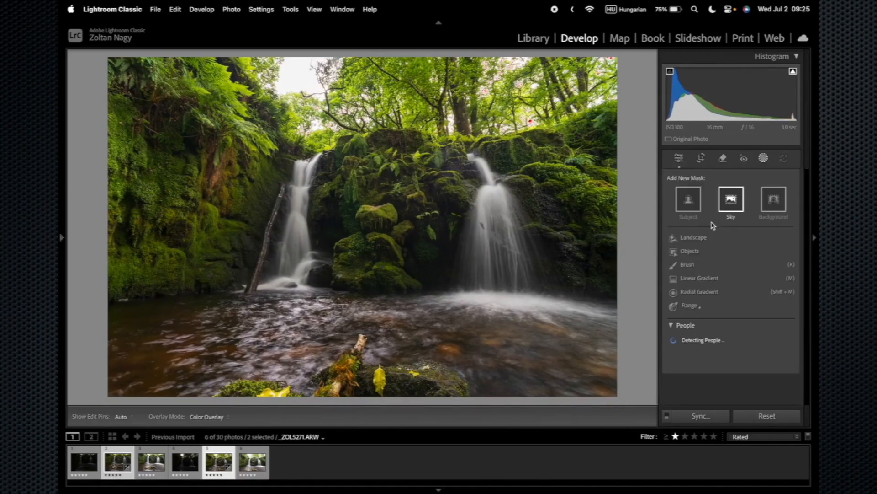
{"action": "left_click", "coordinate": [693, 278]}
{"action": "left_click_drag", "start_coordinate": [388, 69], "coordinate": [385, 156]}
{"action": "left_click_drag", "start_coordinate": [735, 259], "coordinate": [732, 258]}
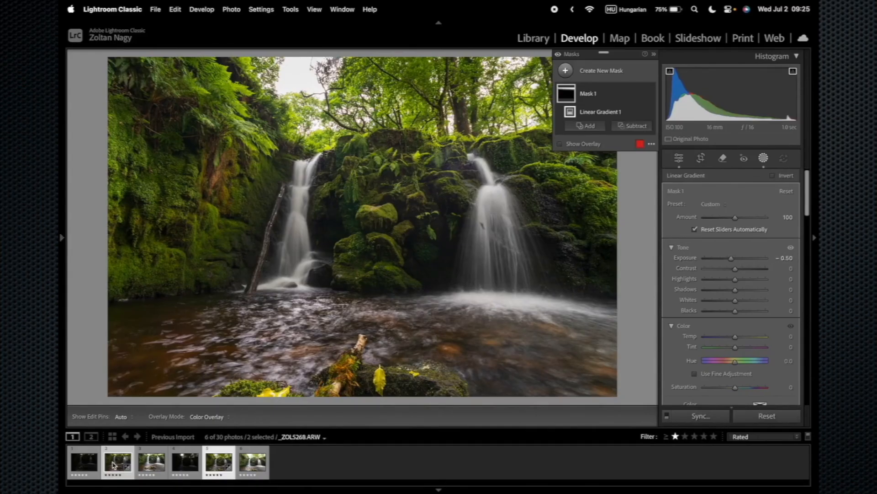
Step: Start a panorama merge of the two selected exposures, preview the Spherical and Cylindrical projections, and choose Perspective
{"action": "right_click", "coordinate": [221, 467]}
{"action": "mouse_move", "coordinate": [289, 223]}
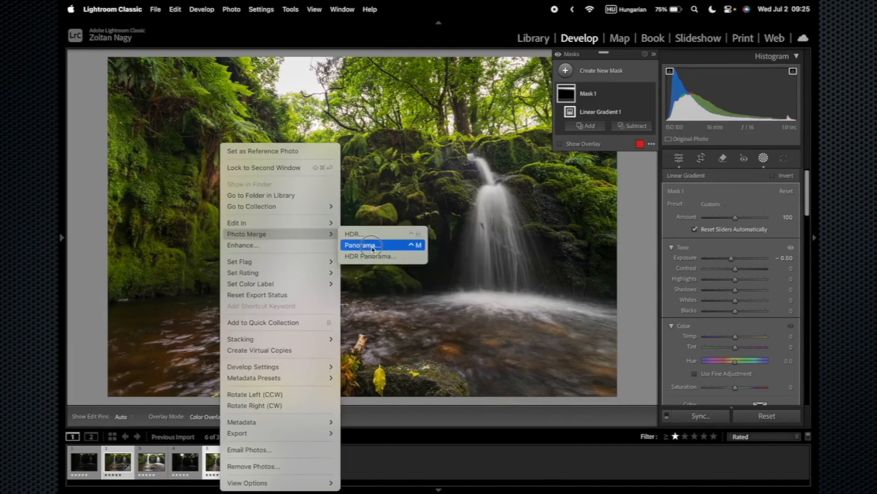
{"action": "left_click", "coordinate": [372, 247]}
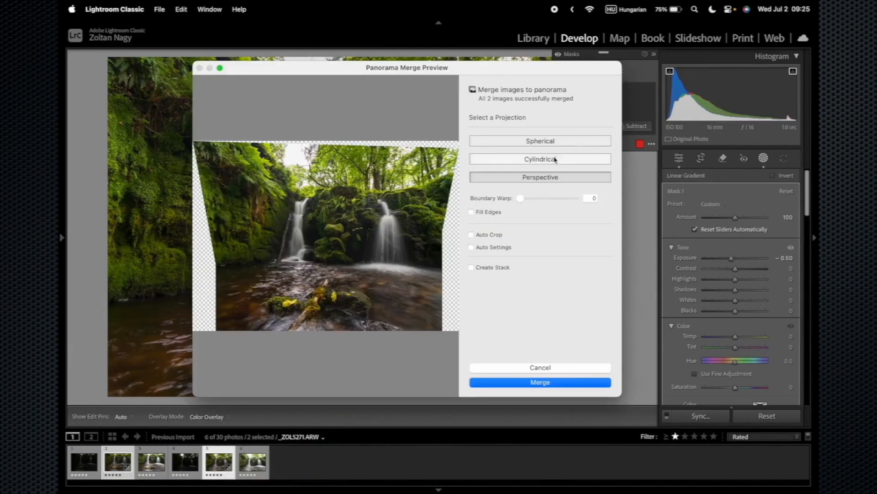
{"action": "left_click", "coordinate": [539, 142]}
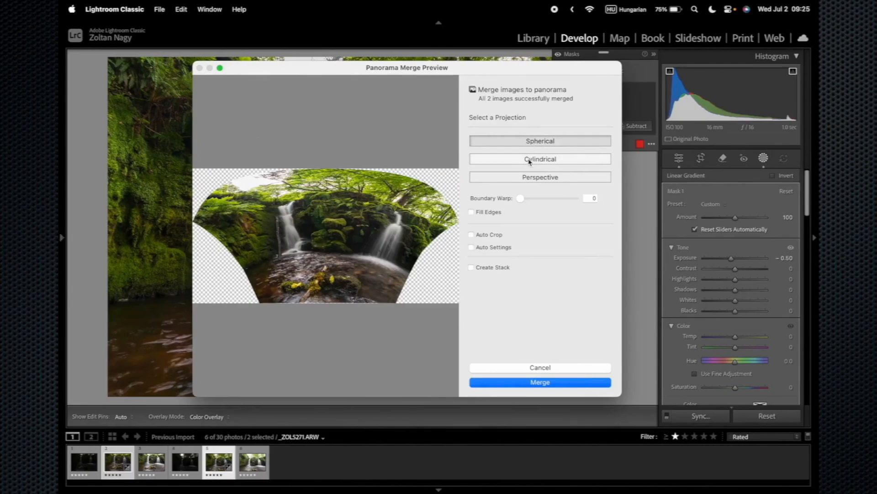
{"action": "left_click", "coordinate": [530, 159]}
{"action": "left_click", "coordinate": [525, 176]}
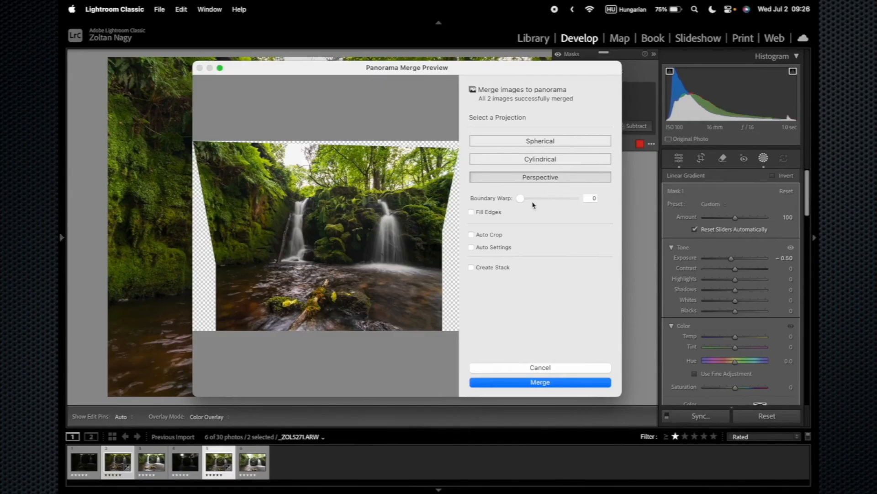
Step: Try Boundary Warp at 100, return it to 0, and merge the two exposures into a panorama
{"action": "left_click_drag", "start_coordinate": [521, 199], "coordinate": [591, 199]}
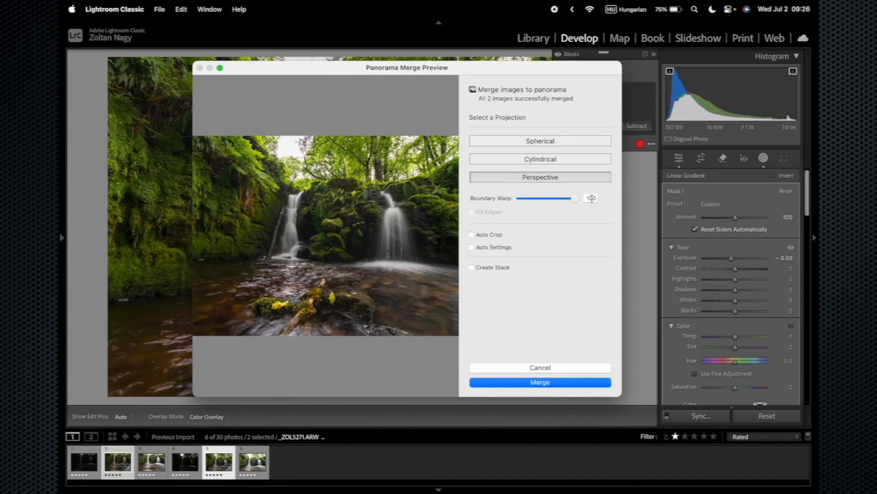
{"action": "left_click_drag", "start_coordinate": [577, 203], "coordinate": [602, 203]}
{"action": "left_click_drag", "start_coordinate": [574, 200], "coordinate": [478, 199]}
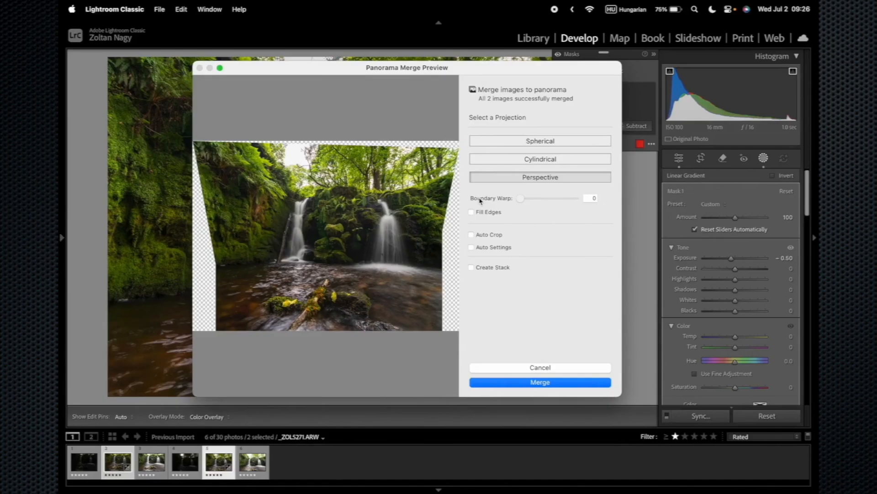
{"action": "left_click_drag", "start_coordinate": [520, 199], "coordinate": [581, 199]}
{"action": "left_click", "coordinate": [540, 382]}
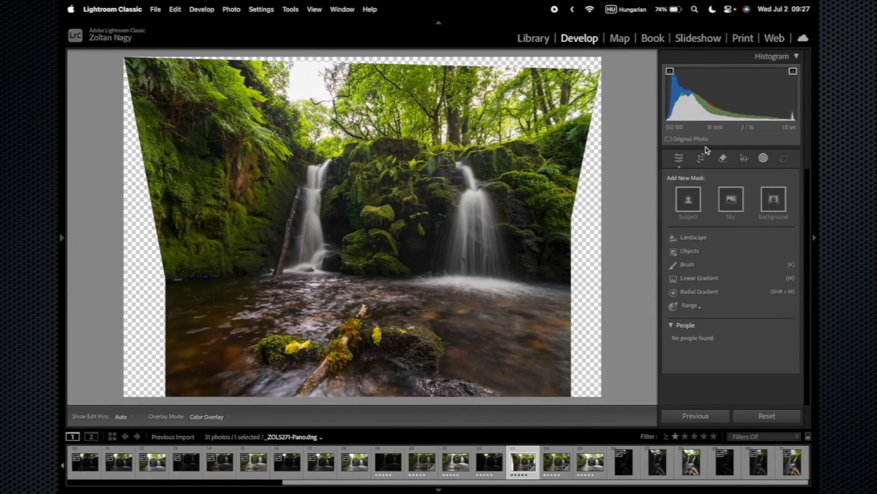
Step: Darken the panorama's surroundings with an inverted radial gradient mask centred between the waterfalls, with Exposure -0.76 and Blacks 3
{"action": "left_click", "coordinate": [679, 158]}
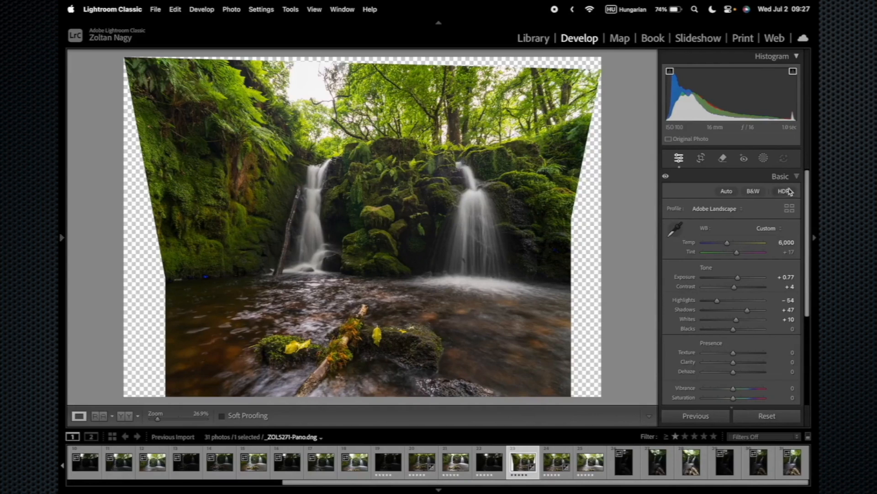
{"action": "left_click", "coordinate": [763, 160]}
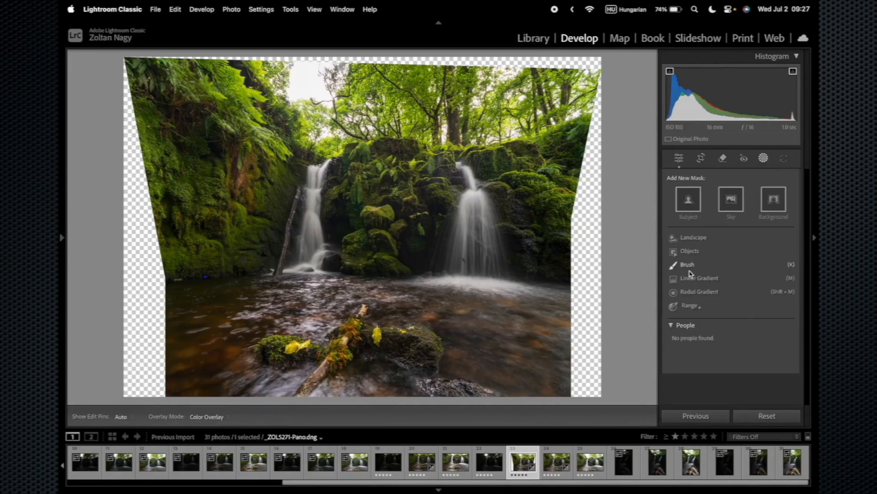
{"action": "left_click", "coordinate": [698, 295]}
{"action": "left_click_drag", "start_coordinate": [364, 194], "coordinate": [553, 307]}
{"action": "left_click_drag", "start_coordinate": [386, 196], "coordinate": [400, 216]}
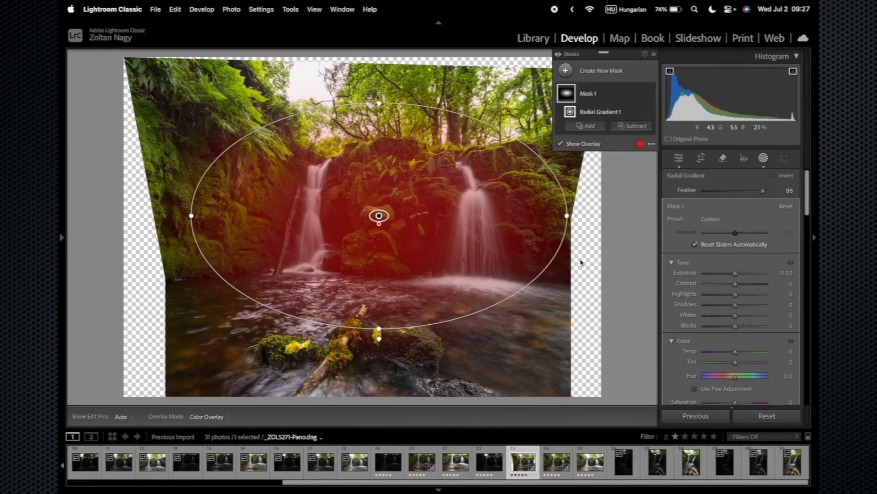
{"action": "left_click", "coordinate": [773, 177]}
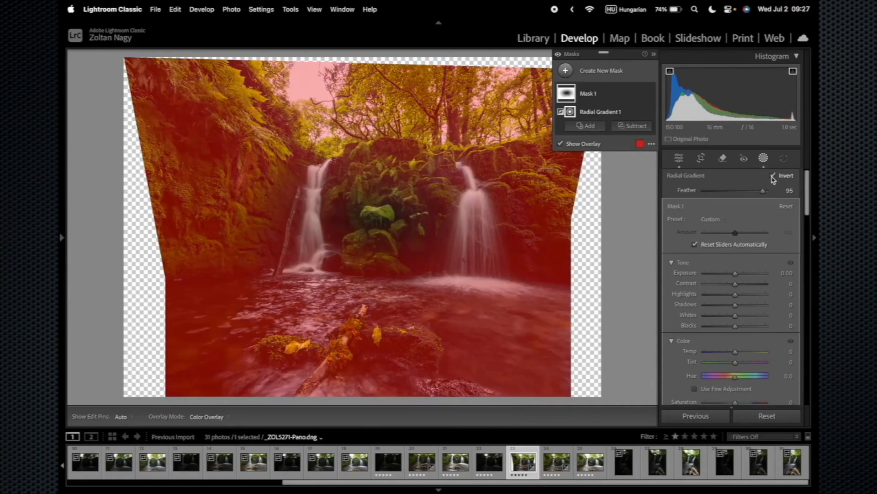
{"action": "left_click_drag", "start_coordinate": [736, 274], "coordinate": [730, 275]}
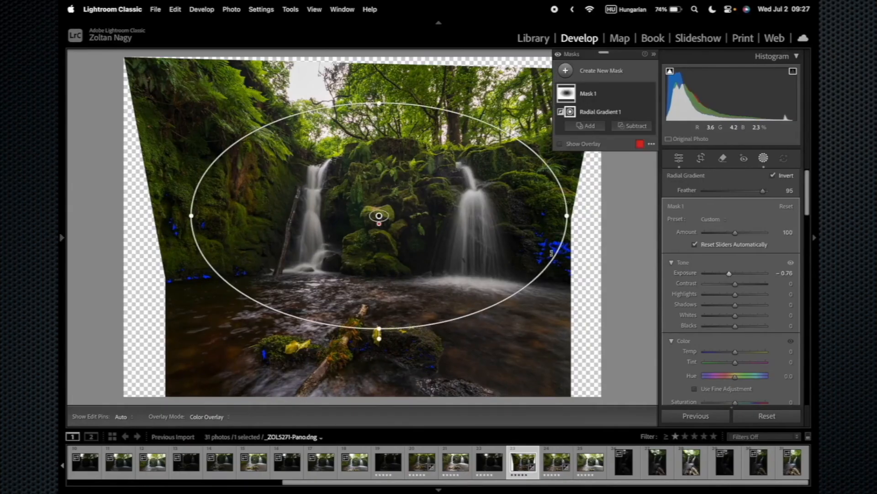
{"action": "left_click_drag", "start_coordinate": [735, 326], "coordinate": [737, 330]}
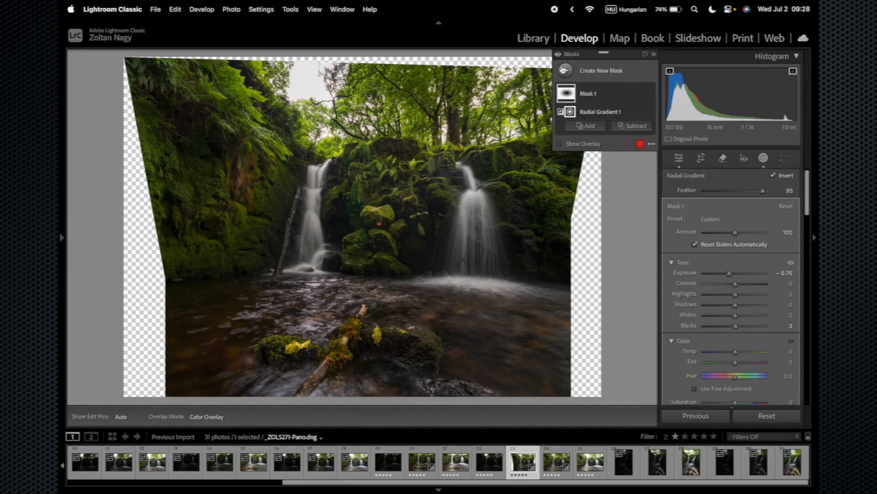
Step: Add a second large radial gradient mask over the rocks and both waterfalls, and raise its Exposure to 0.45
{"action": "left_click", "coordinate": [565, 70]}
{"action": "left_click", "coordinate": [620, 202]}
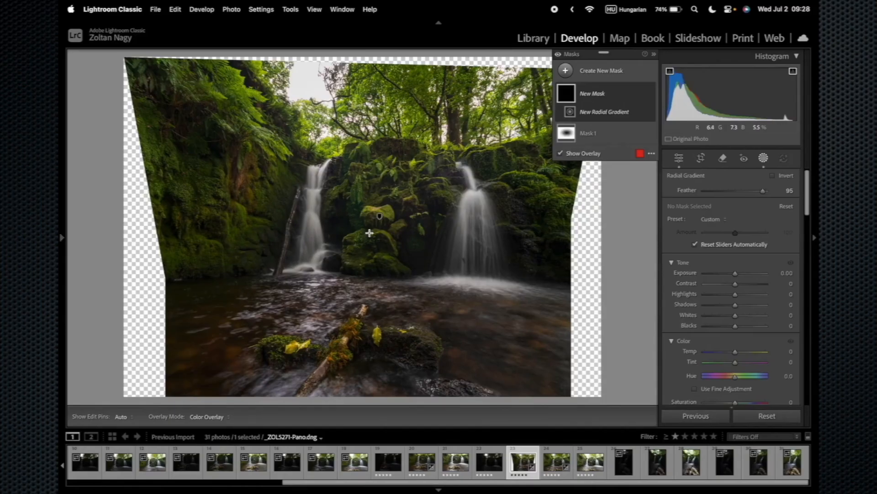
{"action": "left_click_drag", "start_coordinate": [371, 228], "coordinate": [555, 331]}
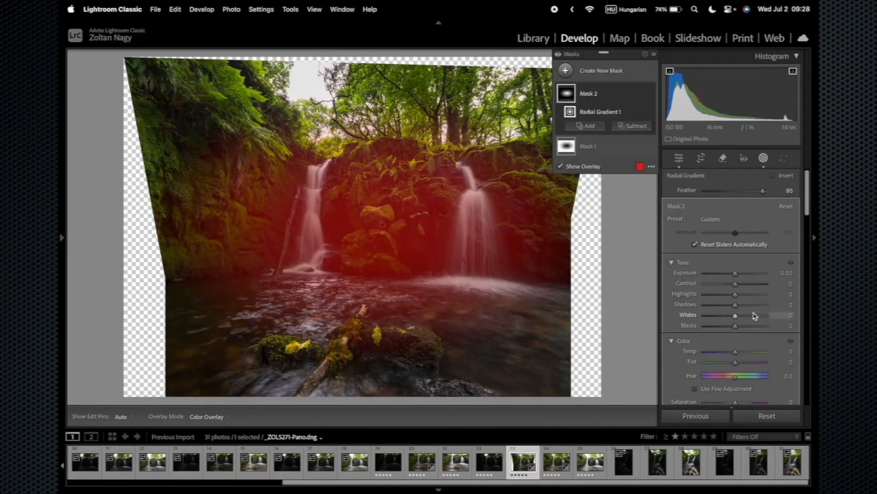
{"action": "left_click", "coordinate": [735, 274]}
{"action": "left_click_drag", "start_coordinate": [737, 275], "coordinate": [738, 275]}
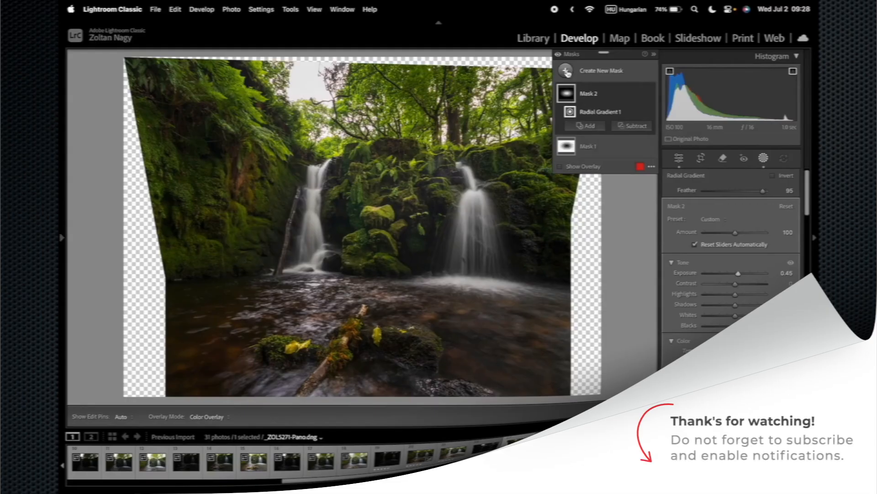
Step: Add a tall radial gradient mask over the left waterfall and set its Whites to 50
{"action": "left_click", "coordinate": [567, 71]}
{"action": "left_click", "coordinate": [620, 203]}
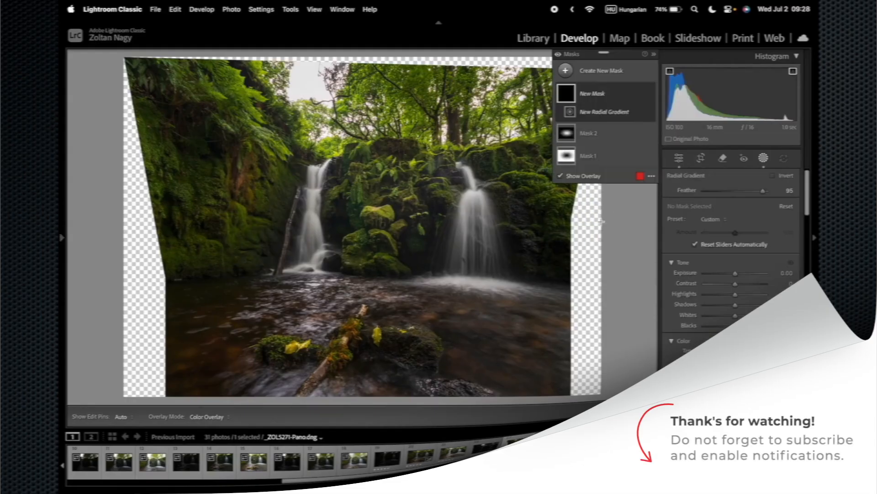
{"action": "left_click_drag", "start_coordinate": [313, 224], "coordinate": [354, 298]}
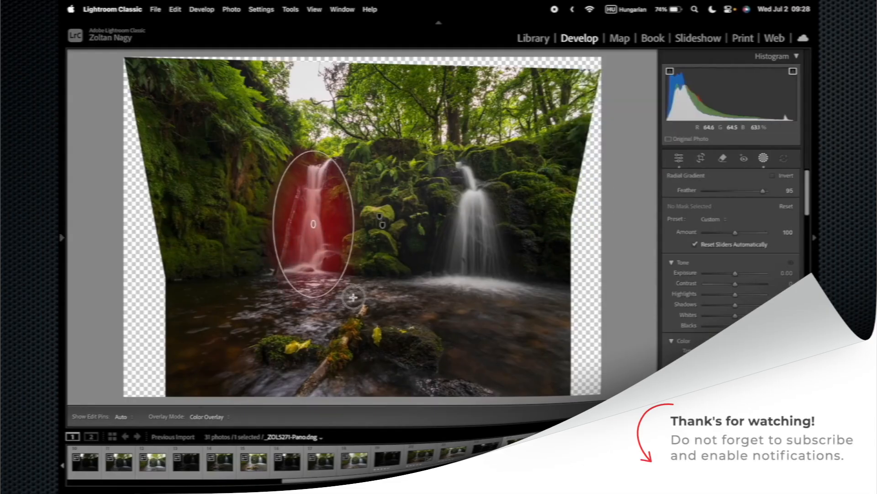
{"action": "left_click_drag", "start_coordinate": [317, 215], "coordinate": [314, 213]}
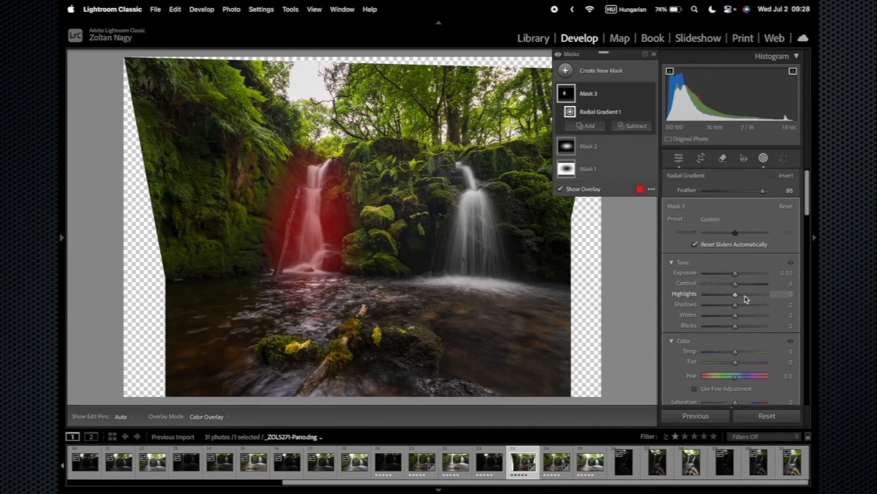
{"action": "mouse_move", "coordinate": [735, 316]}
{"action": "left_mouse_down"}
{"action": "mouse_move", "coordinate": [784, 315]}
{"action": "mouse_move", "coordinate": [753, 317]}
{"action": "left_mouse_up"}
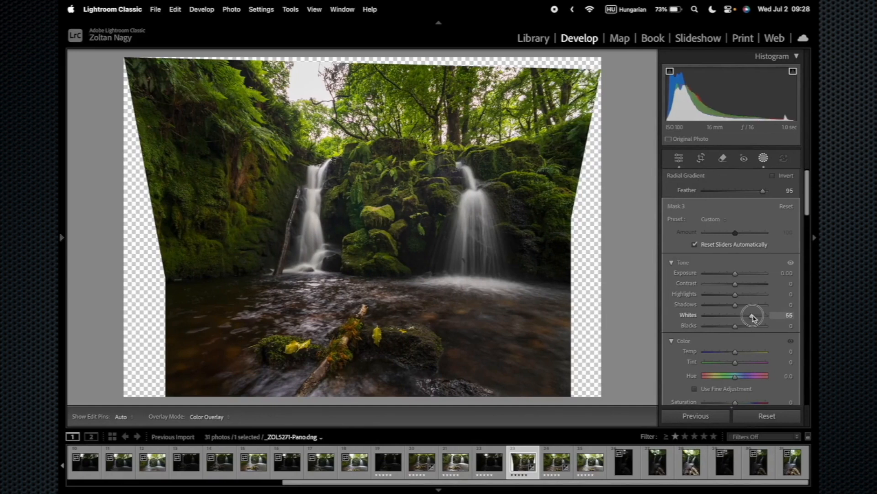
{"action": "left_click_drag", "start_coordinate": [751, 316], "coordinate": [751, 315]}
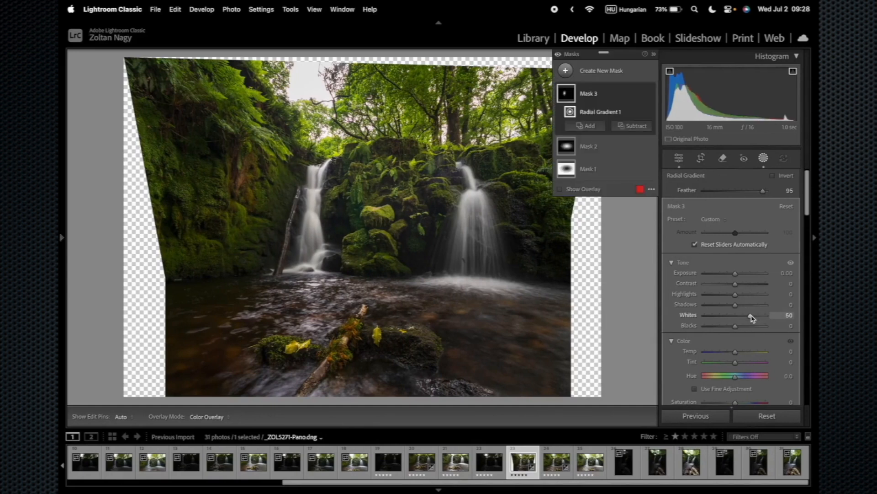
Step: Extend the left waterfall's mask with another radial gradient covering the right waterfall
{"action": "left_click", "coordinate": [586, 126]}
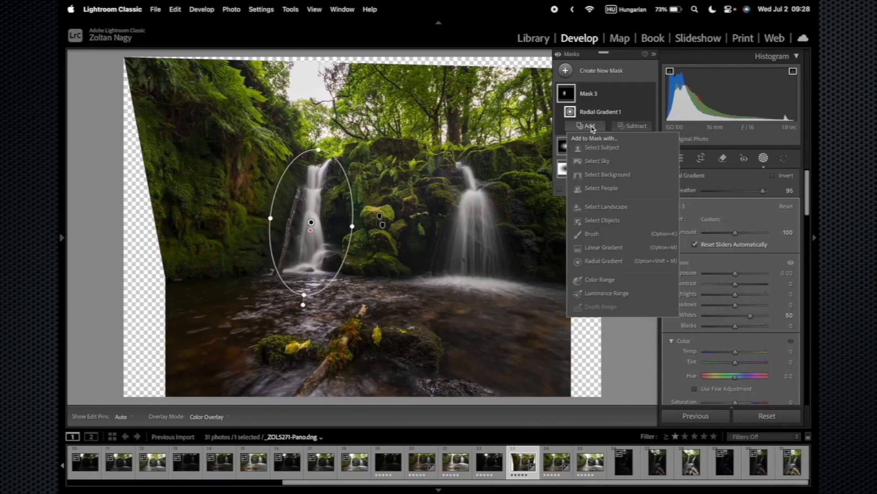
{"action": "left_click", "coordinate": [595, 262]}
{"action": "mouse_move", "coordinate": [474, 230]}
{"action": "left_mouse_down"}
{"action": "mouse_move", "coordinate": [495, 288]}
{"action": "mouse_move", "coordinate": [530, 313]}
{"action": "mouse_move", "coordinate": [535, 303]}
{"action": "mouse_move", "coordinate": [472, 219]}
{"action": "left_mouse_up"}
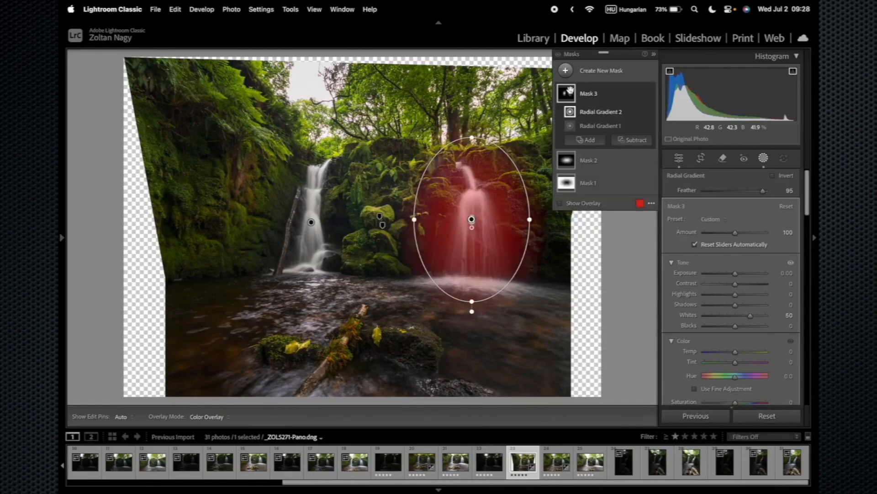
Step: Create a new wide radial gradient mask over the mossy rock and branch in the foreground water
{"action": "left_click", "coordinate": [586, 139]}
{"action": "left_click", "coordinate": [624, 205]}
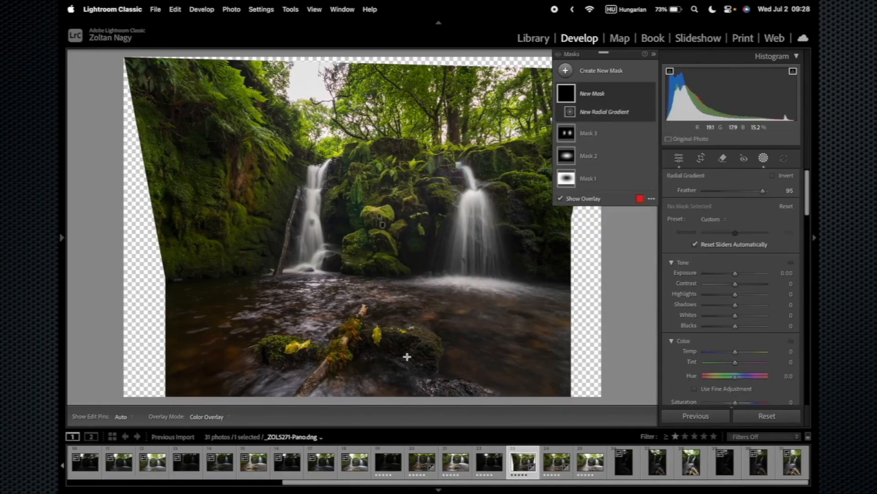
{"action": "left_click_drag", "start_coordinate": [335, 336], "coordinate": [454, 373]}
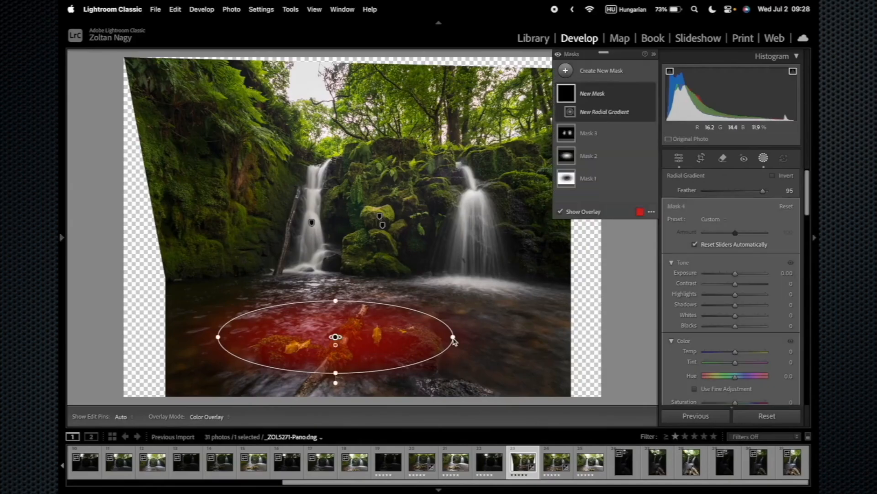
{"action": "left_click_drag", "start_coordinate": [392, 339], "coordinate": [398, 338]}
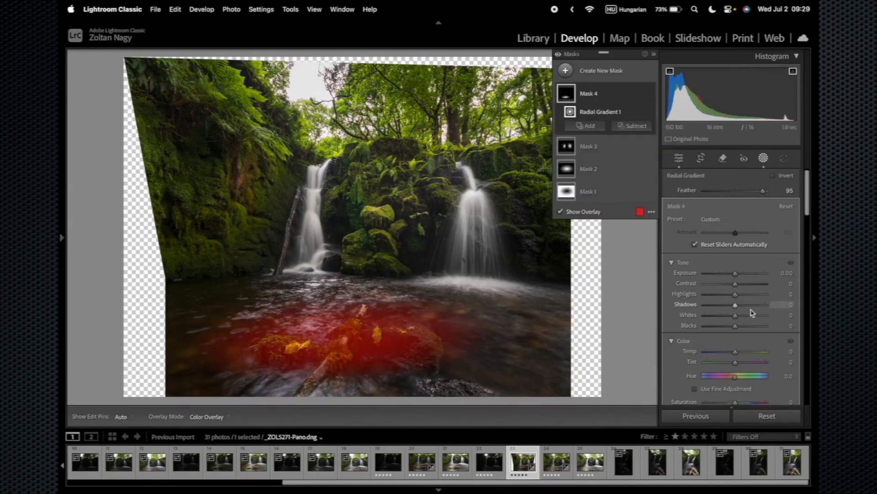
Step: Try the foreground mask's Exposure at 1.81, reset it, and raise the mask's Whites to 40 instead
{"action": "left_click_drag", "start_coordinate": [735, 273], "coordinate": [750, 274]}
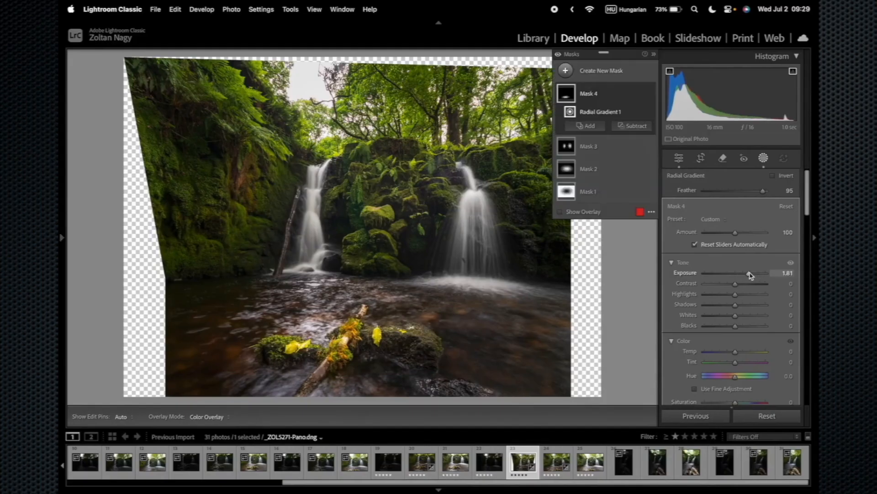
{"action": "double_click", "coordinate": [750, 274]}
{"action": "left_click_drag", "start_coordinate": [736, 316], "coordinate": [749, 324]}
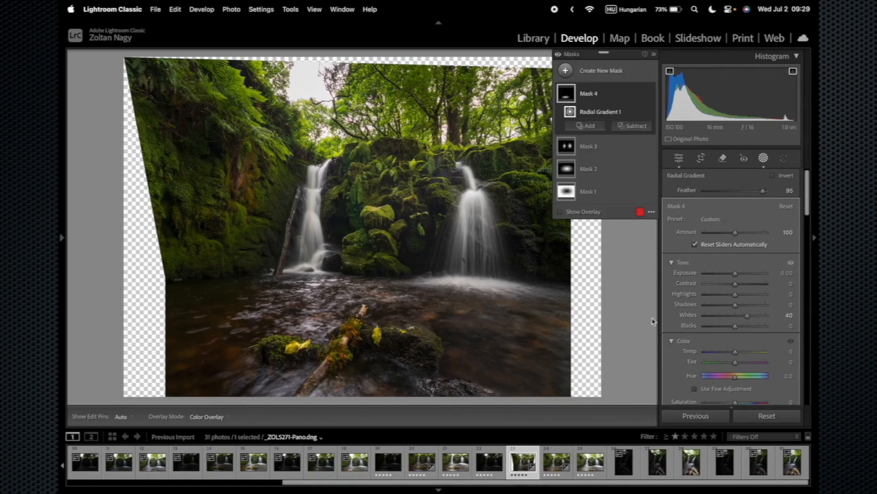
{"action": "left_click", "coordinate": [736, 274]}
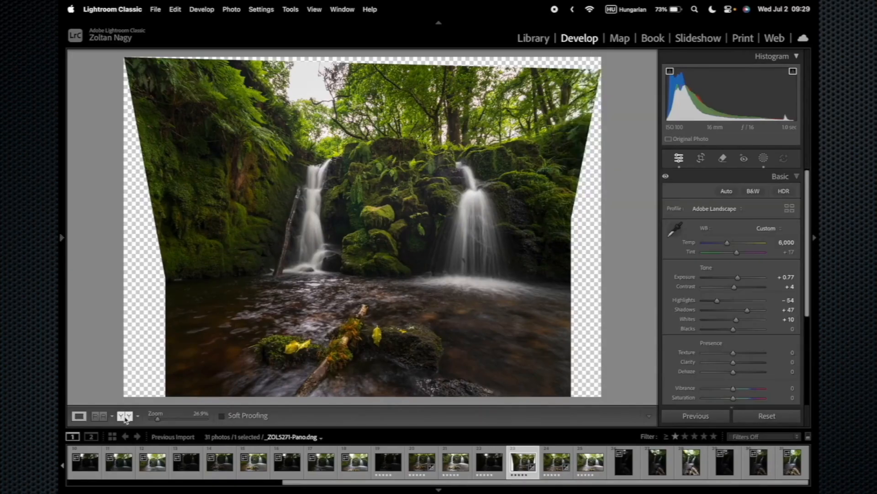
Step: Compare the panorama before and after the edits side by side, then return to the single-photo view
{"action": "left_click", "coordinate": [124, 416]}
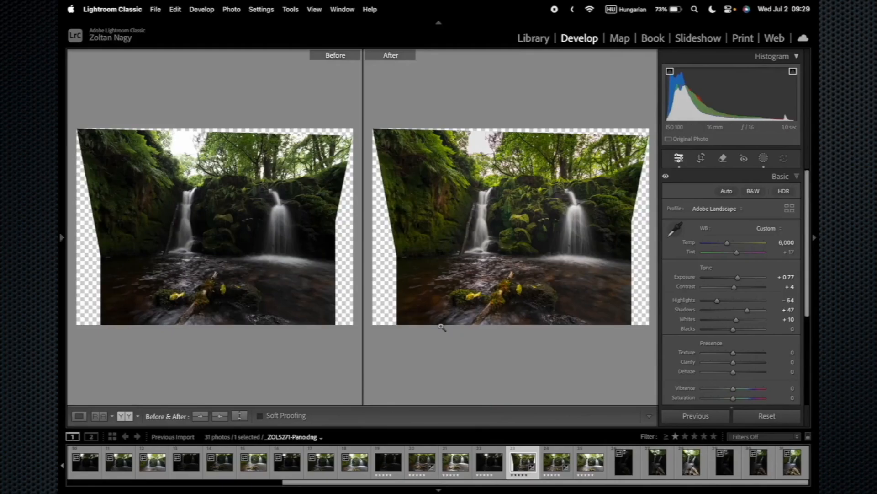
{"action": "left_click", "coordinate": [78, 417]}
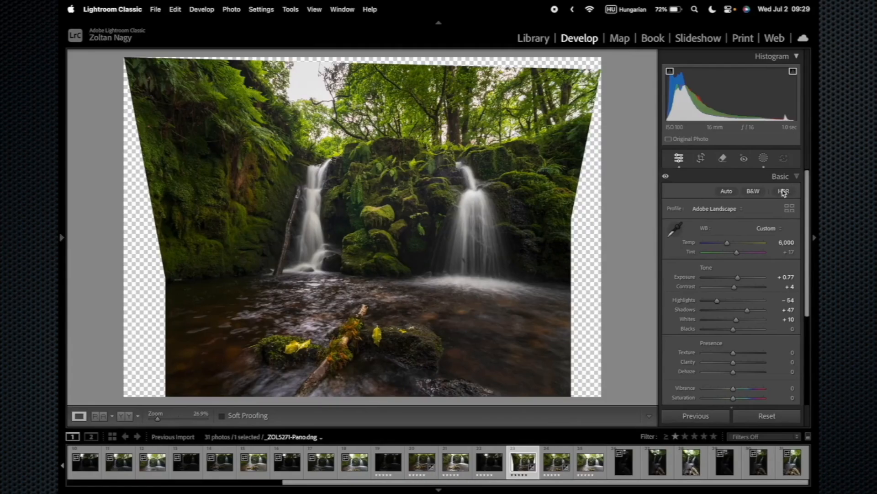
Step: Create a new linear gradient mask angled across the lower-right corner of the panorama, over the dark water and right bank
{"action": "left_click", "coordinate": [763, 164]}
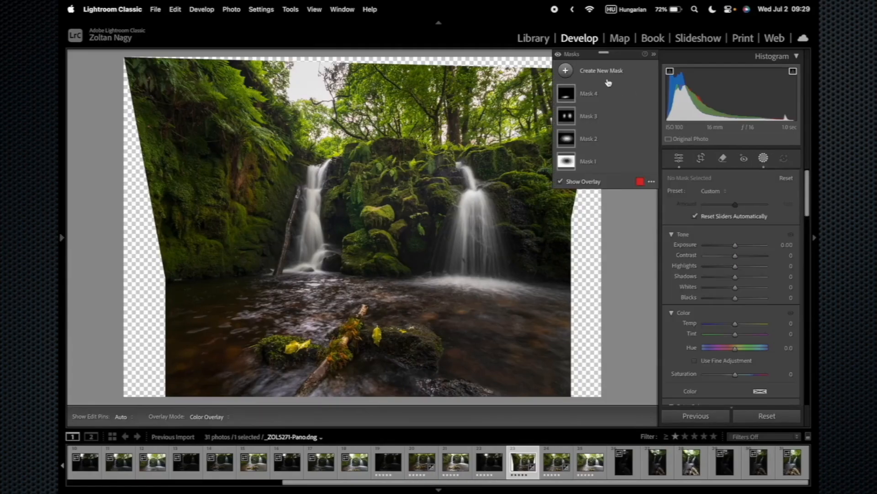
{"action": "left_click", "coordinate": [565, 71]}
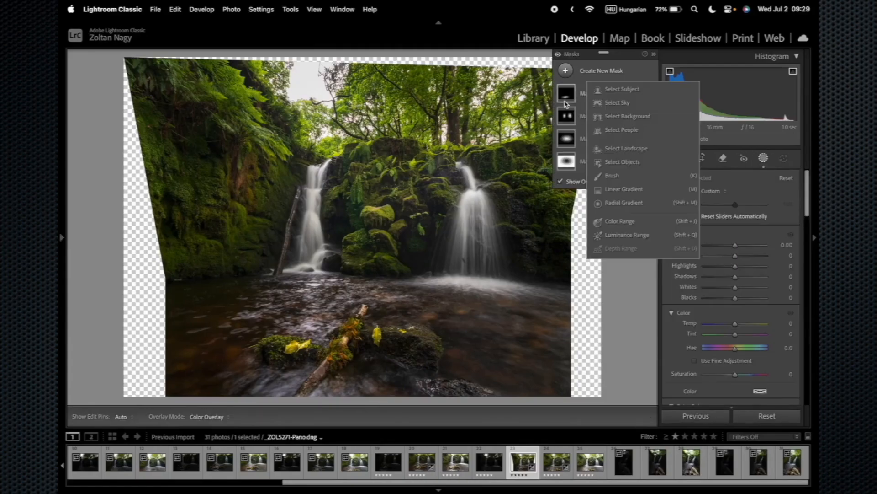
{"action": "left_click", "coordinate": [622, 195]}
{"action": "left_click_drag", "start_coordinate": [597, 360], "coordinate": [429, 267]}
{"action": "left_click_drag", "start_coordinate": [512, 313], "coordinate": [507, 317]}
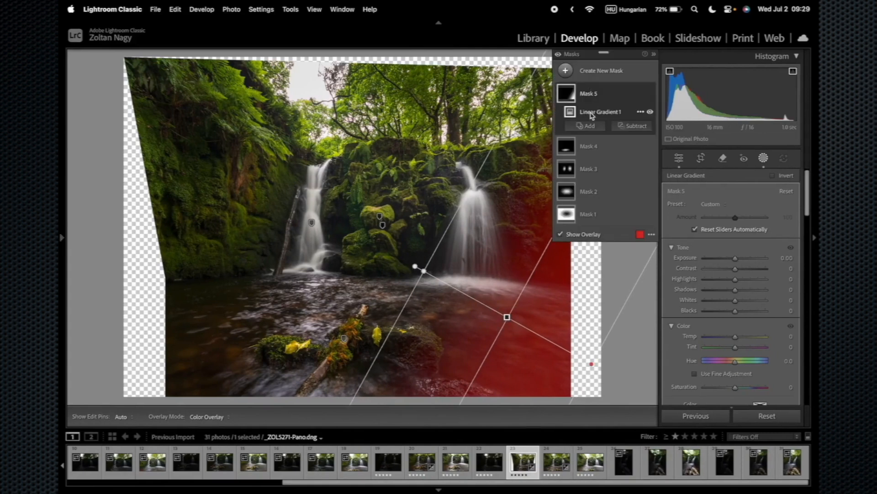
Step: Subtract a radial gradient around the right waterfall from the lower-right mask and set the mask's Exposure to -1.41
{"action": "left_click", "coordinate": [637, 129]}
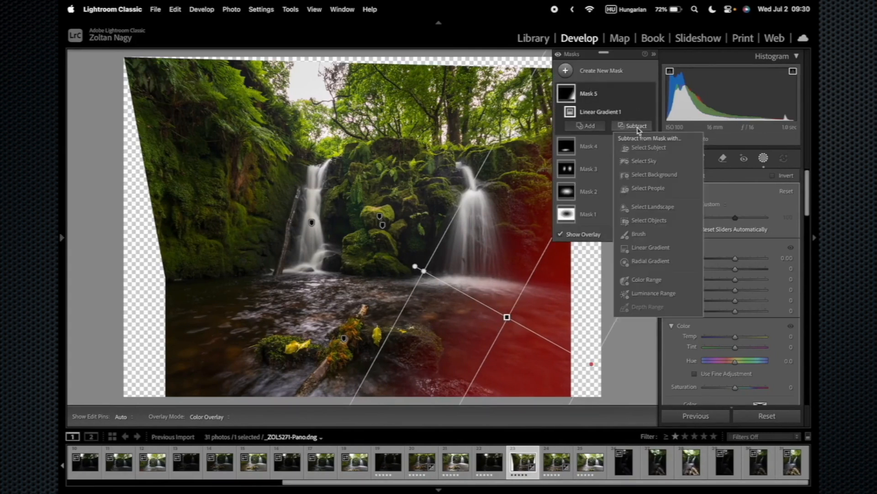
{"action": "left_click", "coordinate": [641, 262]}
{"action": "mouse_move", "coordinate": [477, 238]}
{"action": "left_mouse_down"}
{"action": "mouse_move", "coordinate": [515, 304]}
{"action": "mouse_move", "coordinate": [523, 302]}
{"action": "left_mouse_up"}
{"action": "left_click_drag", "start_coordinate": [735, 273], "coordinate": [724, 278]}
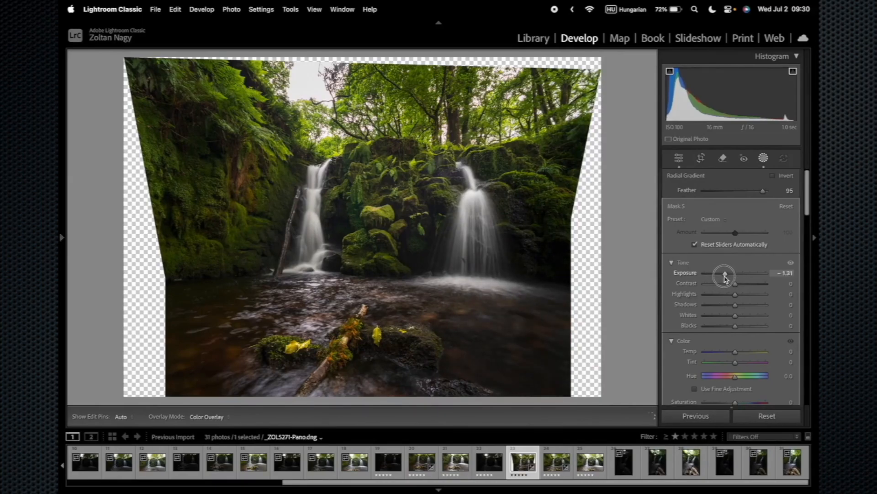
{"action": "left_click_drag", "start_coordinate": [726, 278], "coordinate": [725, 278]}
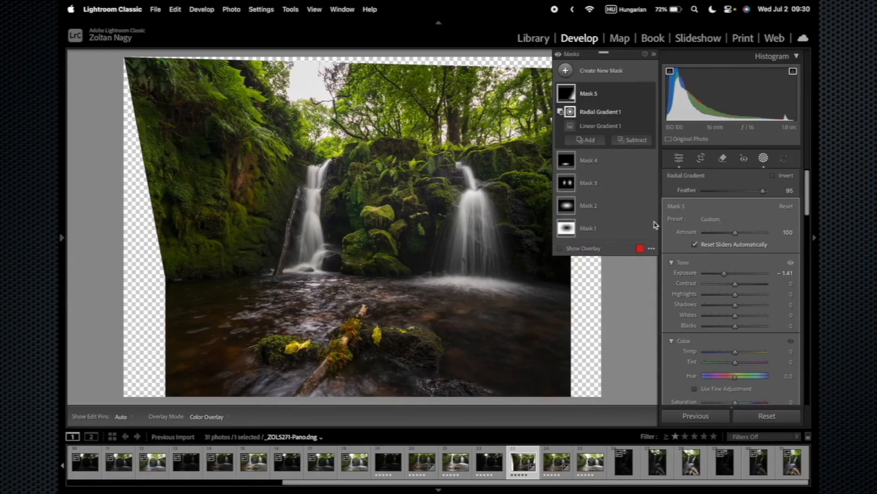
Step: Create a new linear gradient mask fading inward from the left edge over the rock wall and water
{"action": "left_click", "coordinate": [566, 71]}
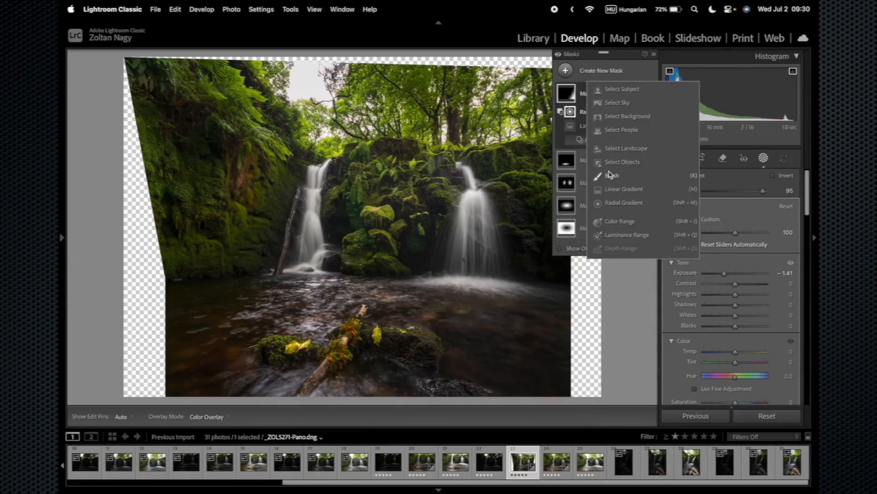
{"action": "left_click", "coordinate": [624, 188]}
{"action": "left_click_drag", "start_coordinate": [161, 349], "coordinate": [334, 290]}
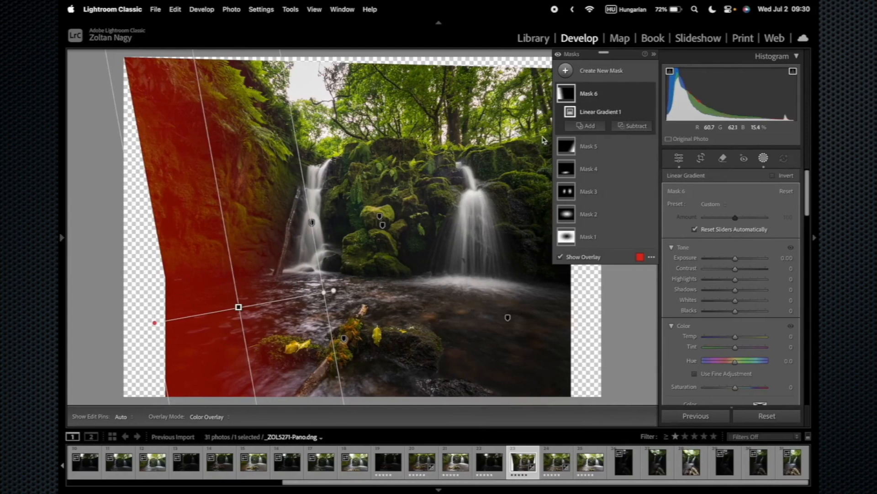
Step: Subtract a radial gradient over the foreground mossy rock from the left-edge mask and set the mask's Exposure to -1.12
{"action": "left_click", "coordinate": [633, 125]}
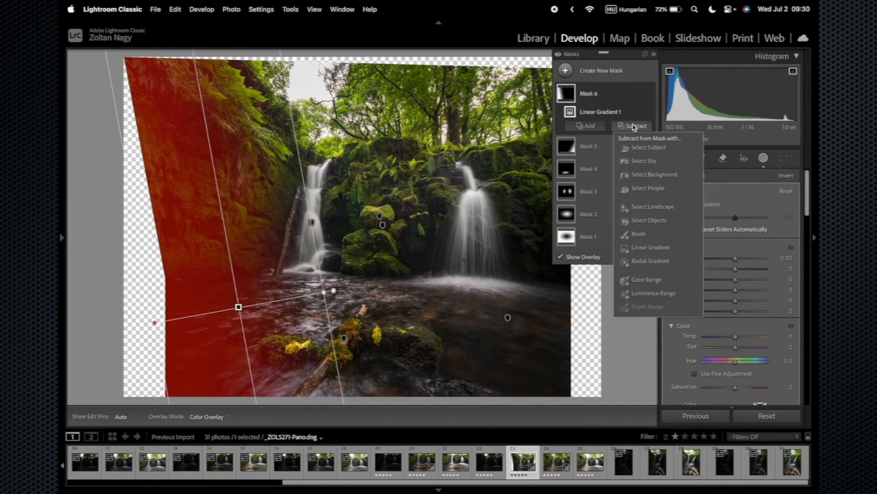
{"action": "left_click", "coordinate": [651, 261]}
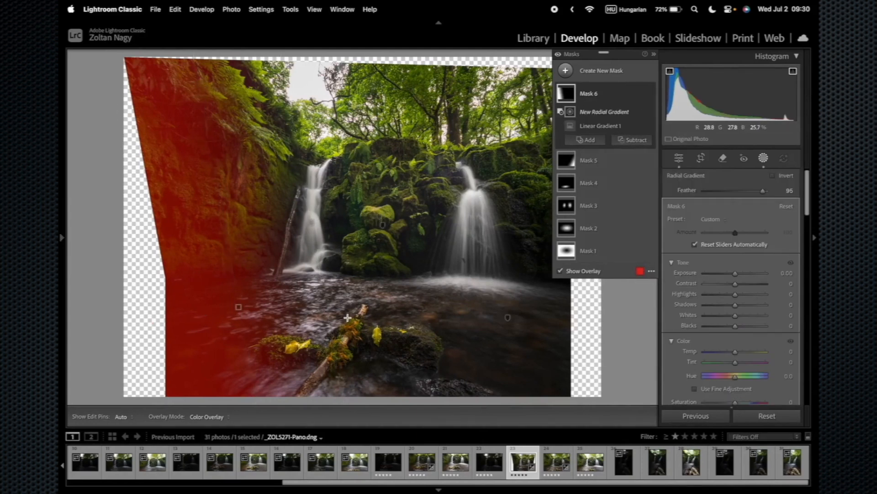
{"action": "left_click_drag", "start_coordinate": [285, 348], "coordinate": [341, 373]}
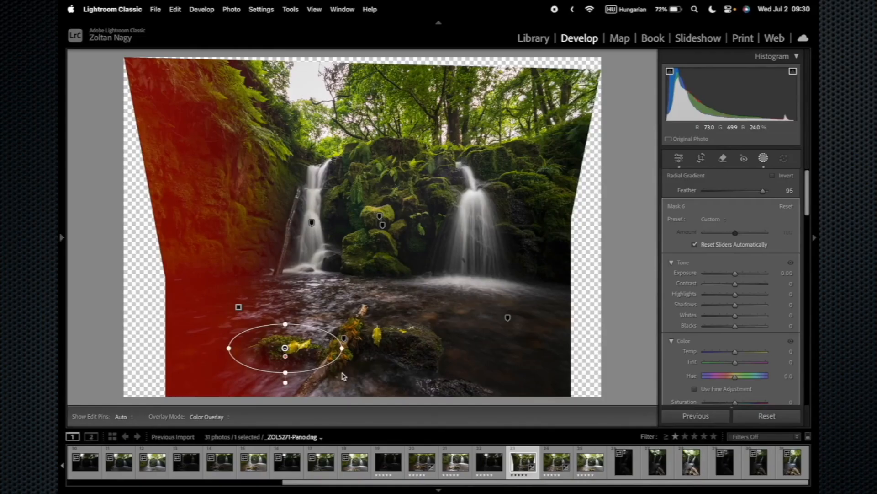
{"action": "left_click_drag", "start_coordinate": [739, 276], "coordinate": [728, 277]}
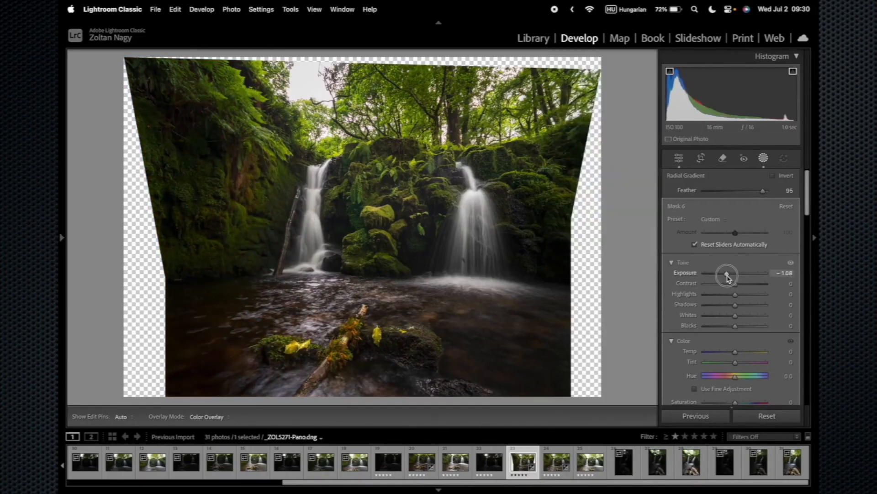
{"action": "left_click_drag", "start_coordinate": [727, 277], "coordinate": [727, 277]}
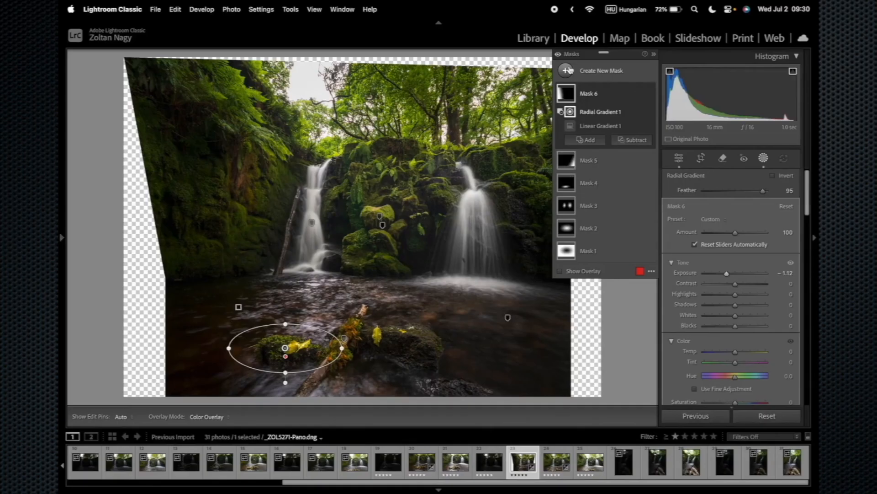
Step: Create a new radial gradient mask on the rock wall beside the left waterfall and tilt it to follow the wall
{"action": "left_click", "coordinate": [594, 70]}
{"action": "left_click", "coordinate": [623, 201]}
{"action": "left_click_drag", "start_coordinate": [251, 196], "coordinate": [288, 255]}
{"action": "left_click_drag", "start_coordinate": [293, 156], "coordinate": [267, 201]}
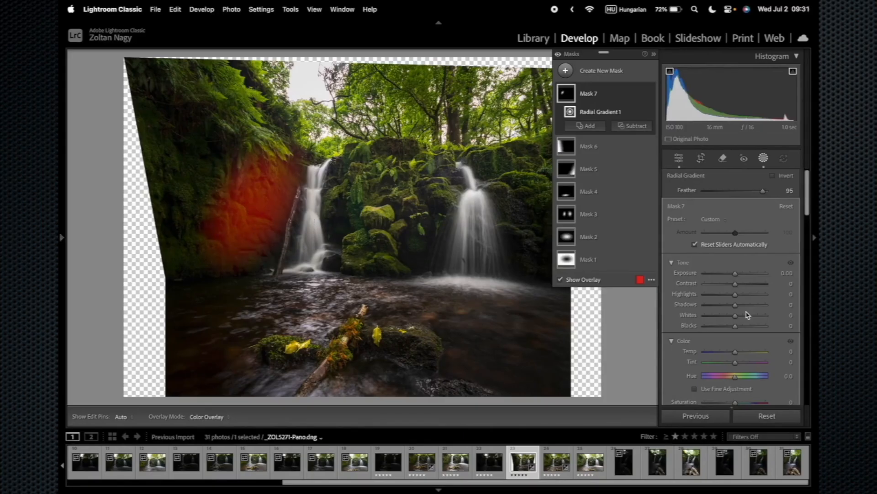
Step: Set the rock wall mask's Whites to 100, Exposure to 0.39 and Temp to 37
{"action": "left_click_drag", "start_coordinate": [736, 315], "coordinate": [783, 315]}
{"action": "left_click_drag", "start_coordinate": [736, 275], "coordinate": [740, 276]}
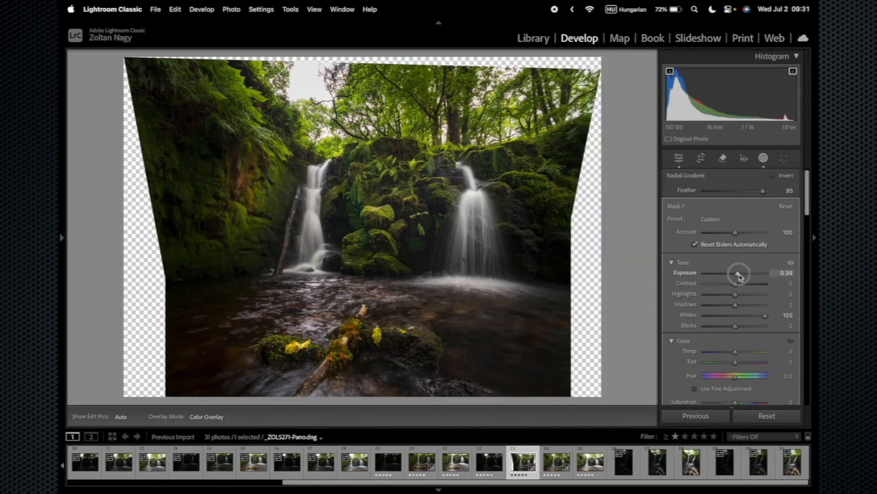
{"action": "left_click_drag", "start_coordinate": [740, 276], "coordinate": [740, 276]}
{"action": "left_click_drag", "start_coordinate": [735, 351], "coordinate": [748, 356]}
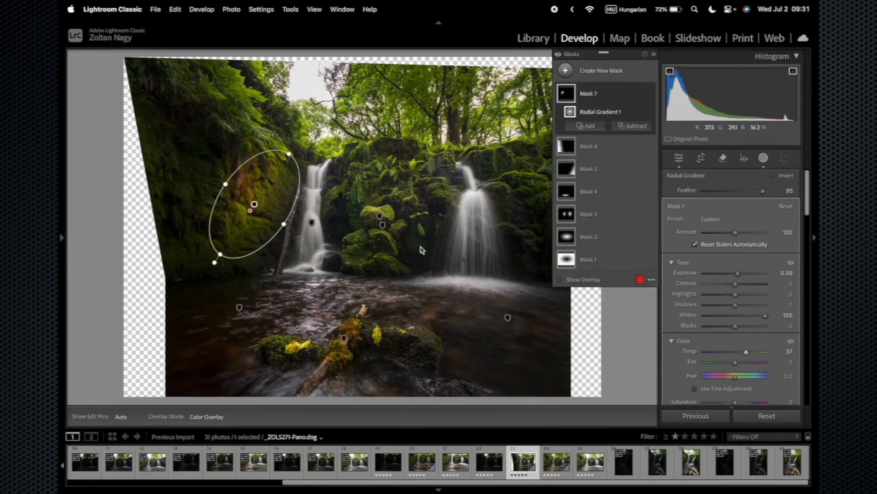
Step: Try the large central radial mask's Temp at 9 and reset it
{"action": "left_click", "coordinate": [382, 225]}
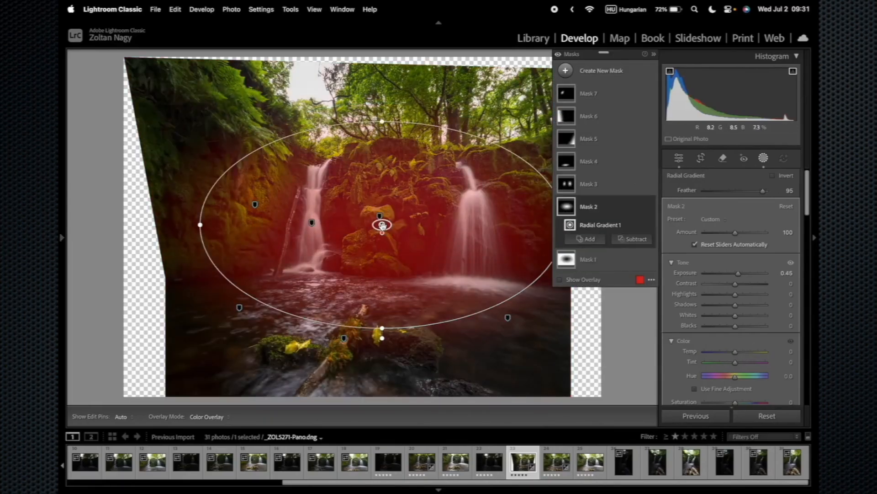
{"action": "left_click_drag", "start_coordinate": [736, 353], "coordinate": [739, 356]}
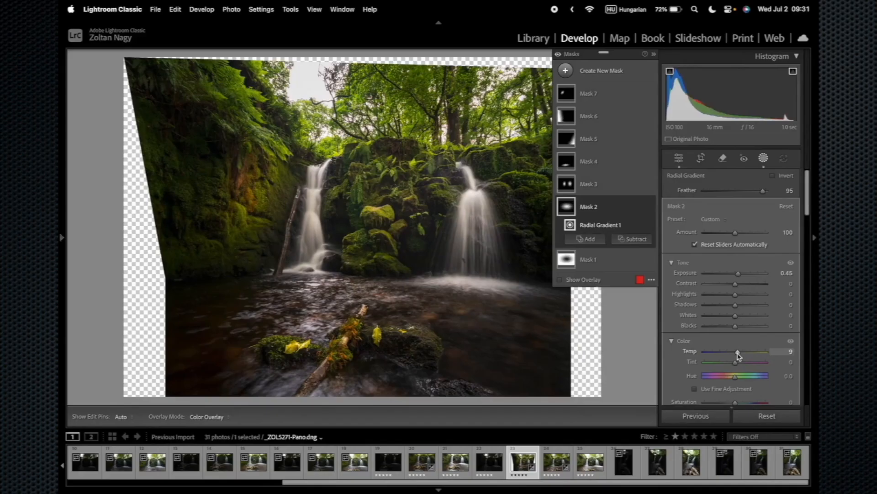
{"action": "double_click", "coordinate": [739, 355]}
Step: Create a new landscape mask that selects the Natural Ground
{"action": "left_click", "coordinate": [569, 71]}
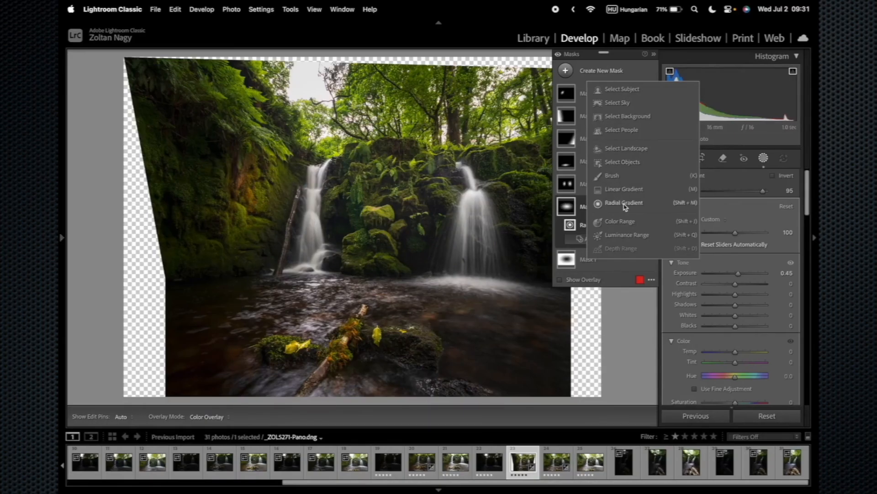
{"action": "left_click", "coordinate": [618, 149]}
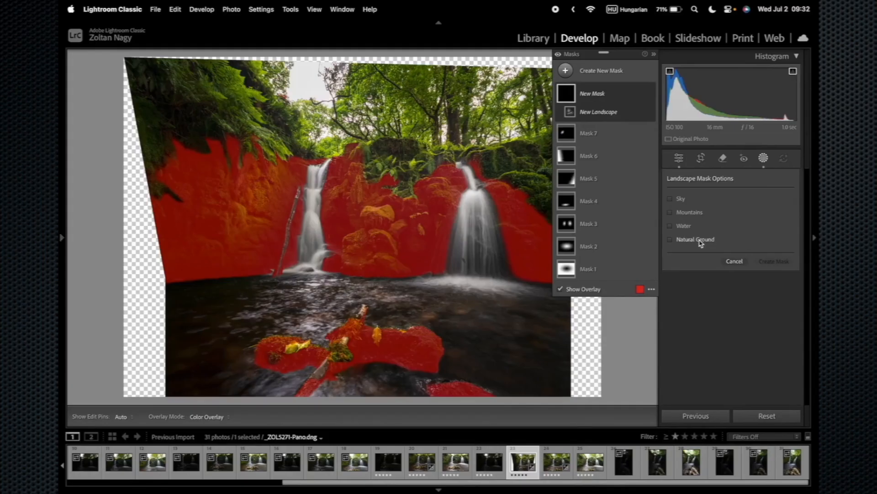
{"action": "left_click", "coordinate": [700, 242]}
{"action": "left_click", "coordinate": [771, 264]}
Step: Set the Natural Ground mask's Temp to 6 and Tint to -2, checking the moss up close, and leave masking
{"action": "mouse_move", "coordinate": [736, 339]}
{"action": "left_mouse_down"}
{"action": "mouse_move", "coordinate": [747, 339]}
{"action": "mouse_move", "coordinate": [732, 348]}
{"action": "left_mouse_up"}
{"action": "key", "text": "z"}
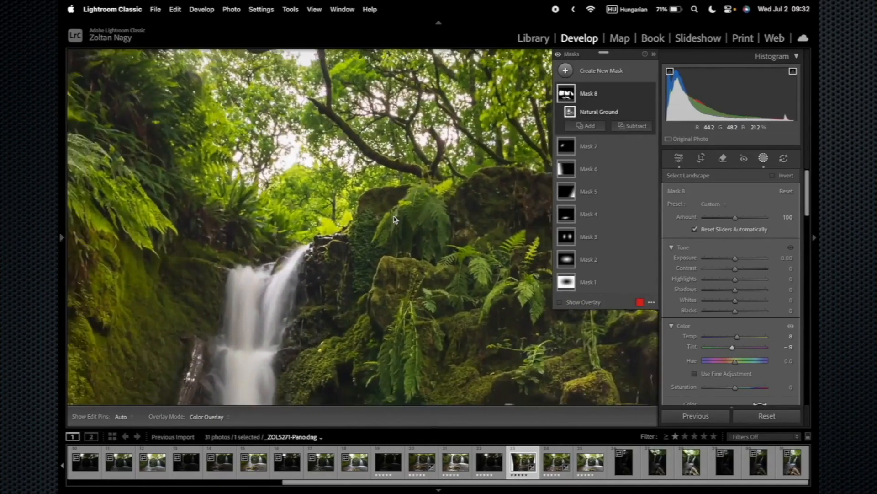
{"action": "scroll", "coordinate": [395, 220], "scroll_direction": "down", "scroll_amount": 5}
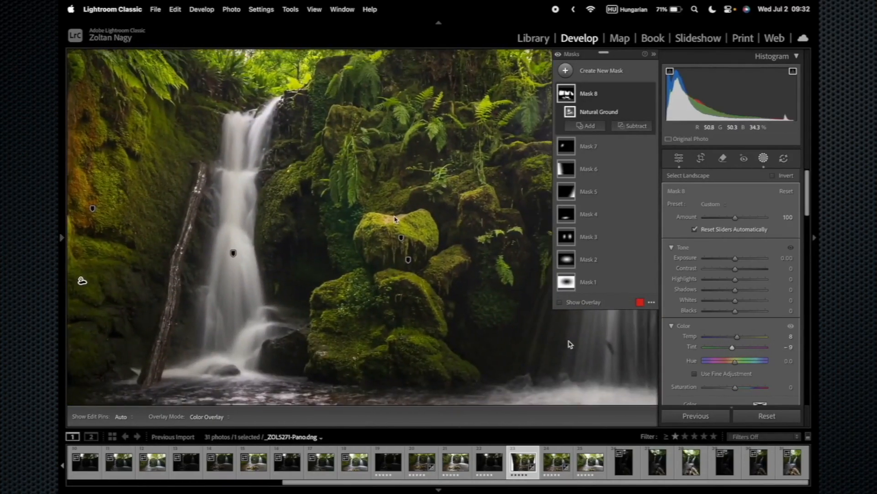
{"action": "mouse_move", "coordinate": [732, 348]}
{"action": "left_mouse_down"}
{"action": "mouse_move", "coordinate": [738, 337]}
{"action": "mouse_move", "coordinate": [735, 349]}
{"action": "left_mouse_up"}
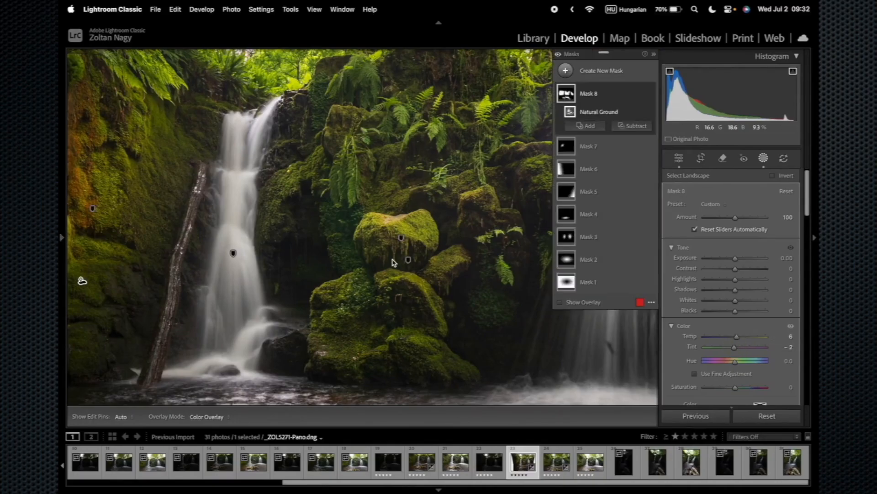
{"action": "left_click", "coordinate": [764, 158]}
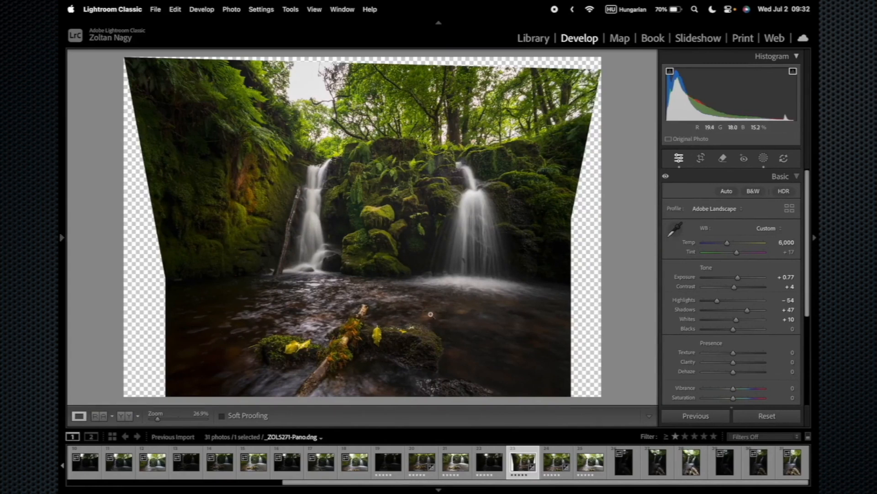
Step: Create a new landscape mask that selects the Water
{"action": "left_click", "coordinate": [763, 160]}
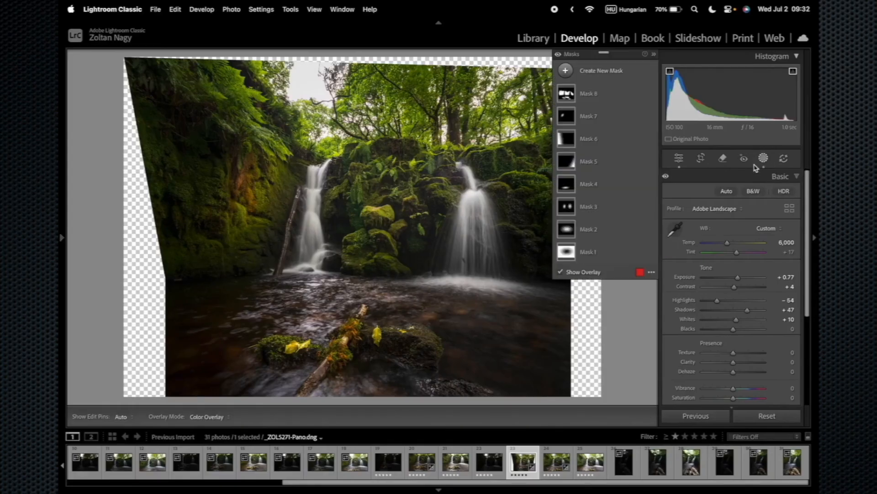
{"action": "left_click", "coordinate": [566, 71]}
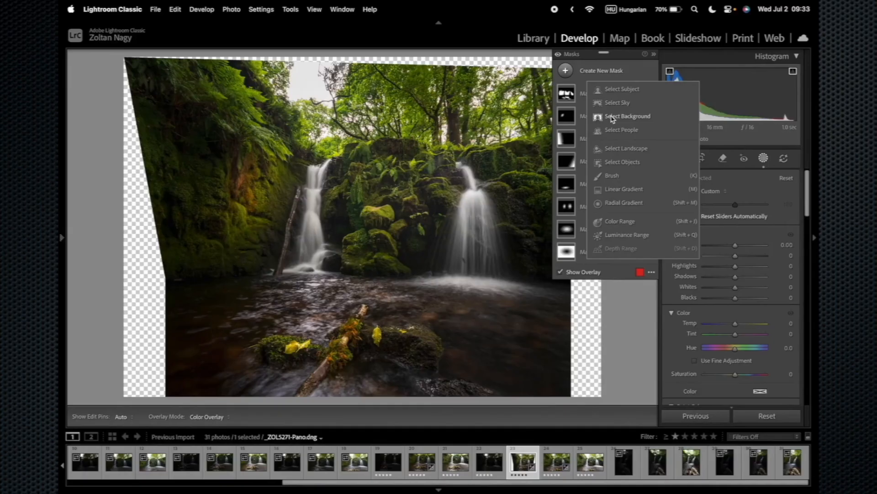
{"action": "left_click", "coordinate": [614, 148]}
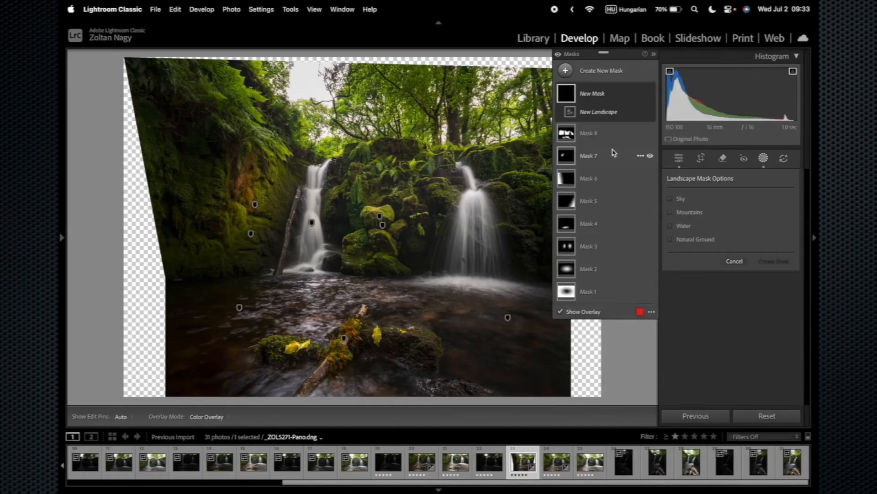
{"action": "left_click", "coordinate": [678, 227]}
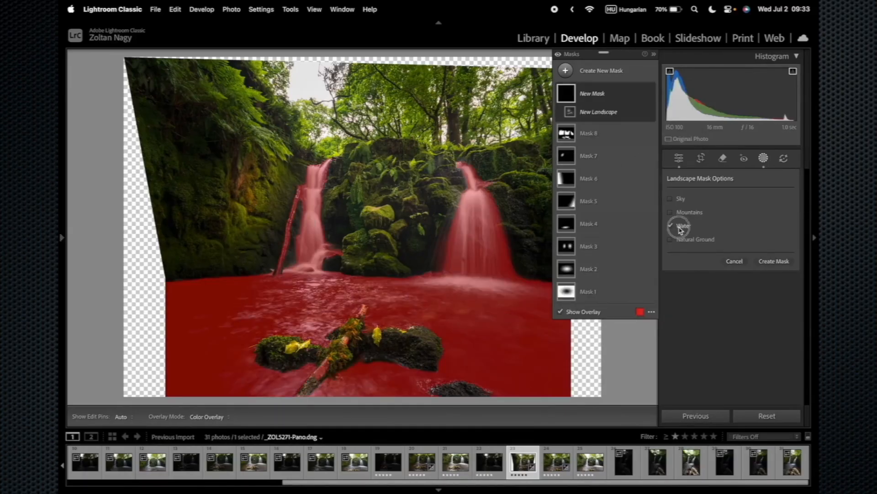
{"action": "left_click", "coordinate": [774, 264]}
Step: Subtract two linear gradients from the water mask, one fading up from the foreground and one removing the waterfalls above the pool
{"action": "left_click", "coordinate": [626, 127]}
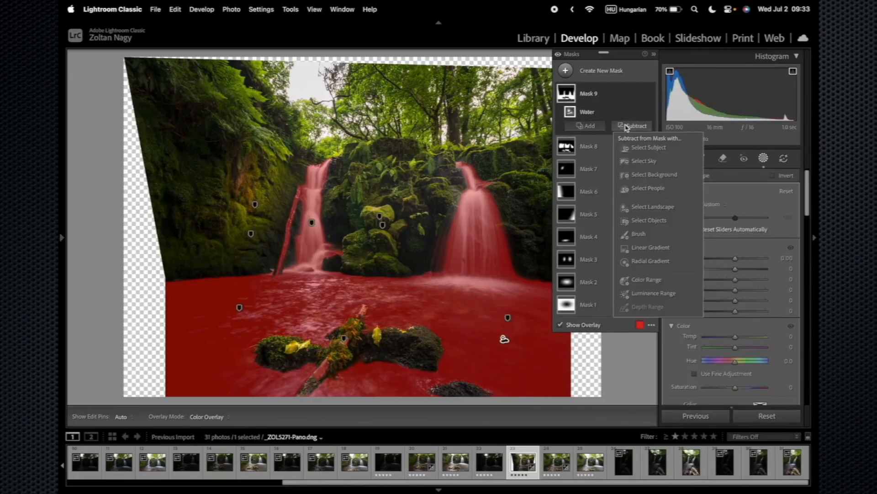
{"action": "left_click", "coordinate": [647, 247]}
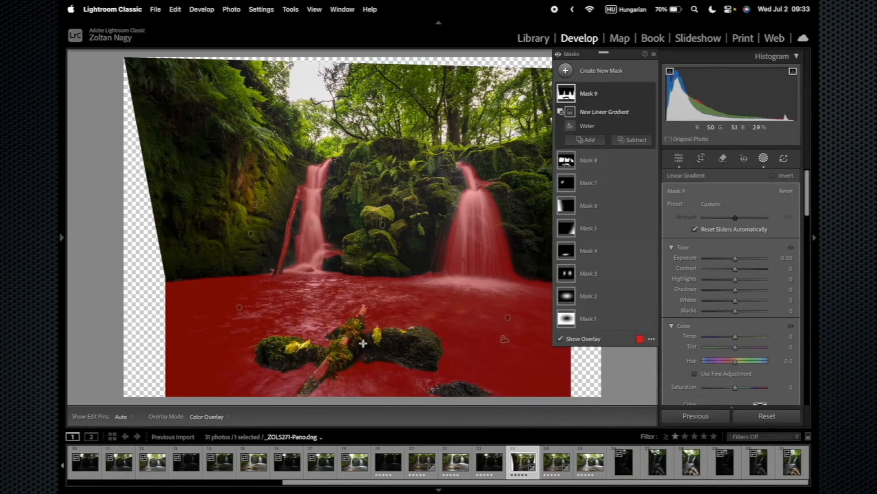
{"action": "left_click_drag", "start_coordinate": [354, 358], "coordinate": [355, 277]}
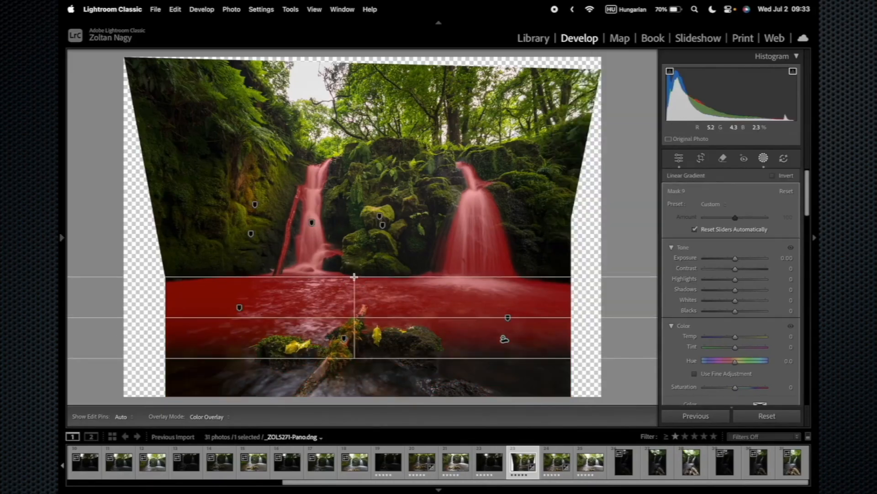
{"action": "left_click", "coordinate": [633, 139]}
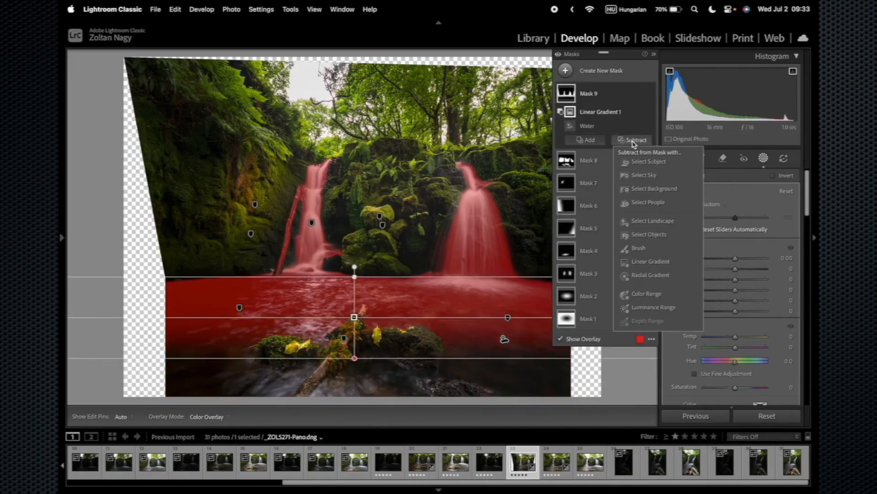
{"action": "left_click", "coordinate": [646, 261]}
{"action": "left_click_drag", "start_coordinate": [377, 255], "coordinate": [377, 296]}
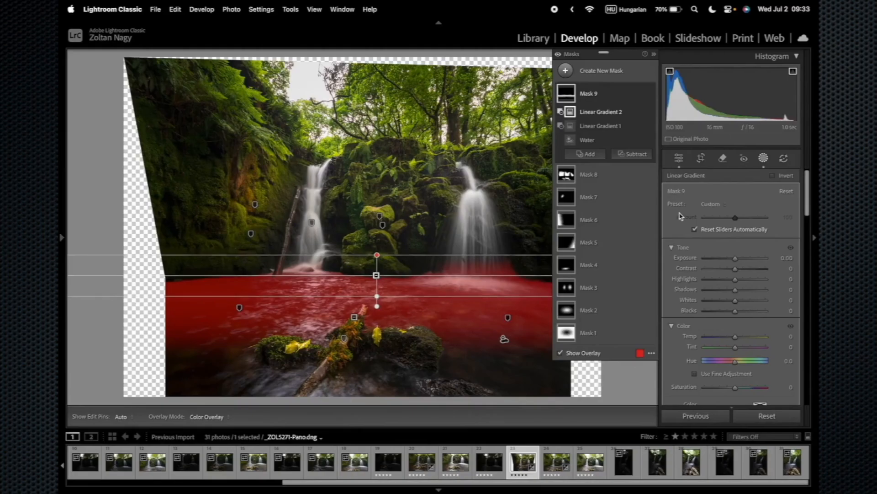
Step: Subtract a wide radial gradient around the base of the right waterfall from the water mask
{"action": "left_click", "coordinate": [627, 152]}
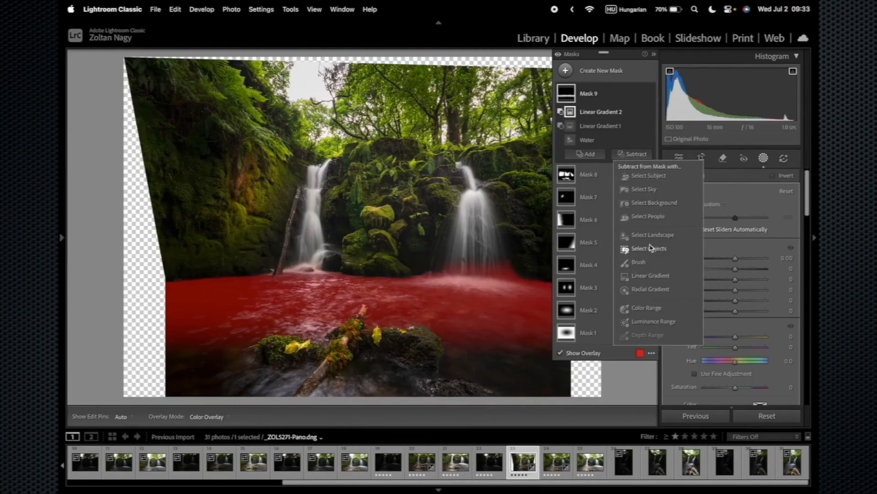
{"action": "left_click", "coordinate": [649, 290]}
{"action": "left_click_drag", "start_coordinate": [475, 278], "coordinate": [546, 309]}
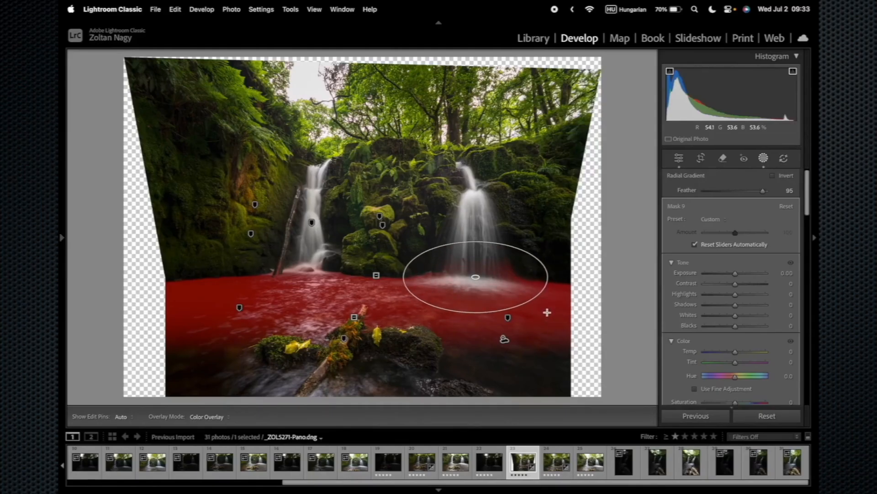
Step: Subtract a smaller radial gradient around the left waterfall's base from the water mask and set the mask's Exposure to -1.00
{"action": "left_click_drag", "start_coordinate": [480, 276], "coordinate": [478, 275]}
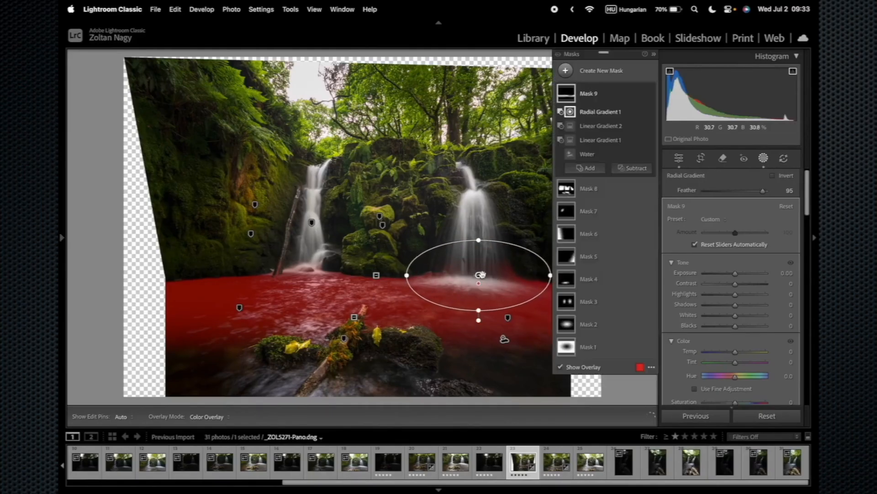
{"action": "left_click", "coordinate": [633, 176]}
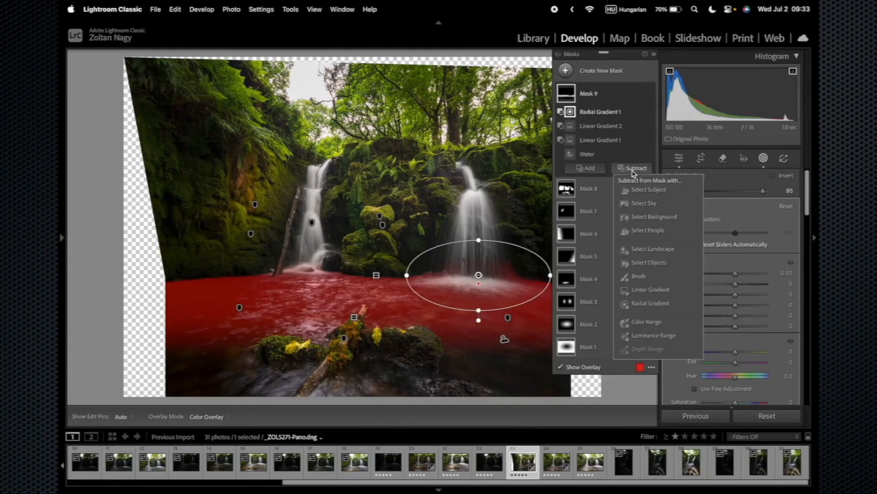
{"action": "left_click", "coordinate": [642, 298]}
{"action": "left_click_drag", "start_coordinate": [309, 263], "coordinate": [355, 285]}
{"action": "left_click_drag", "start_coordinate": [309, 263], "coordinate": [306, 266]}
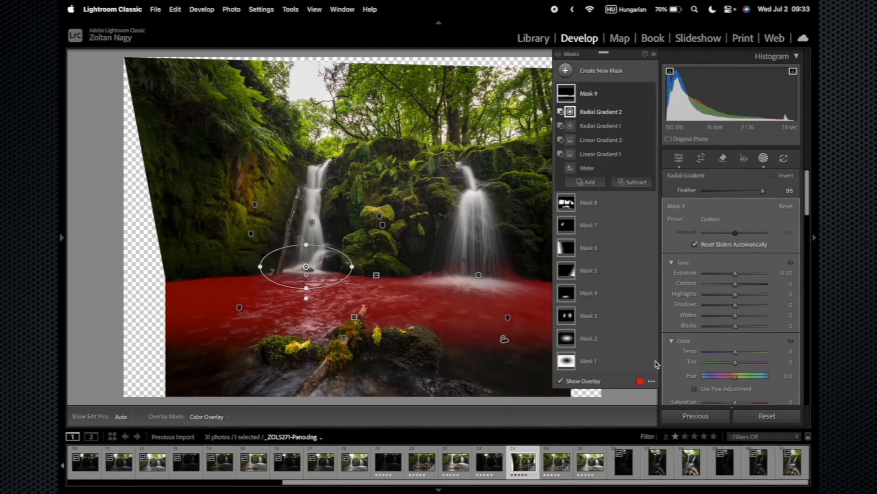
{"action": "left_click_drag", "start_coordinate": [736, 276], "coordinate": [729, 277]}
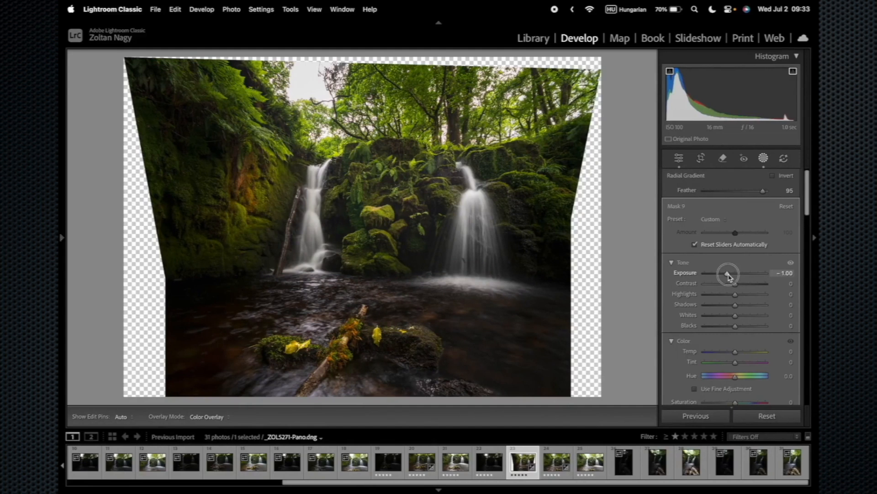
{"action": "left_click_drag", "start_coordinate": [729, 275], "coordinate": [728, 276]}
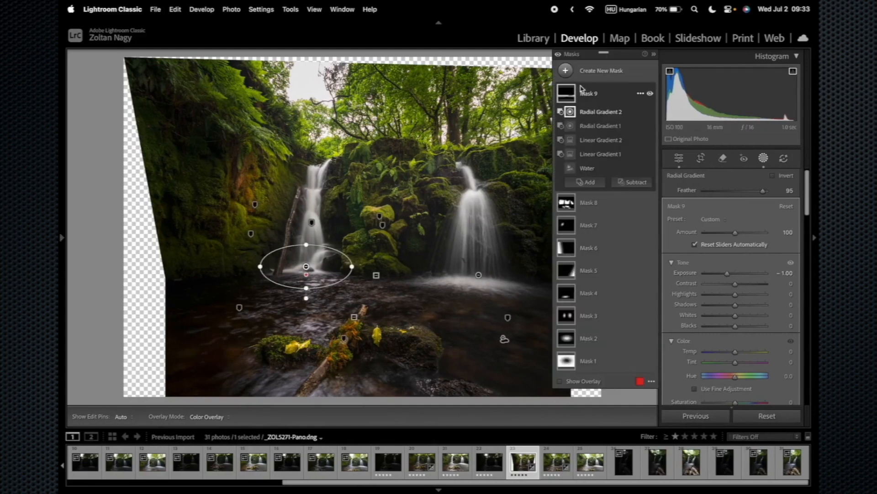
Step: Add a wide radial gradient mask centred on the photo's bottom edge and lower its Exposure to darken the foreground
{"action": "left_click", "coordinate": [567, 72]}
{"action": "left_click", "coordinate": [615, 202]}
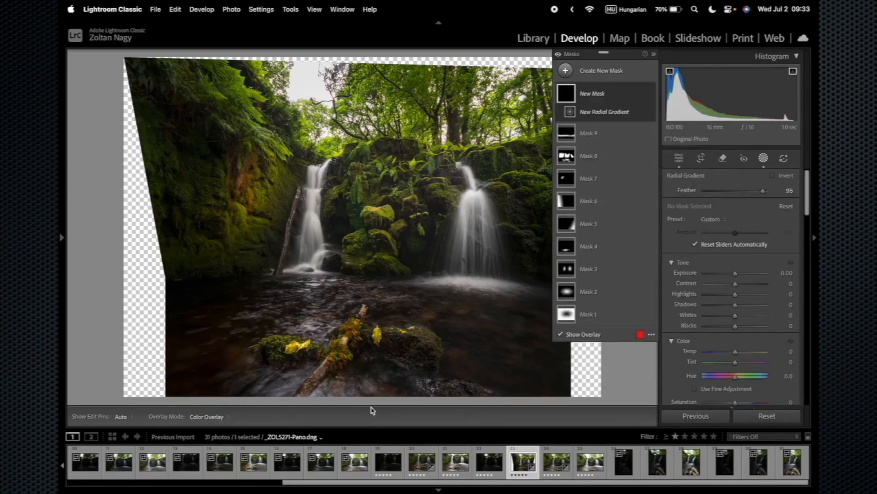
{"action": "left_click_drag", "start_coordinate": [346, 394], "coordinate": [522, 435]}
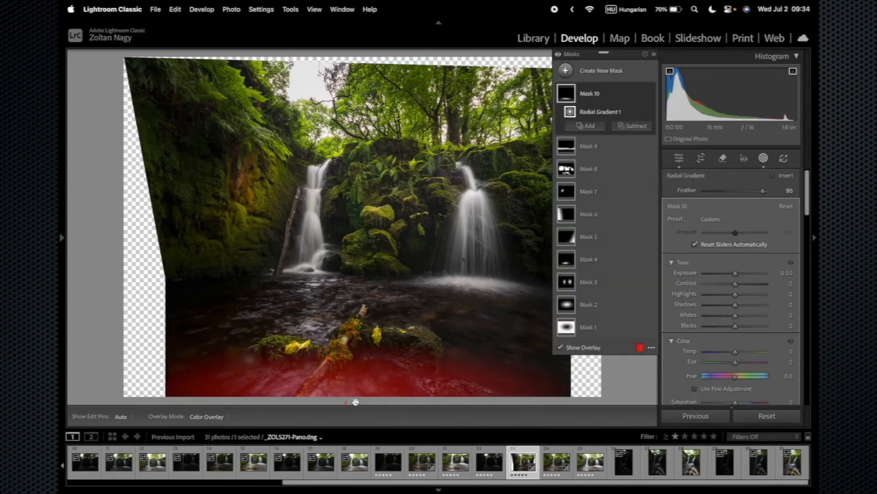
{"action": "left_click_drag", "start_coordinate": [349, 395], "coordinate": [370, 406]}
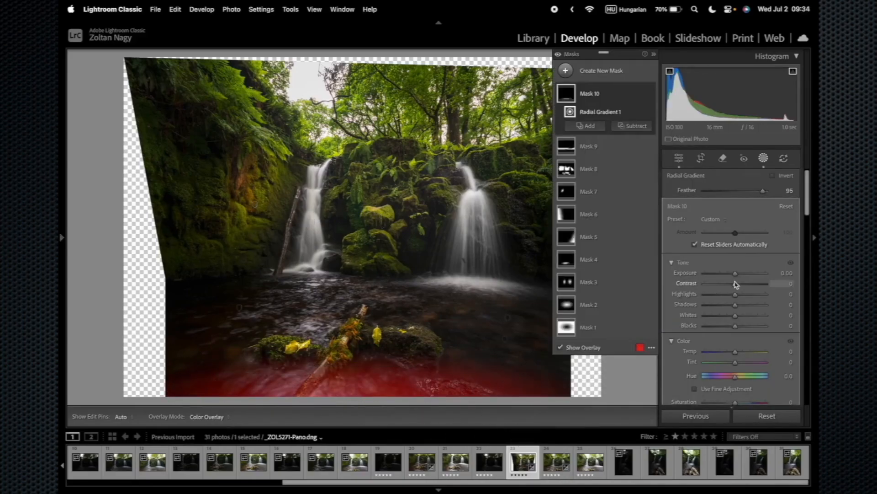
{"action": "left_click_drag", "start_coordinate": [736, 273], "coordinate": [729, 274]}
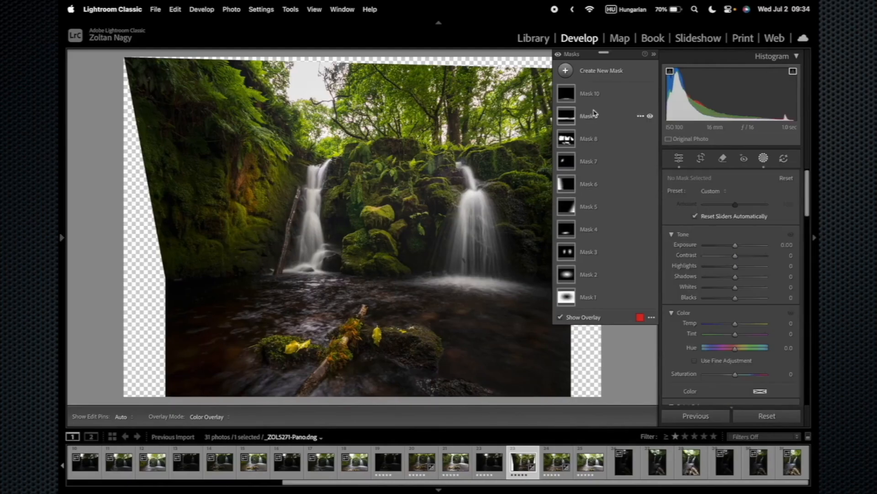
Step: Add a linear gradient mask fading down over the treetops to the waterfalls' tops, with Exposure -0.34 and Temp 26
{"action": "left_click", "coordinate": [566, 71]}
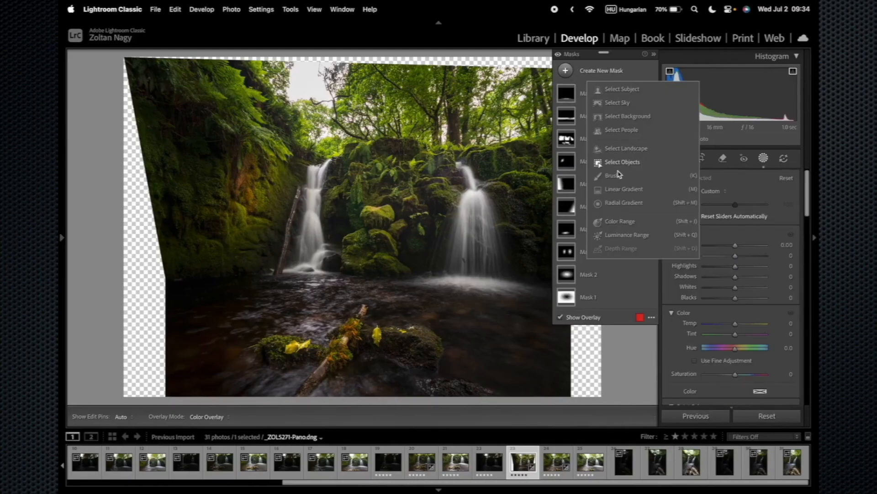
{"action": "left_click", "coordinate": [621, 189]}
{"action": "left_click_drag", "start_coordinate": [401, 87], "coordinate": [392, 163]}
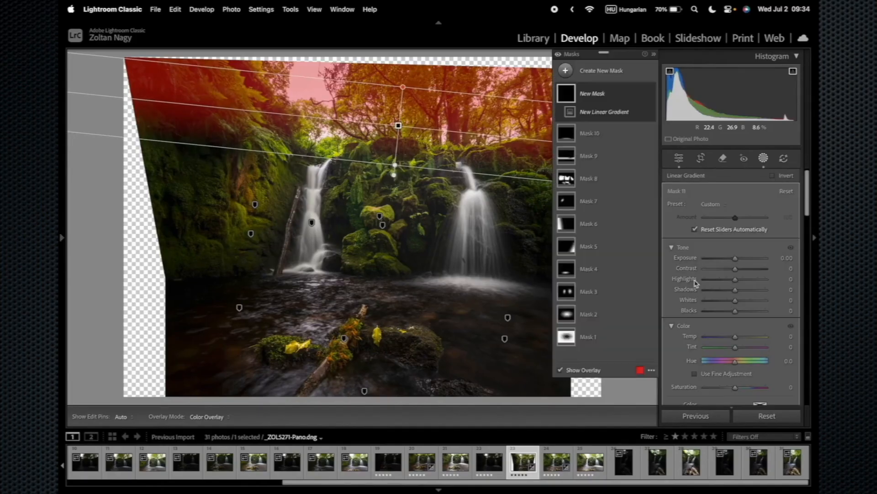
{"action": "left_click_drag", "start_coordinate": [736, 262], "coordinate": [732, 263]}
{"action": "left_click_drag", "start_coordinate": [735, 338], "coordinate": [743, 341]}
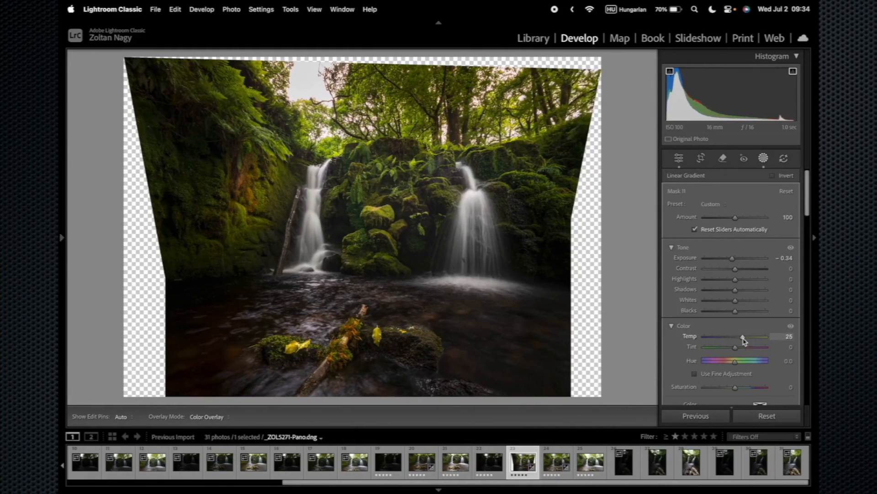
{"action": "left_click_drag", "start_coordinate": [744, 341], "coordinate": [744, 341]}
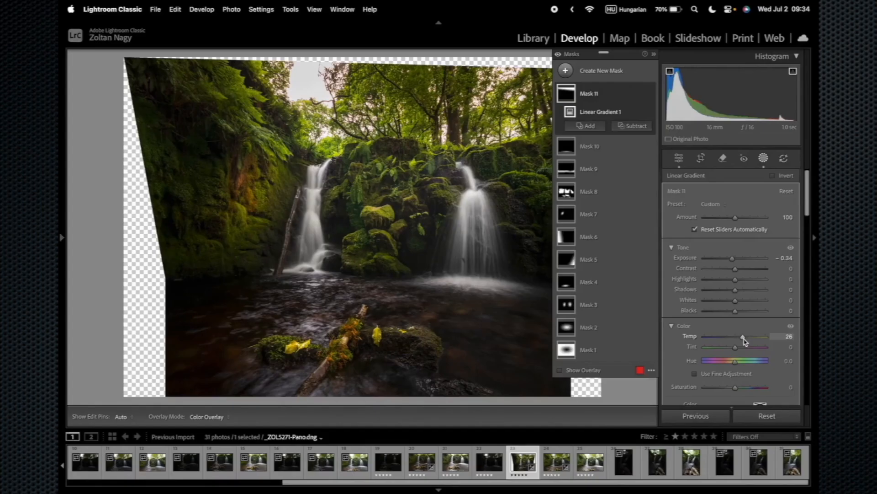
Step: Leave masking and set the whole photo's Clarity to +10
{"action": "left_click", "coordinate": [679, 158]}
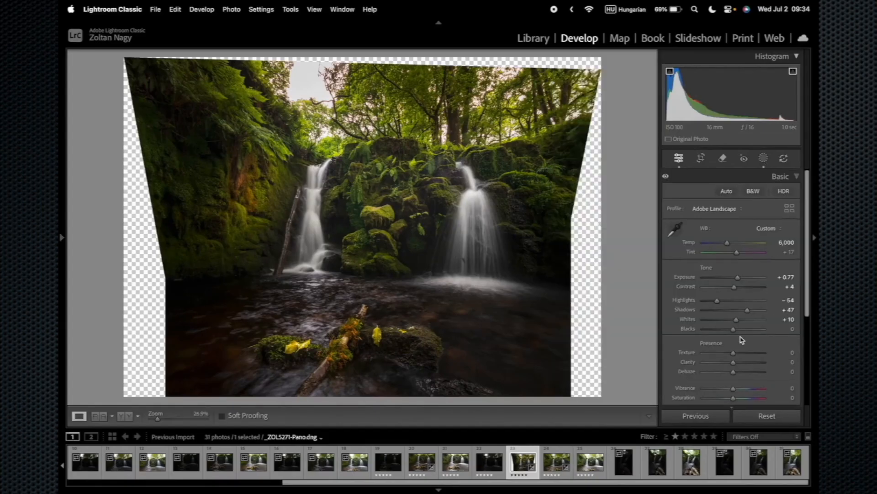
{"action": "scroll", "coordinate": [742, 340], "scroll_direction": "down", "scroll_amount": 3}
{"action": "left_click_drag", "start_coordinate": [734, 321], "coordinate": [738, 324]}
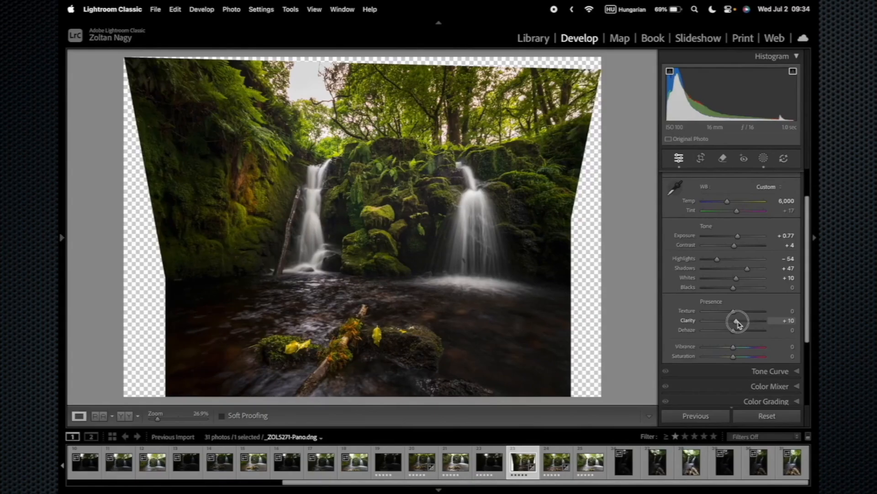
{"action": "left_click_drag", "start_coordinate": [738, 324], "coordinate": [738, 324]}
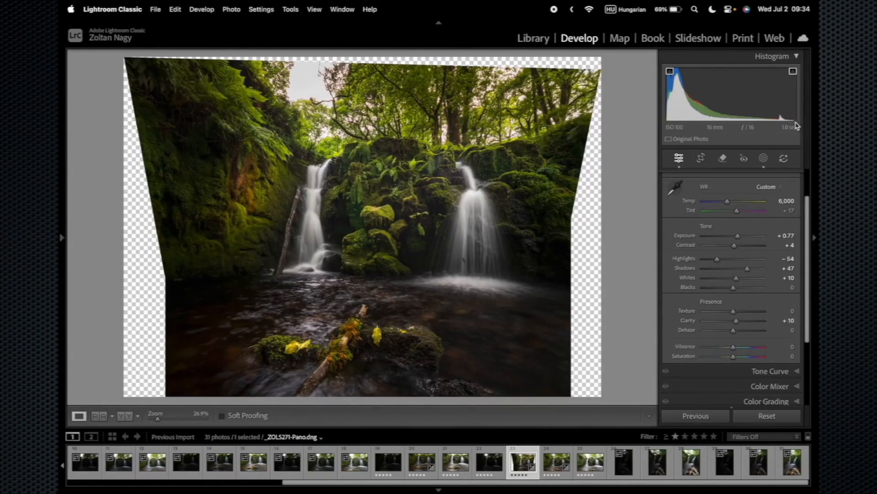
Step: Move the tone curve's white point to Input 245, Output 255
{"action": "scroll", "coordinate": [740, 319], "scroll_direction": "down", "scroll_amount": 3}
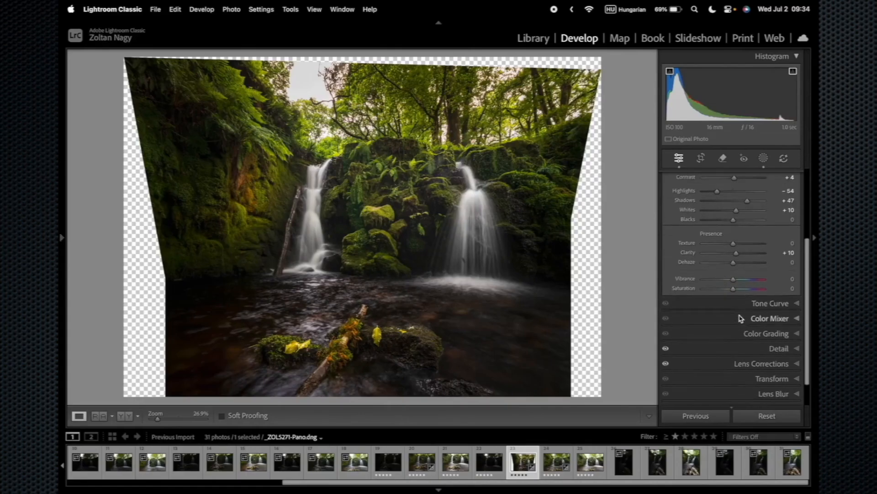
{"action": "left_click", "coordinate": [753, 298]}
{"action": "left_click_drag", "start_coordinate": [784, 218], "coordinate": [746, 218]}
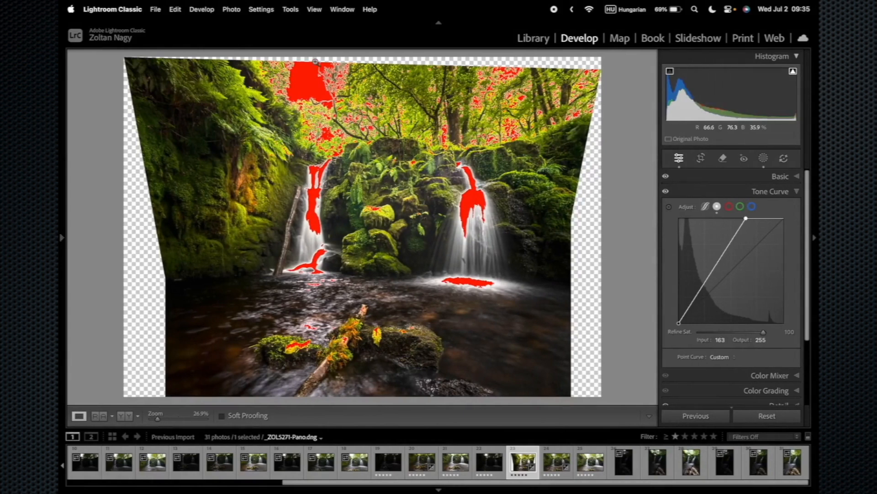
{"action": "left_click_drag", "start_coordinate": [746, 220], "coordinate": [779, 219]}
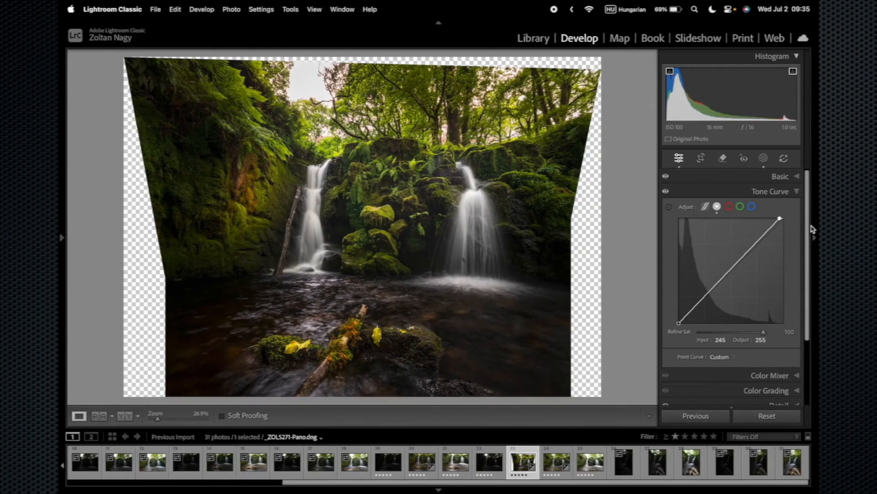
Step: Open the edited panorama in Adobe Photoshop 2025
{"action": "left_click", "coordinate": [764, 157]}
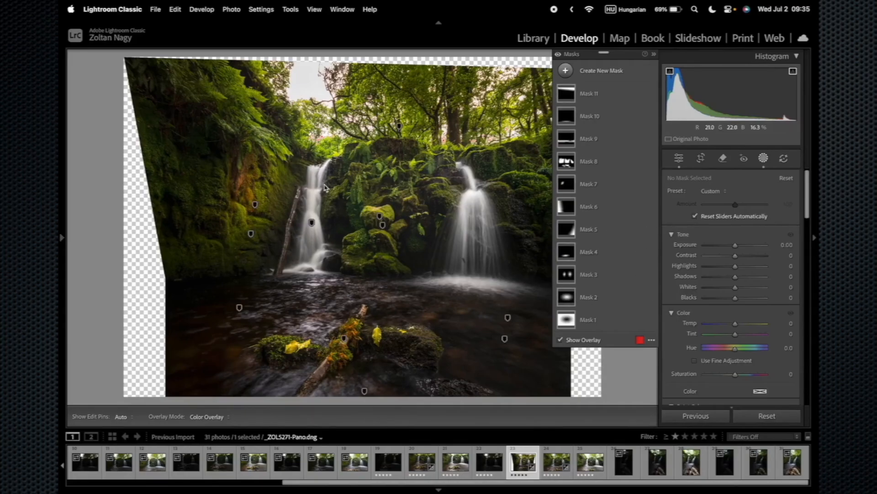
{"action": "mouse_move", "coordinate": [380, 231]}
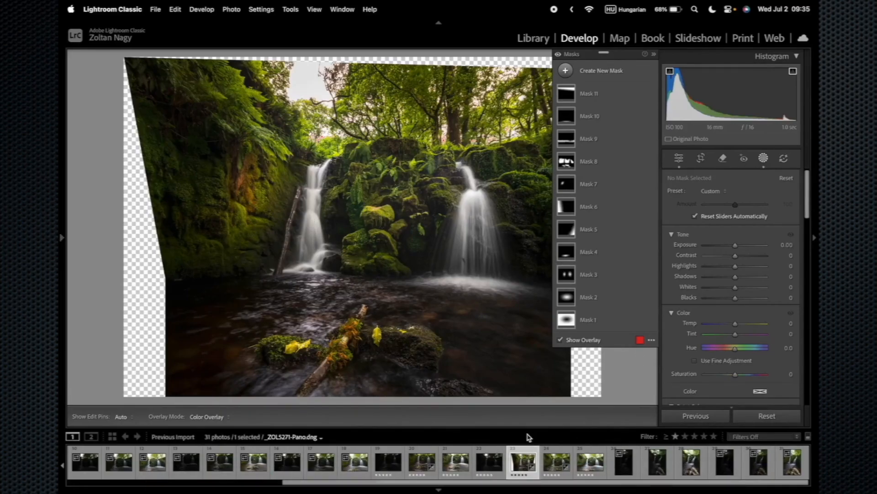
{"action": "right_click", "coordinate": [522, 461]}
{"action": "mouse_move", "coordinate": [568, 225]}
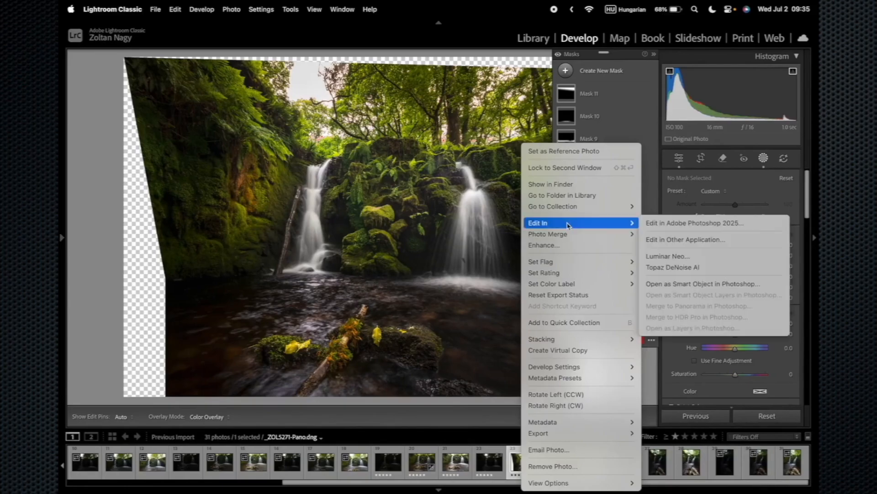
{"action": "left_click", "coordinate": [672, 223]}
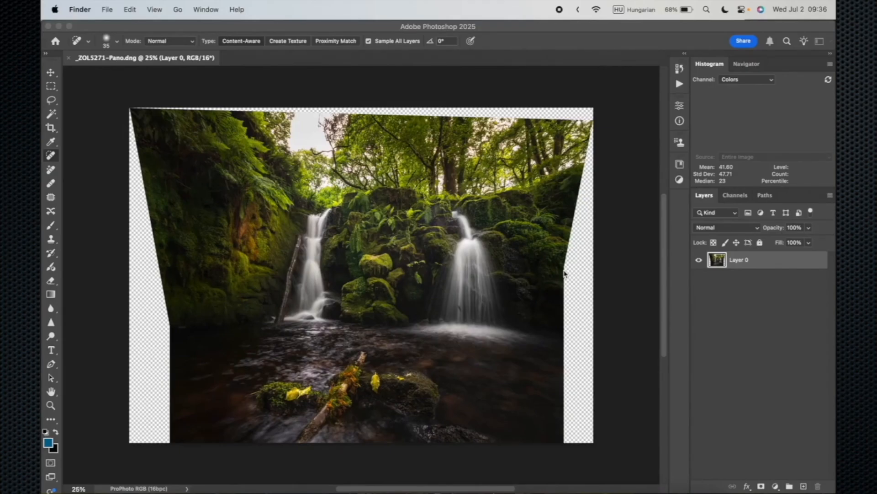
Step: Select the full-width upper part of the image with the Rectangular Marquee, down to where the right edge turns vertical
{"action": "left_click", "coordinate": [51, 90]}
{"action": "left_click", "coordinate": [52, 86]}
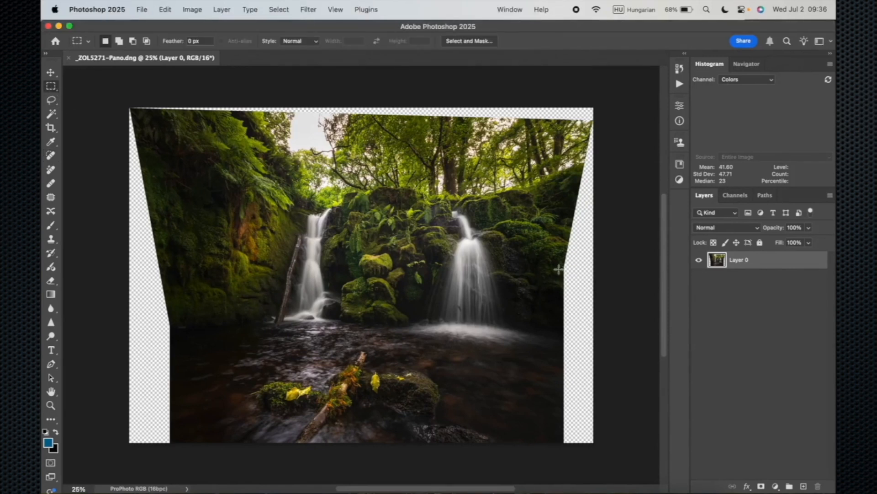
{"action": "left_click_drag", "start_coordinate": [615, 269], "coordinate": [88, 92]}
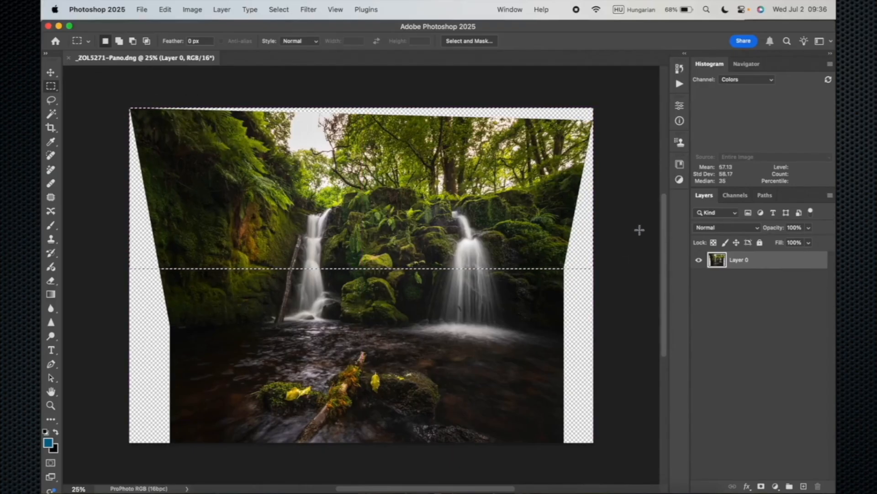
Step: Duplicate Layer 0 and rename the original layer as Edited panorama
{"action": "left_click_drag", "start_coordinate": [774, 262], "coordinate": [804, 486]}
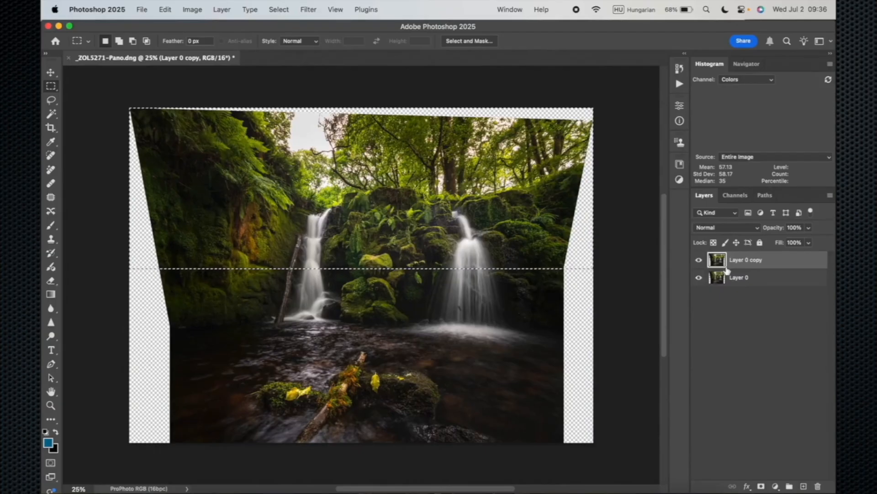
{"action": "double_click", "coordinate": [743, 278]}
{"action": "type", "text": "Edi"}
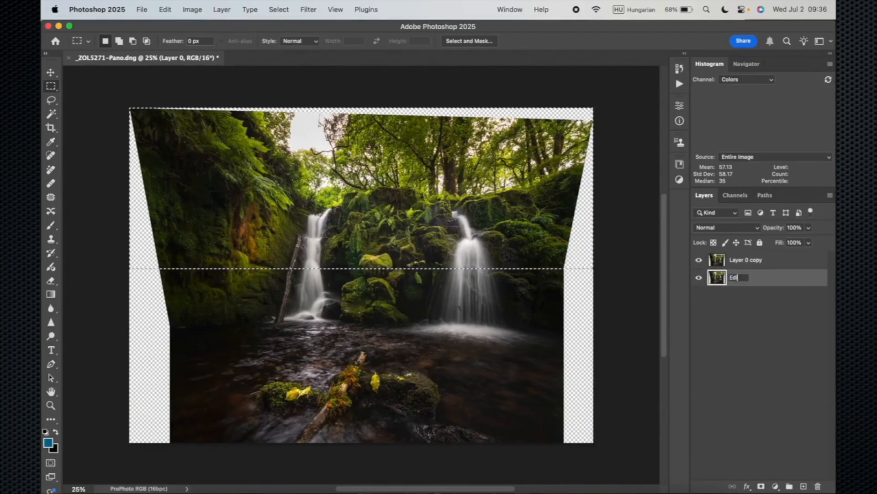
{"action": "type", "text": "ted panorama"}
{"action": "key", "text": "Return"}
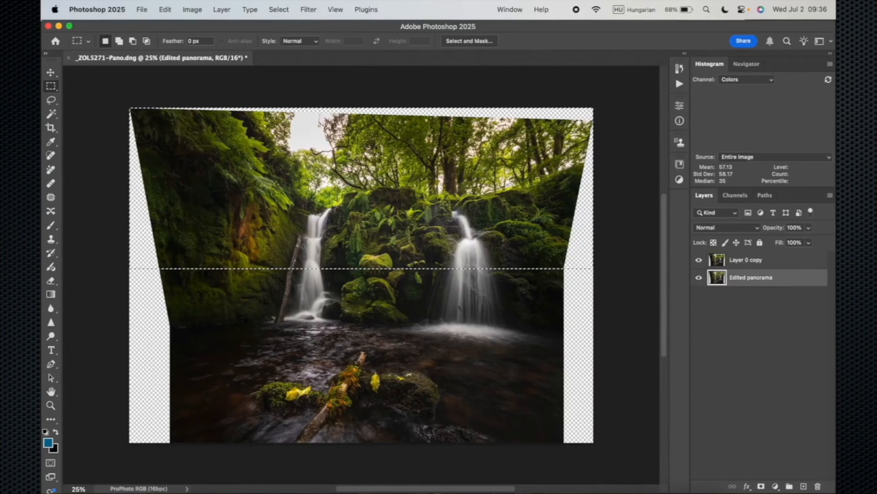
Step: Try skewing the copy's upper-right corner inward by about 10.77°, hide the Edited panorama layer, and undo the skew
{"action": "left_click", "coordinate": [757, 261]}
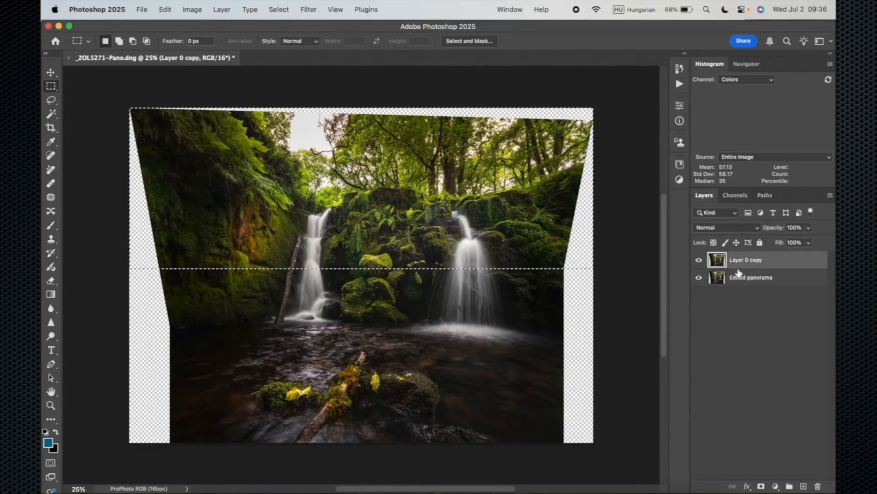
{"action": "key", "text": "super+t"}
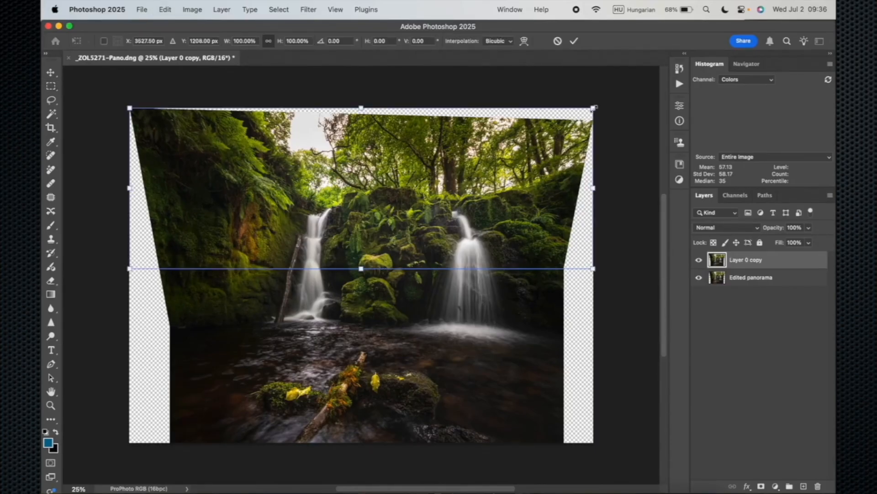
{"action": "left_click_drag", "start_coordinate": [594, 110], "coordinate": [561, 110]}
{"action": "left_click", "coordinate": [700, 279]}
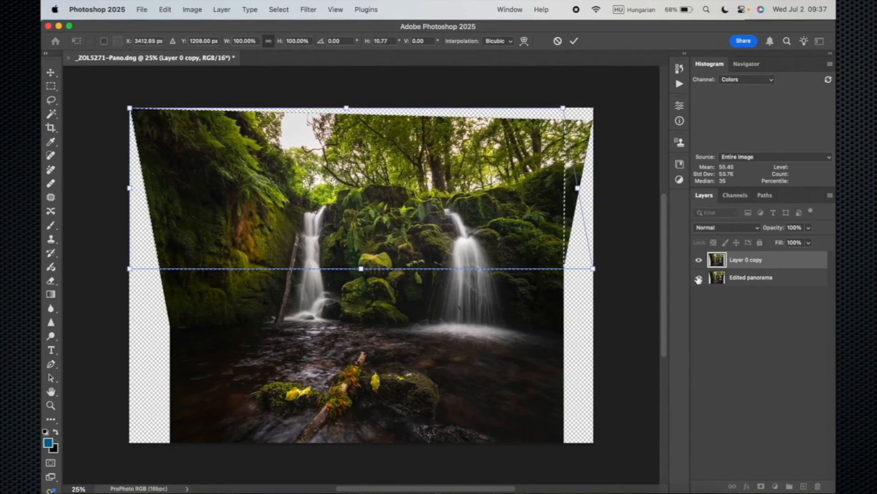
{"action": "key", "text": "Return"}
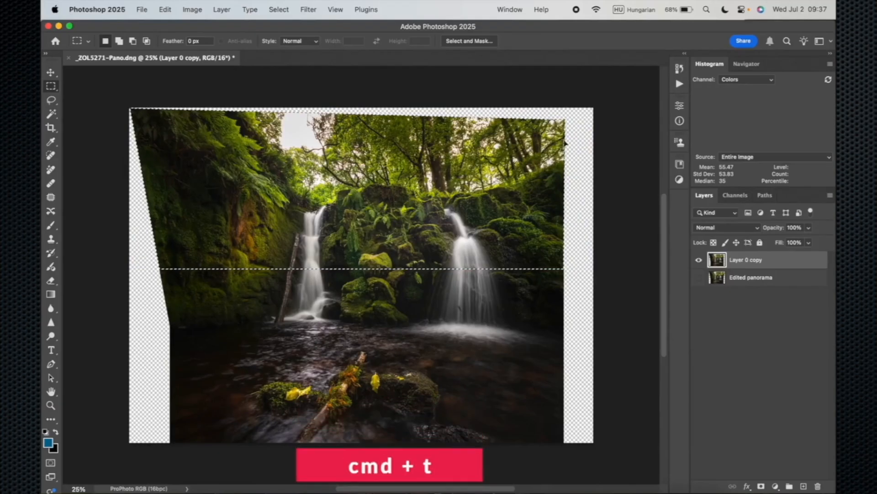
{"action": "key", "text": "super+z"}
Step: Transform the selected upper part of Layer 0 copy, skewing its upper-right corner inward by about 10.63° to straighten the right edge
{"action": "key", "text": "super+t"}
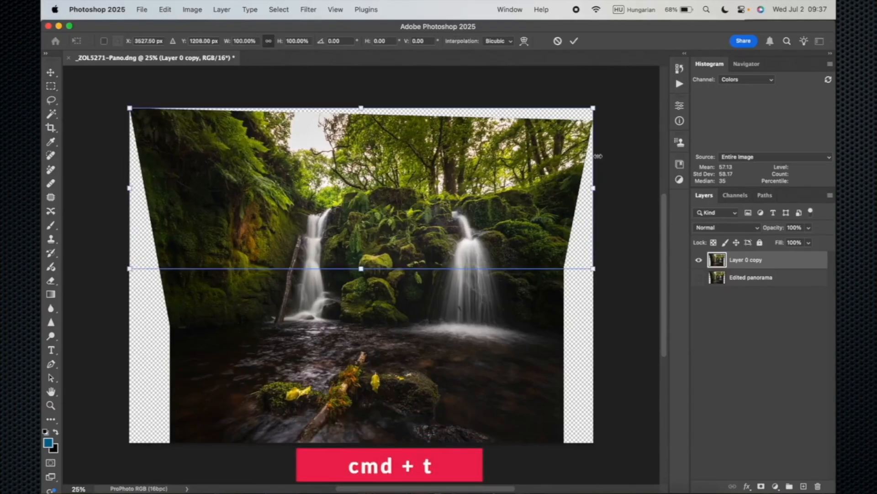
{"action": "left_click_drag", "start_coordinate": [594, 107], "coordinate": [563, 108]}
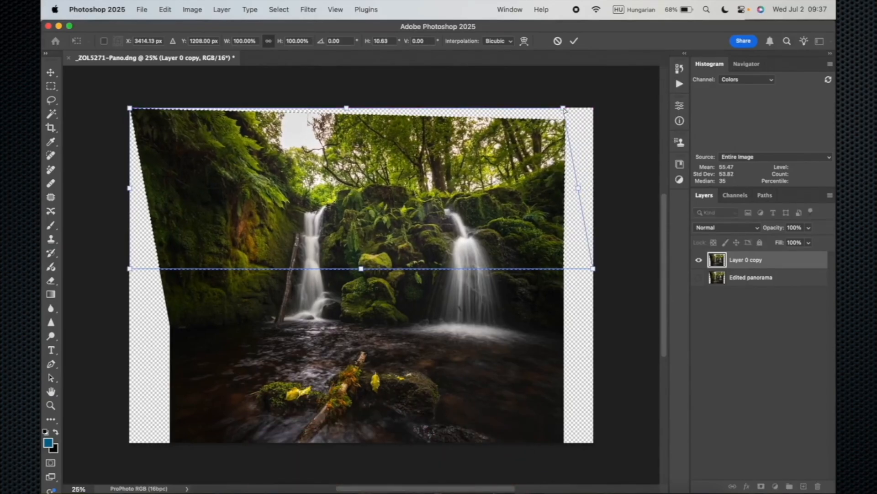
{"action": "key", "text": "Return"}
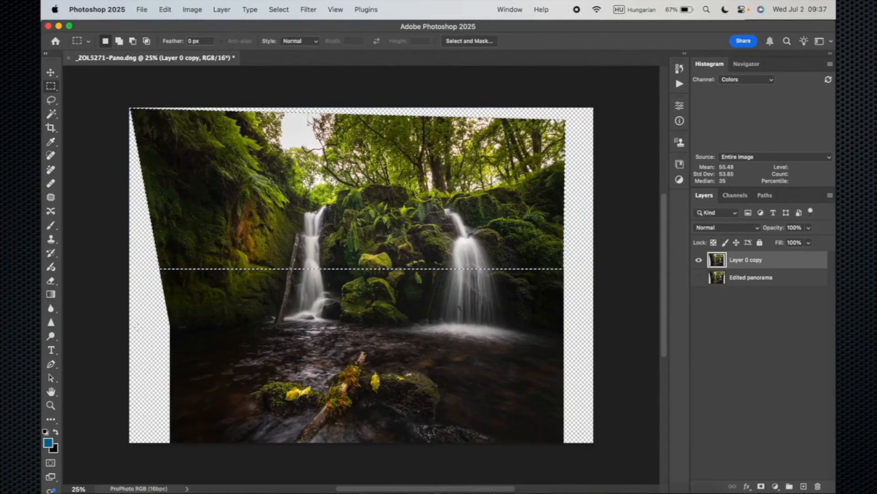
Step: Select the upper part of Layer 0 copy down to the left edge's bend and skew its upper-left corner inward by about 9.92°
{"action": "left_click_drag", "start_coordinate": [116, 323], "coordinate": [618, 82]}
{"action": "key", "text": "super+t"}
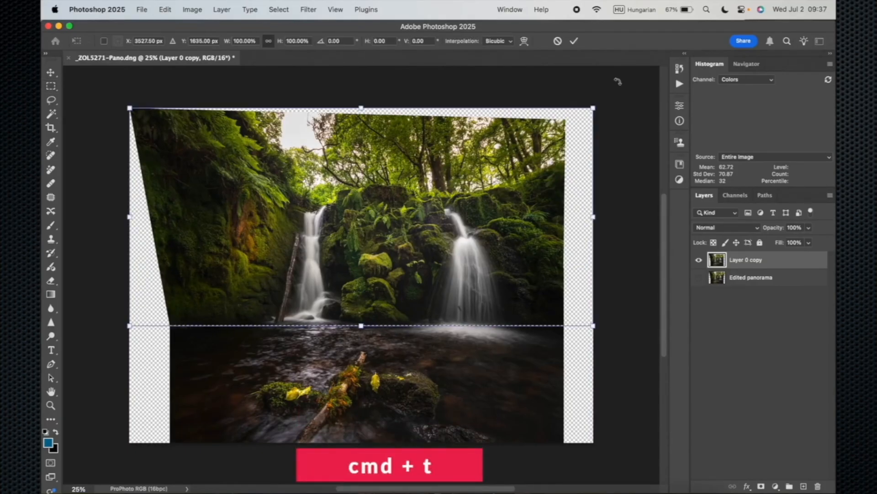
{"action": "left_click_drag", "start_coordinate": [136, 109], "coordinate": [167, 107]}
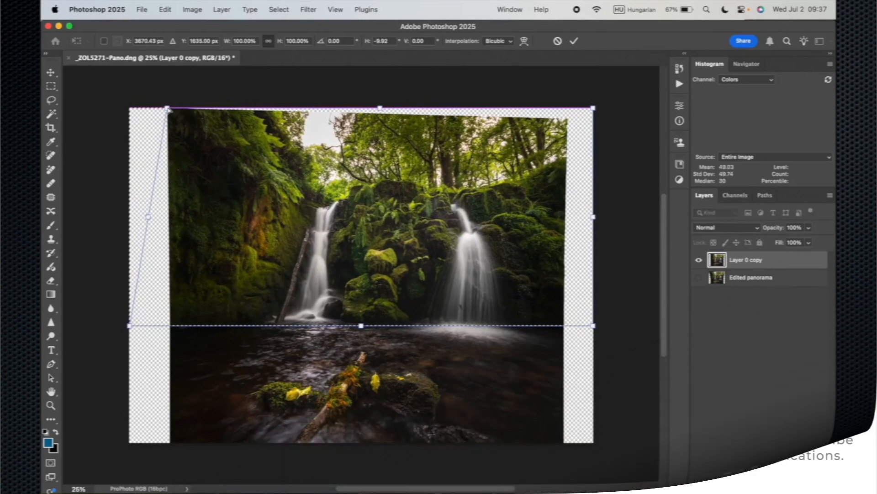
{"action": "key", "text": "Return"}
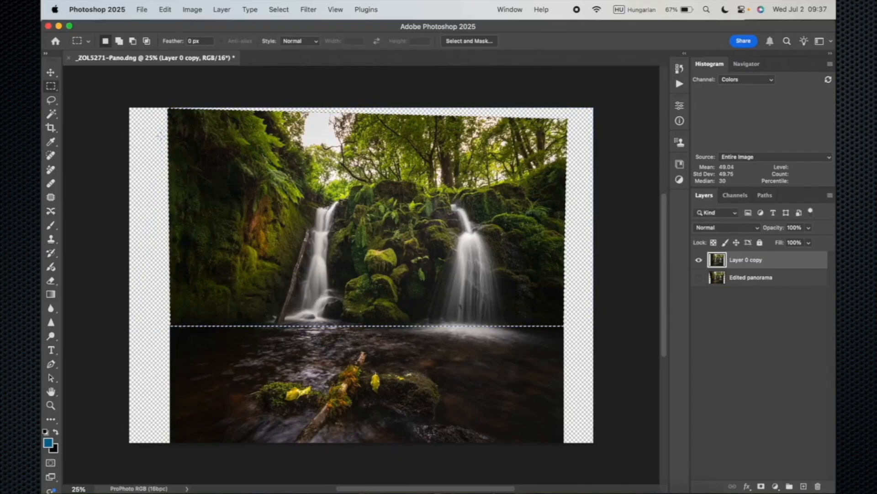
Step: Crop the whole image at the top, left and right to cut off the transparent borders around the straightened panorama
{"action": "left_click", "coordinate": [51, 129]}
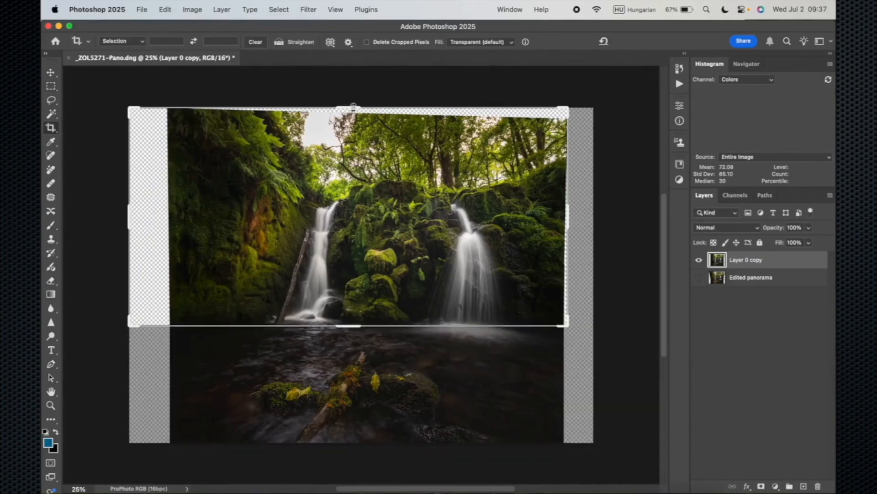
{"action": "key", "text": "Escape"}
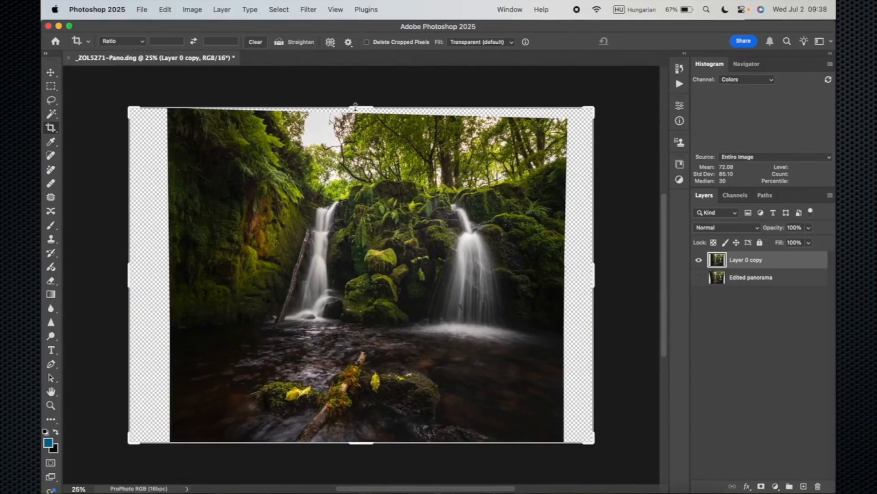
{"action": "left_click_drag", "start_coordinate": [359, 109], "coordinate": [361, 112]}
{"action": "left_click_drag", "start_coordinate": [133, 278], "coordinate": [151, 276]}
{"action": "left_click_drag", "start_coordinate": [573, 274], "coordinate": [556, 275]}
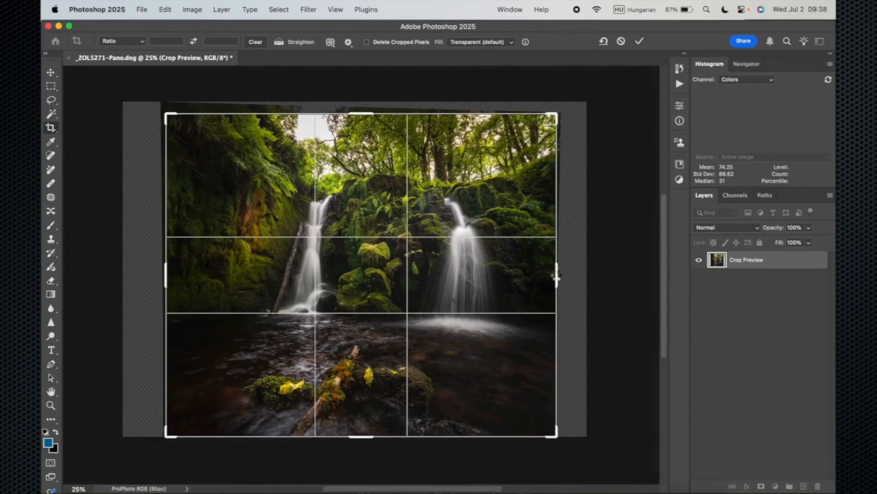
{"action": "key", "text": "Return"}
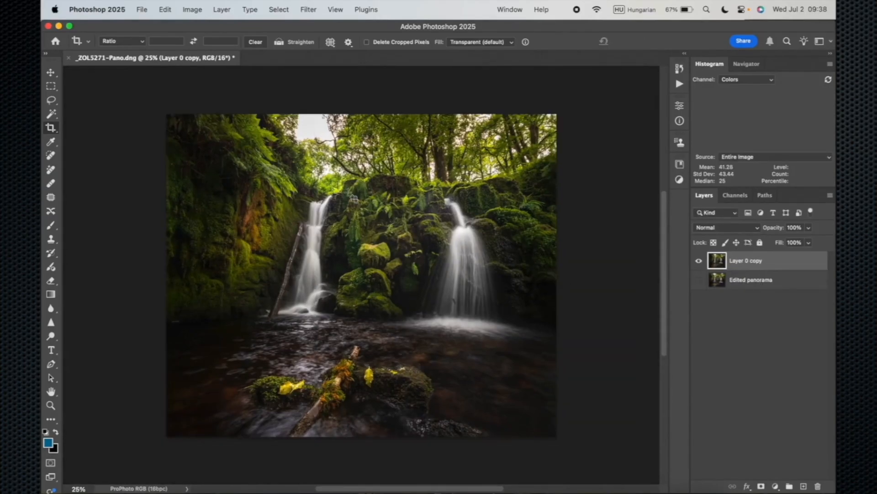
Step: Try cropping the top of the image further, past the bright sky gap, to a height of about 4433 px
{"action": "scroll", "coordinate": [369, 155], "scroll_direction": "up", "scroll_amount": 5}
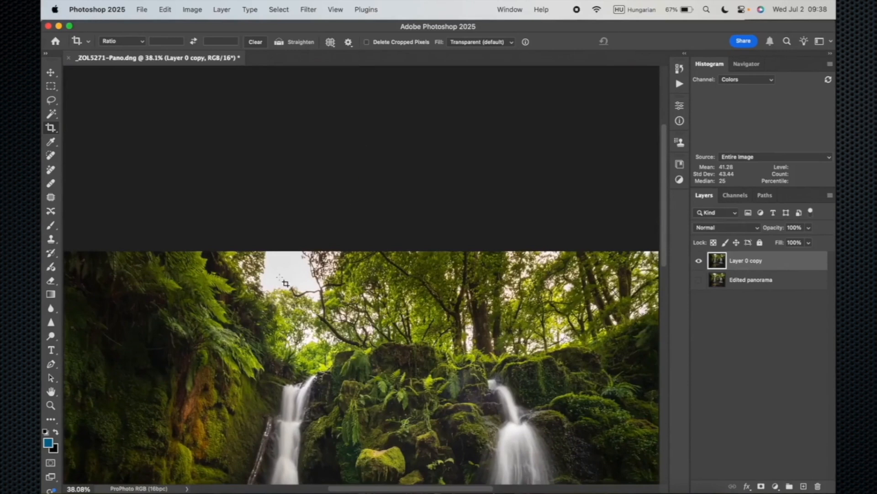
{"action": "scroll", "coordinate": [286, 283], "scroll_direction": "down", "scroll_amount": 3}
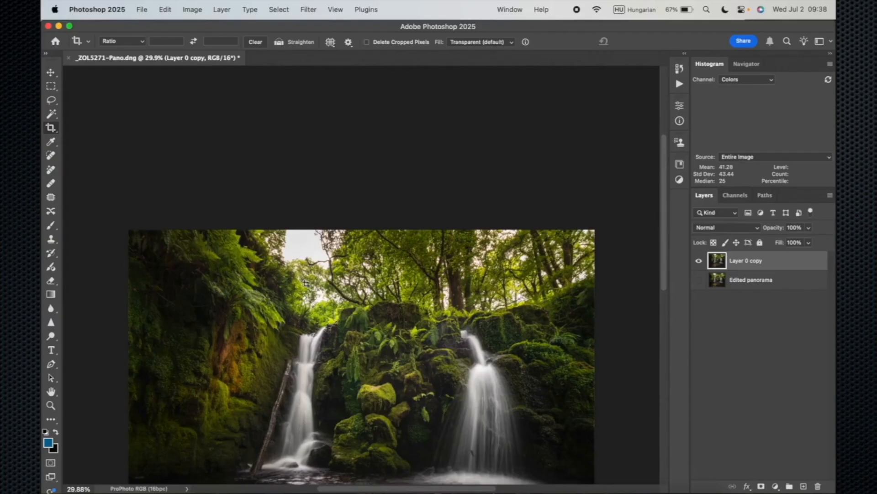
{"action": "scroll", "coordinate": [306, 283], "scroll_direction": "down", "scroll_amount": 2}
{"action": "left_click", "coordinate": [337, 284]}
{"action": "left_click_drag", "start_coordinate": [365, 187], "coordinate": [366, 204]}
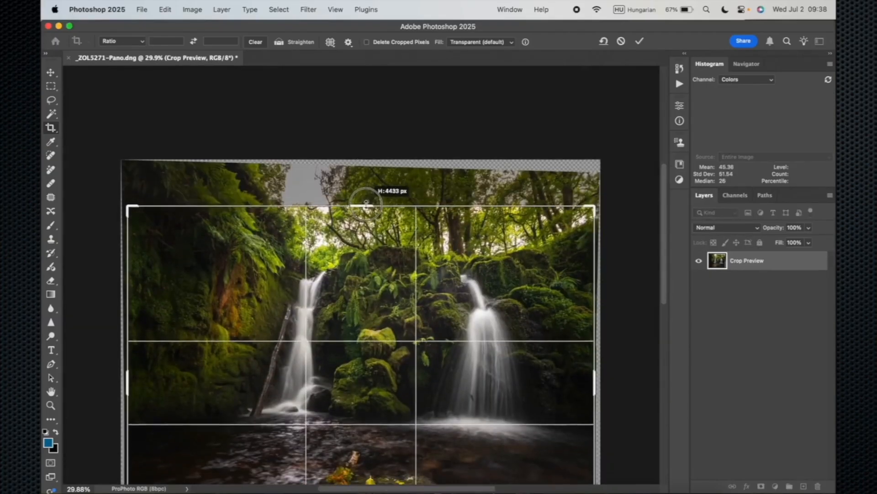
{"action": "key", "text": "Return"}
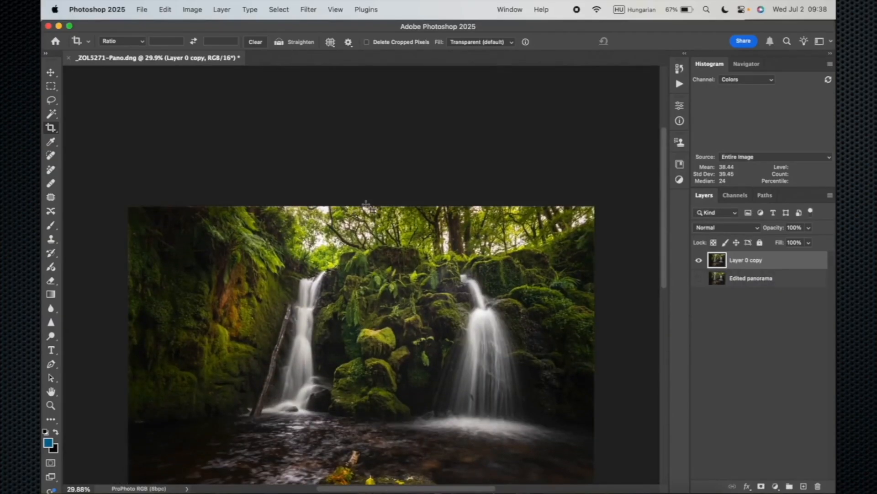
Step: Extend the crop upward again to bring back the bright sky gap and treetops, staying inside the slanted transparent edge
{"action": "scroll", "coordinate": [374, 215], "scroll_direction": "down", "scroll_amount": 2}
{"action": "left_click", "coordinate": [388, 178]}
{"action": "left_click_drag", "start_coordinate": [367, 96], "coordinate": [366, 83]}
{"action": "key", "text": "Return"}
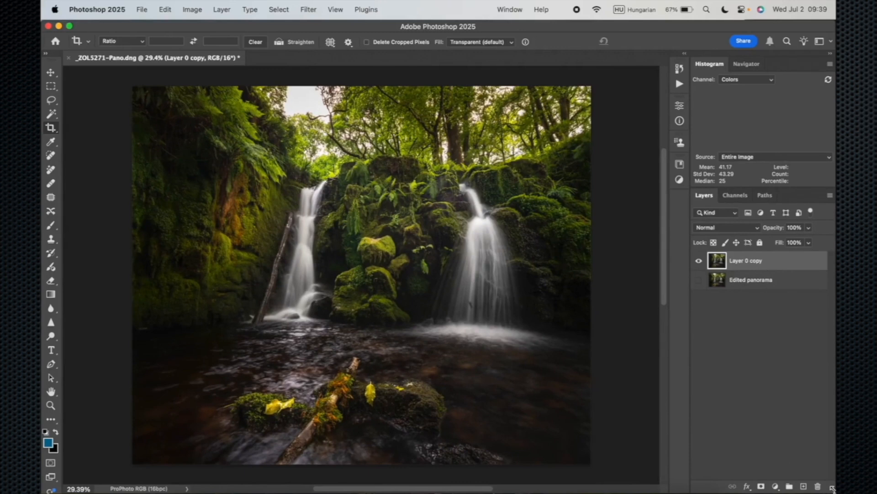
Step: Add a new empty layer above Layer 0 copy and set the Brush to 1600 px with 0% hardness
{"action": "left_click", "coordinate": [804, 486]}
{"action": "key", "text": "b"}
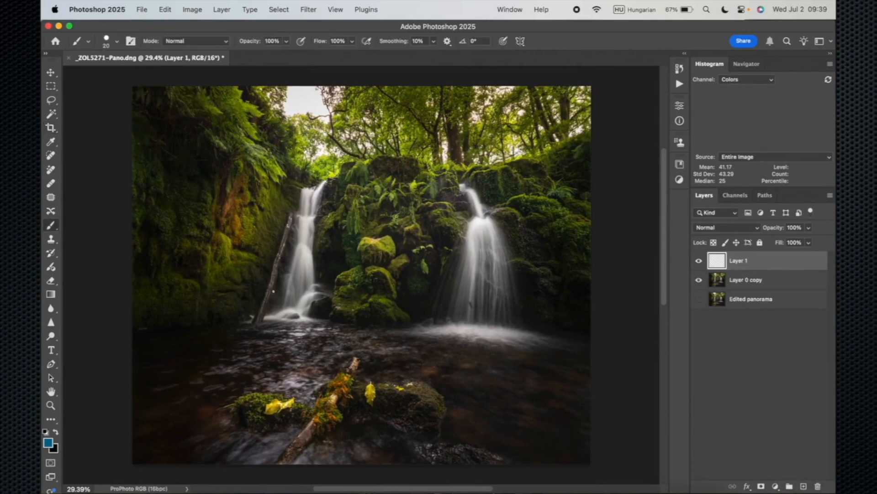
{"action": "key", "text": "bracketright"}
{"action": "key", "text": "bracketright"}
{"action": "key", "text": "bracketright"}
{"action": "key", "text": "bracketright"}
{"action": "key", "text": "bracketright"}
{"action": "key", "text": "bracketright"}
{"action": "key", "text": "bracketright"}
{"action": "key", "text": "bracketright"}
{"action": "key", "text": "bracketright"}
{"action": "key", "text": "bracketright"}
{"action": "key", "text": "bracketright"}
{"action": "key", "text": "bracketright"}
{"action": "right_click", "coordinate": [364, 225]}
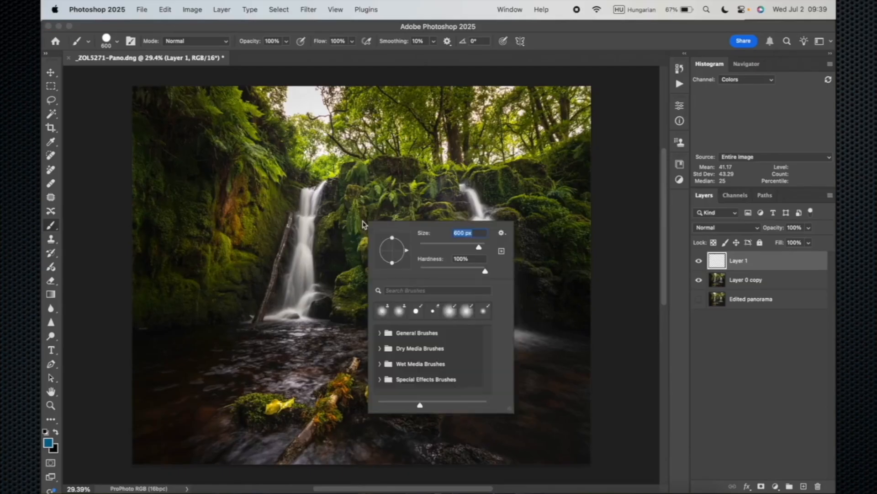
{"action": "left_click_drag", "start_coordinate": [454, 271], "coordinate": [414, 271]}
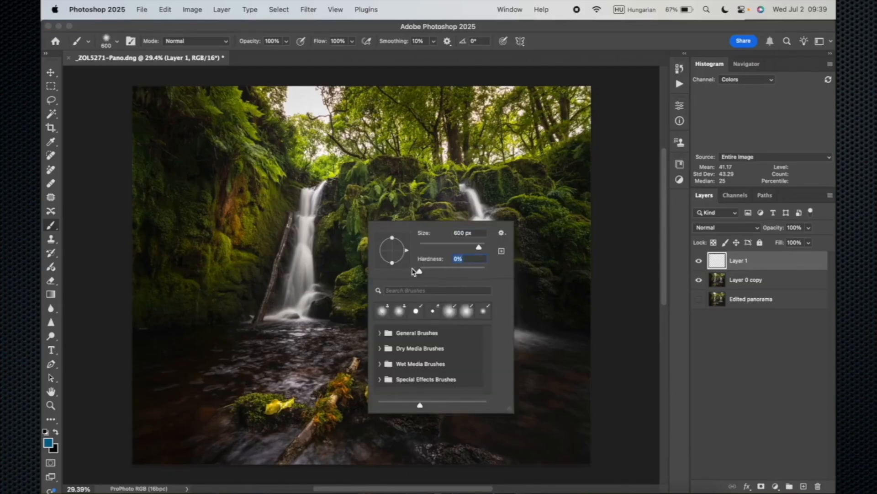
{"action": "key", "text": "Return"}
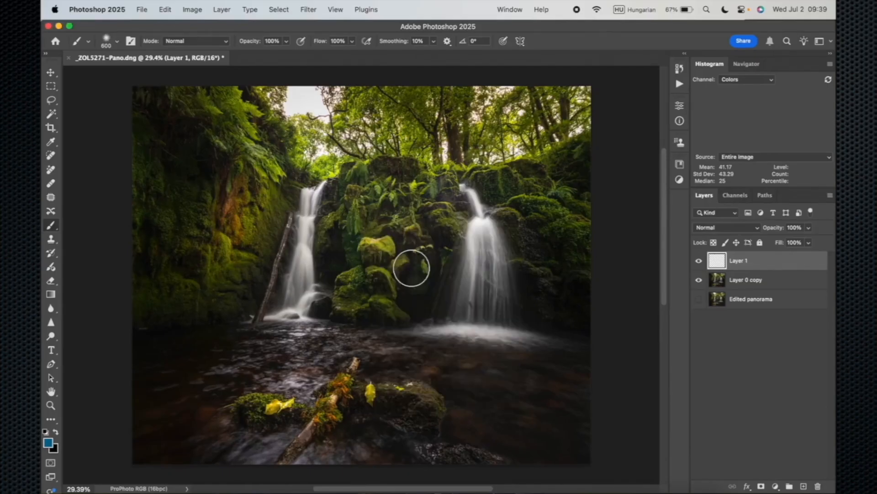
{"action": "key", "text": "bracketright"}
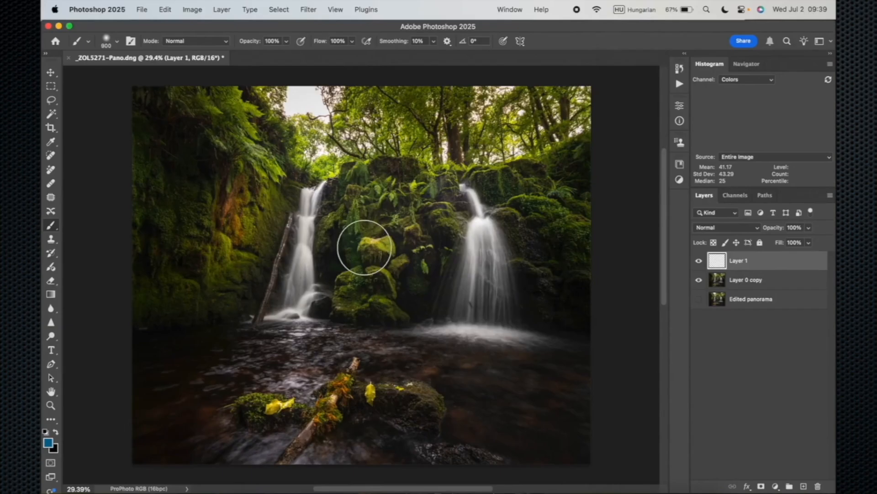
{"action": "key", "text": "bracketright"}
{"action": "key", "text": "bracketright"}
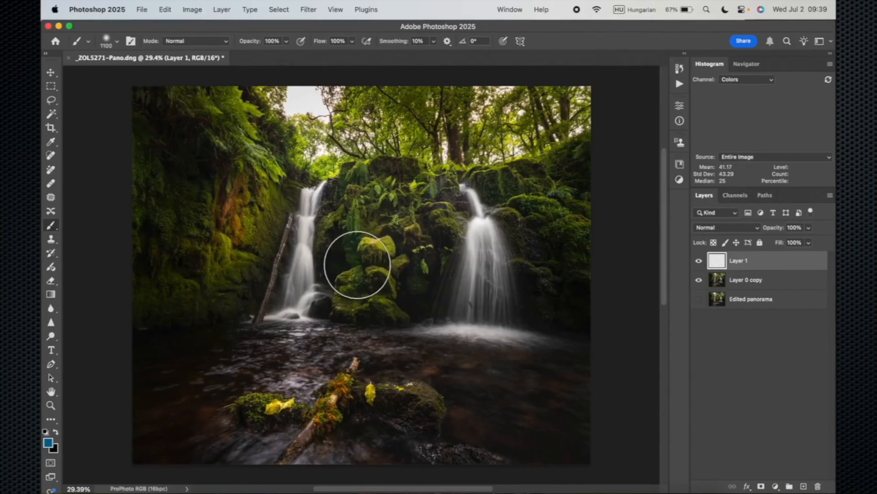
{"action": "key", "text": "bracketright"}
{"action": "key", "text": "bracketright"}
{"action": "key", "text": "bracketright"}
{"action": "key", "text": "bracketright"}
{"action": "key", "text": "bracketright"}
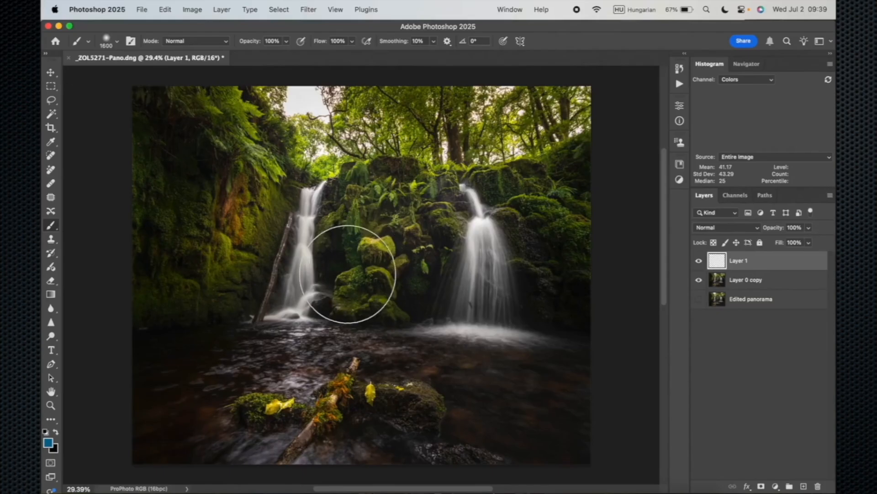
Step: Undo a trial blue dab, set the foreground color to white, and paint one soft dab over the central mossy rocks
{"action": "left_click", "coordinate": [349, 272]}
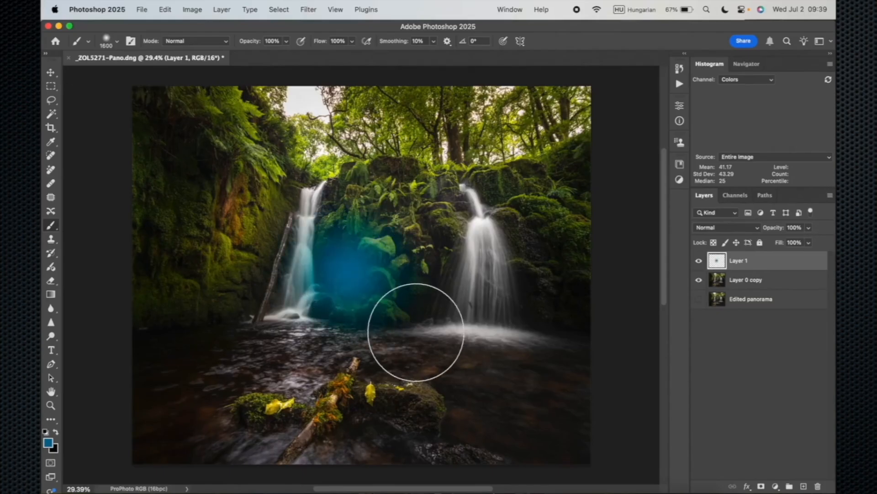
{"action": "key", "text": "super+z"}
{"action": "left_click", "coordinate": [56, 433]}
{"action": "left_click", "coordinate": [45, 431]}
{"action": "left_click", "coordinate": [56, 433]}
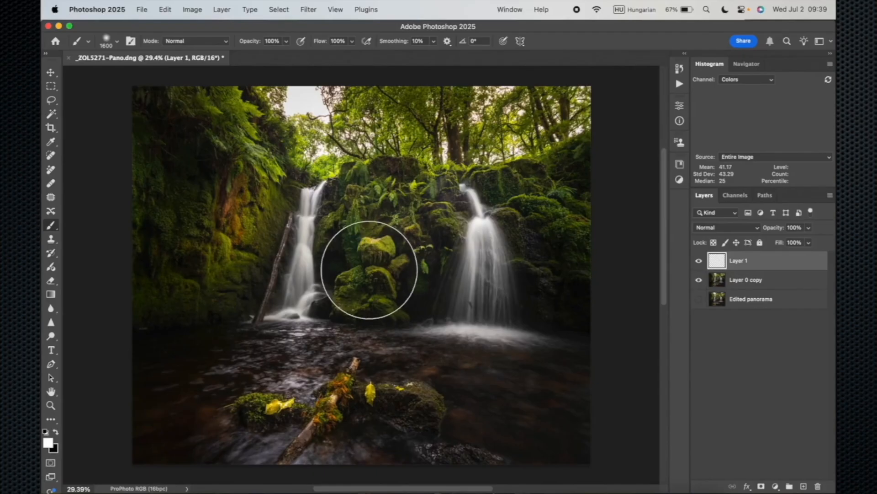
{"action": "left_click", "coordinate": [369, 269]}
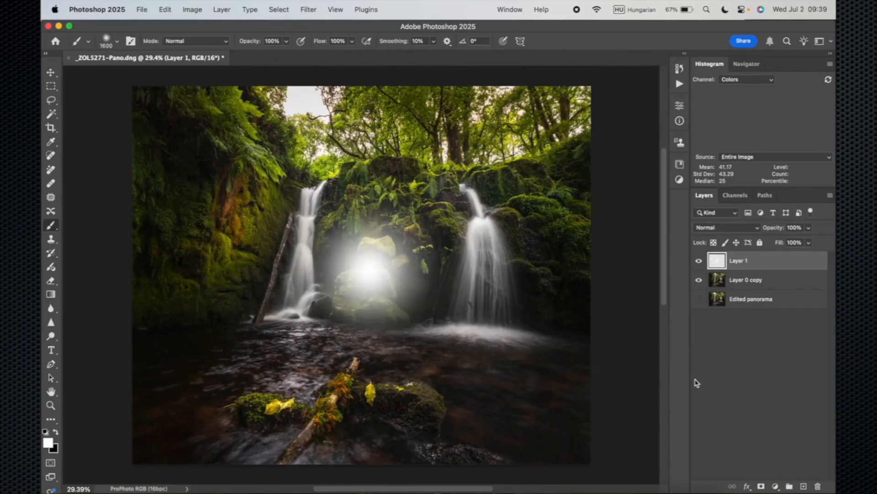
Step: Transform the white glow, enlarging it well beyond 180% and moving it over the bright sky gap above the left waterfall
{"action": "key", "text": "super+t"}
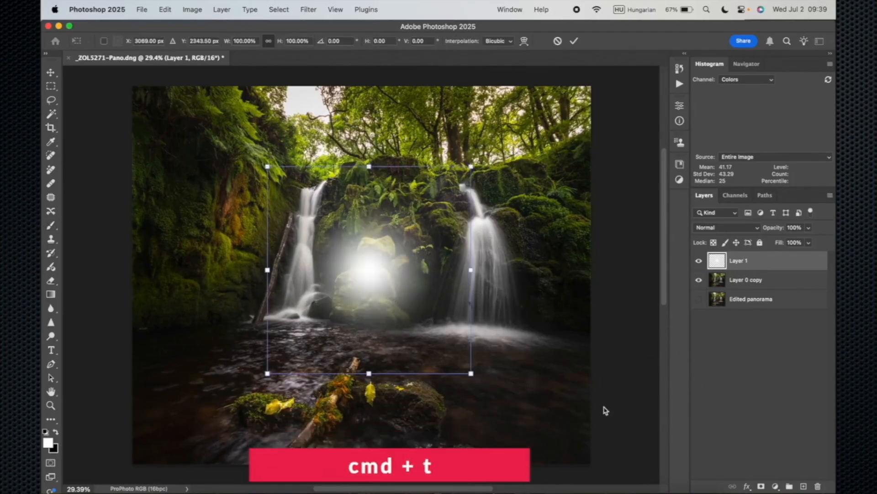
{"action": "left_click_drag", "start_coordinate": [472, 373], "coordinate": [574, 431]}
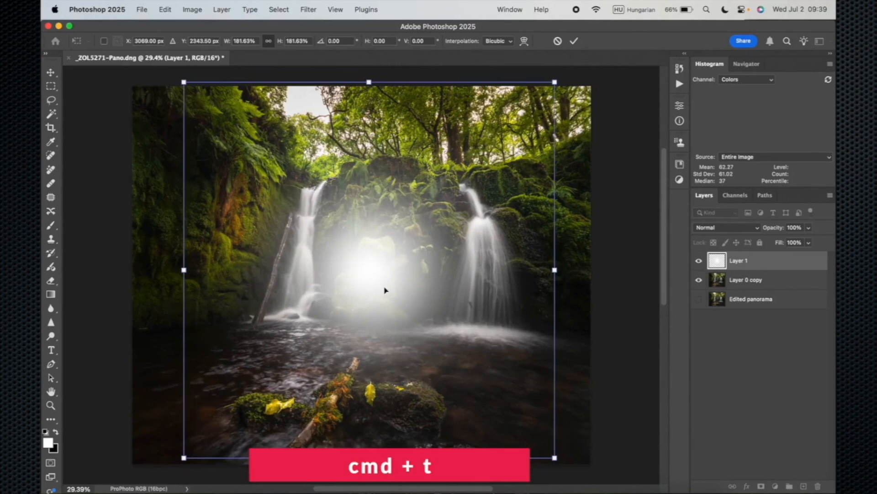
{"action": "left_click_drag", "start_coordinate": [372, 274], "coordinate": [312, 125]}
{"action": "mouse_move", "coordinate": [327, 114]}
{"action": "left_mouse_down"}
{"action": "mouse_move", "coordinate": [313, 119]}
{"action": "mouse_move", "coordinate": [316, 111]}
{"action": "mouse_move", "coordinate": [317, 123]}
{"action": "left_mouse_up"}
{"action": "mouse_move", "coordinate": [497, 300]}
{"action": "left_mouse_down"}
{"action": "mouse_move", "coordinate": [554, 337]}
{"action": "mouse_move", "coordinate": [546, 323]}
{"action": "left_mouse_up"}
{"action": "key", "text": "Return"}
Step: Rename the white glow layer as Lights
{"action": "key", "text": "b"}
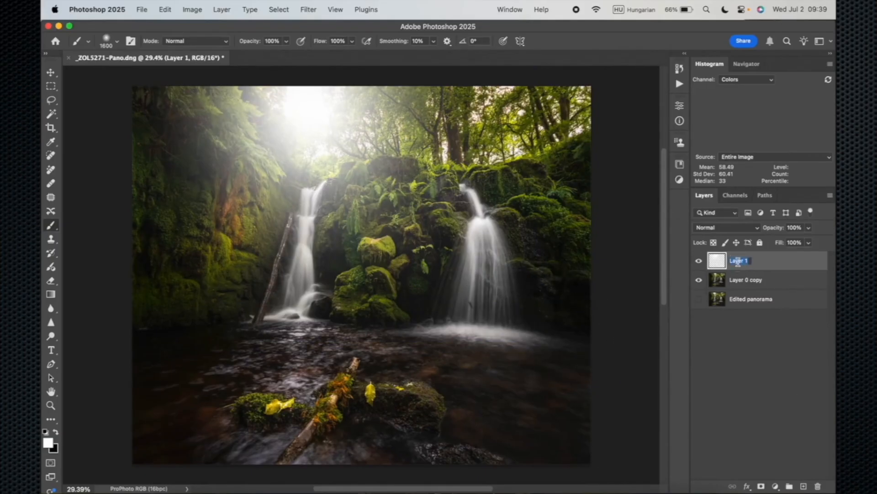
{"action": "type", "text": "Lights"}
{"action": "key", "text": "Return"}
Step: Add a Solid Color fill layer above the Lights layer in warm yellow, hex ffe485
{"action": "left_click", "coordinate": [776, 487]}
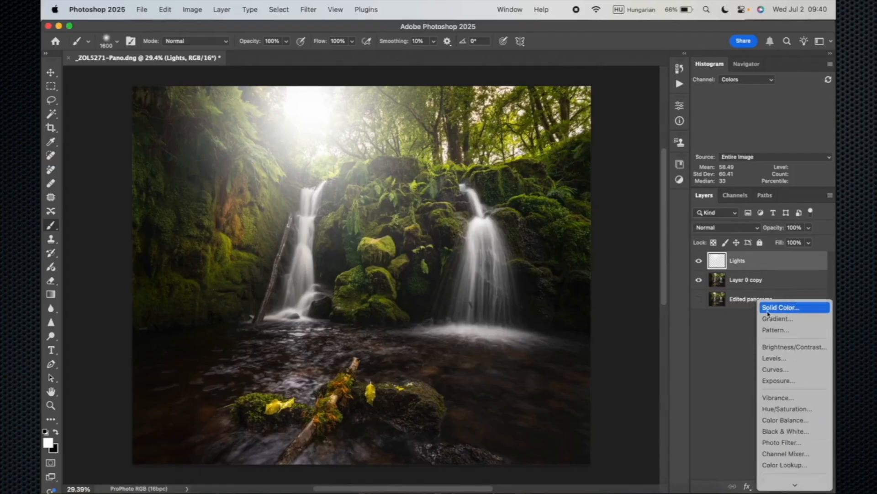
{"action": "left_click", "coordinate": [778, 313]}
{"action": "left_click_drag", "start_coordinate": [704, 277], "coordinate": [704, 294]}
{"action": "left_click_drag", "start_coordinate": [612, 207], "coordinate": [623, 176]}
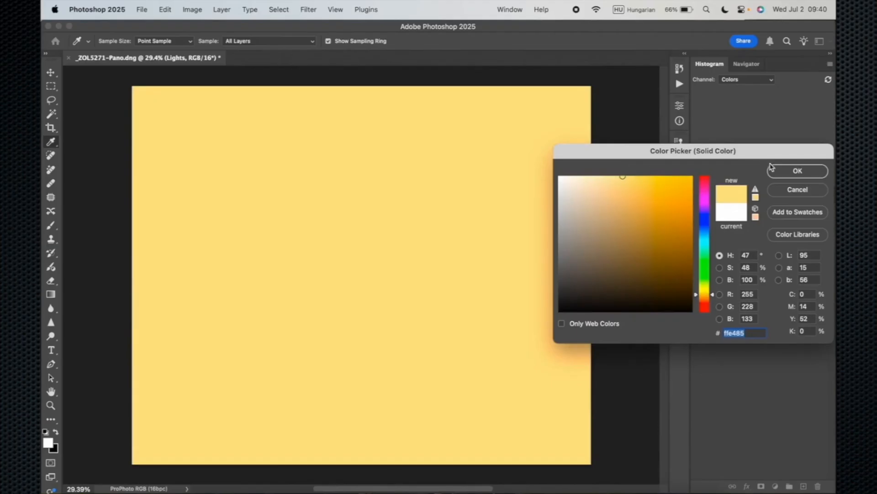
{"action": "left_click", "coordinate": [794, 172]}
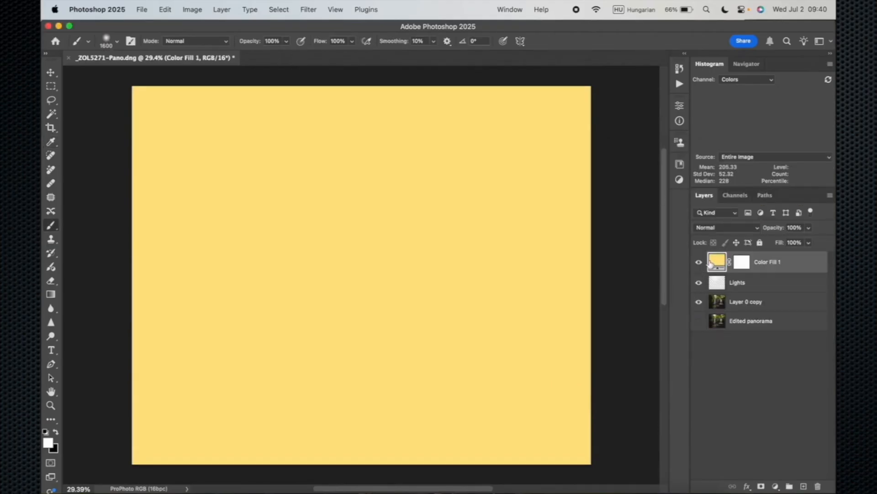
Step: Clip the yellow color fill to the Lights layer and toggle the Lights layer off and on to compare the effect
{"action": "key", "text": "alt"}
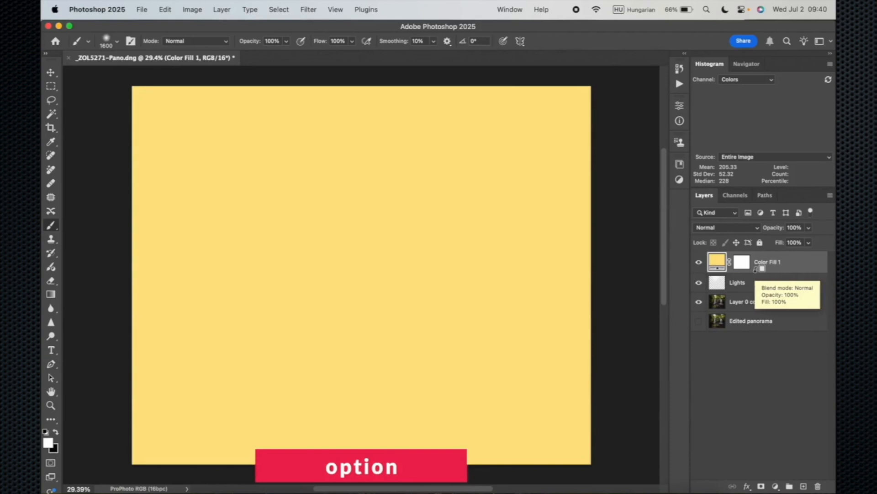
{"action": "left_click", "coordinate": [755, 269], "text": "alt"}
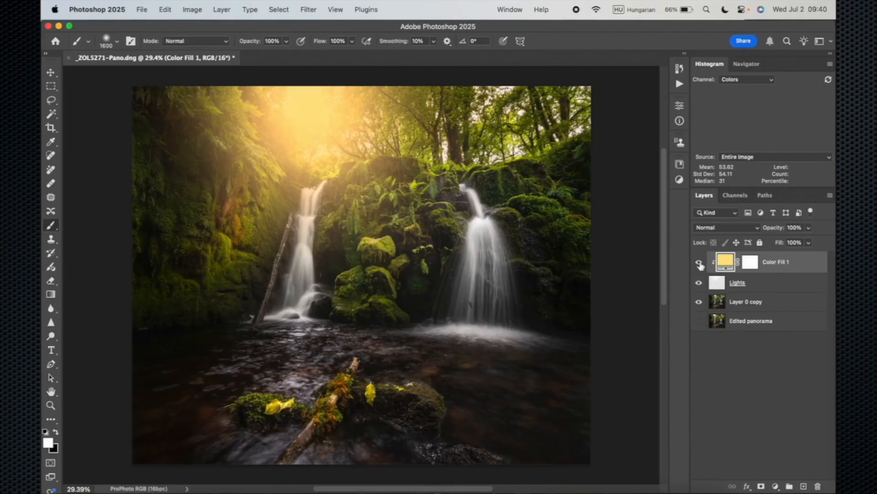
{"action": "left_click", "coordinate": [699, 283]}
{"action": "left_click", "coordinate": [698, 282]}
Step: Group the Color Fill 1 and Lights layers as Light and set the group's blend mode to Screen
{"action": "left_click", "coordinate": [787, 285], "text": "shift"}
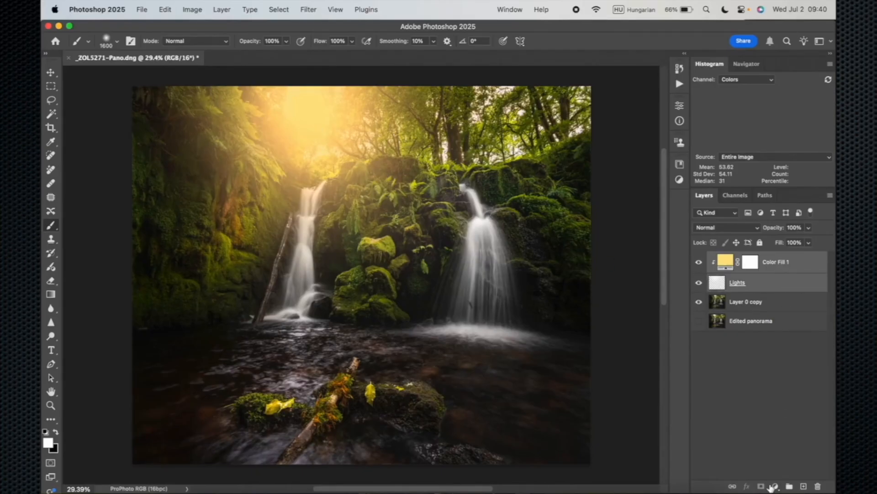
{"action": "left_click", "coordinate": [789, 486]}
{"action": "double_click", "coordinate": [737, 259]}
{"action": "type", "text": "Light"}
{"action": "key", "text": "Return"}
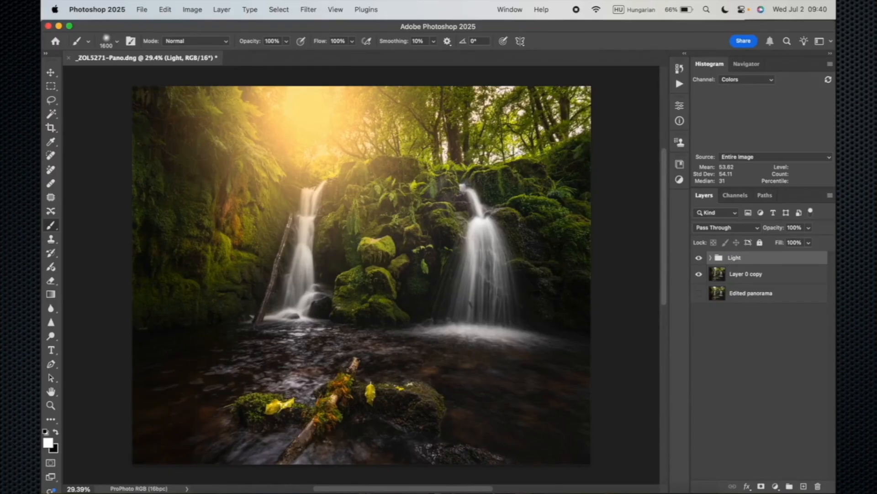
{"action": "left_click", "coordinate": [740, 227]}
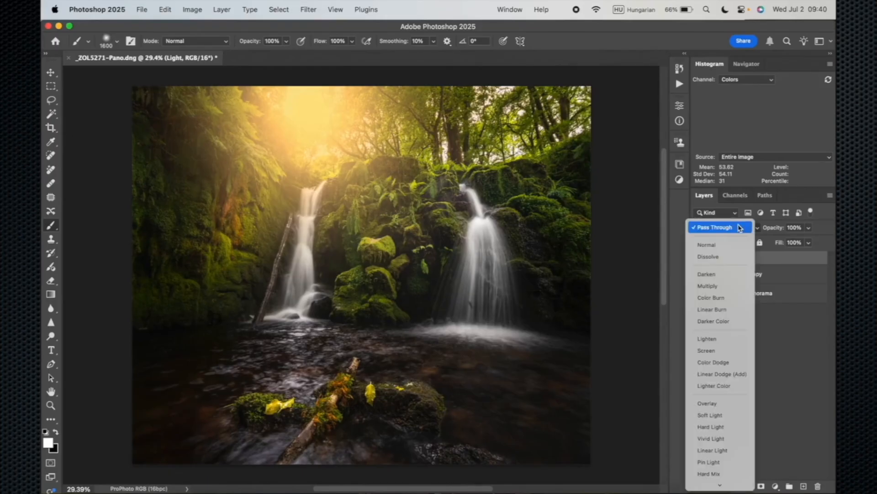
{"action": "left_click", "coordinate": [710, 350]}
Step: Select the Lights layer inside the Light group and try varying its opacity
{"action": "left_click", "coordinate": [711, 258]}
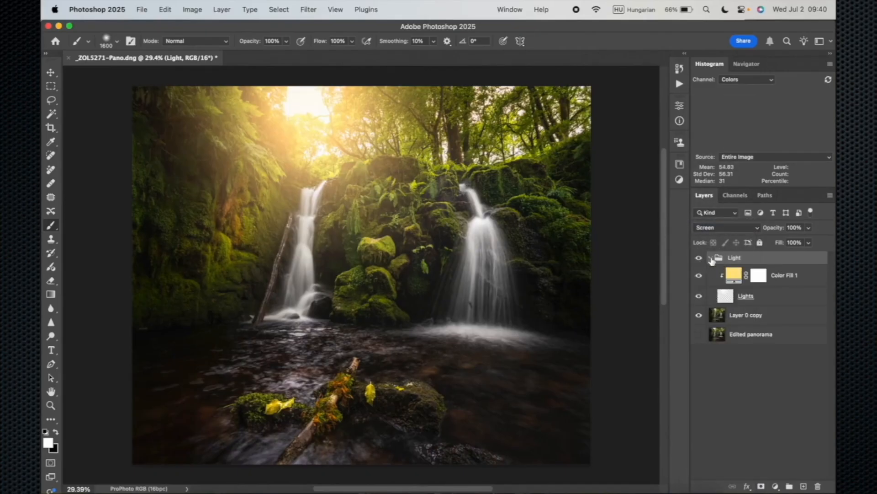
{"action": "left_click", "coordinate": [761, 298]}
{"action": "left_click_drag", "start_coordinate": [777, 230], "coordinate": [826, 234]}
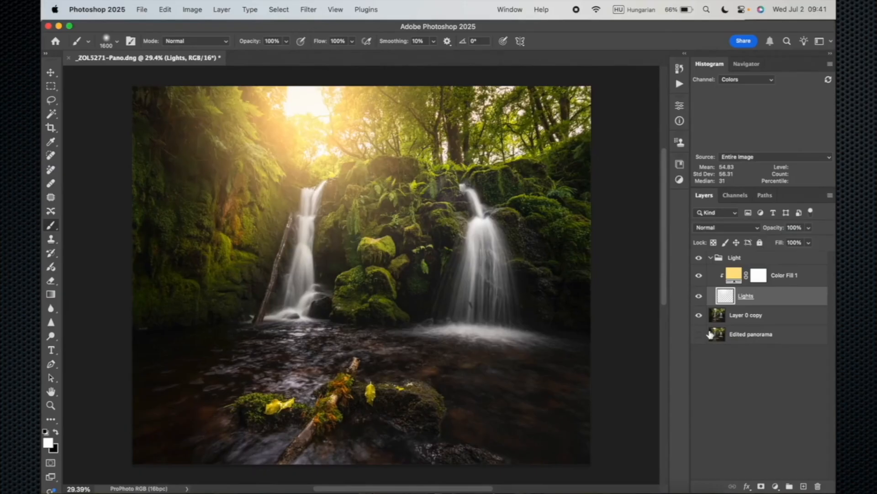
Step: Duplicate the Lights layer and its yellow color fill inside the Light group, clipping the fill copy to the lower Lights layer
{"action": "key", "text": "super+j"}
{"action": "left_click_drag", "start_coordinate": [805, 280], "coordinate": [806, 302]}
{"action": "left_click", "coordinate": [782, 327], "text": "alt"}
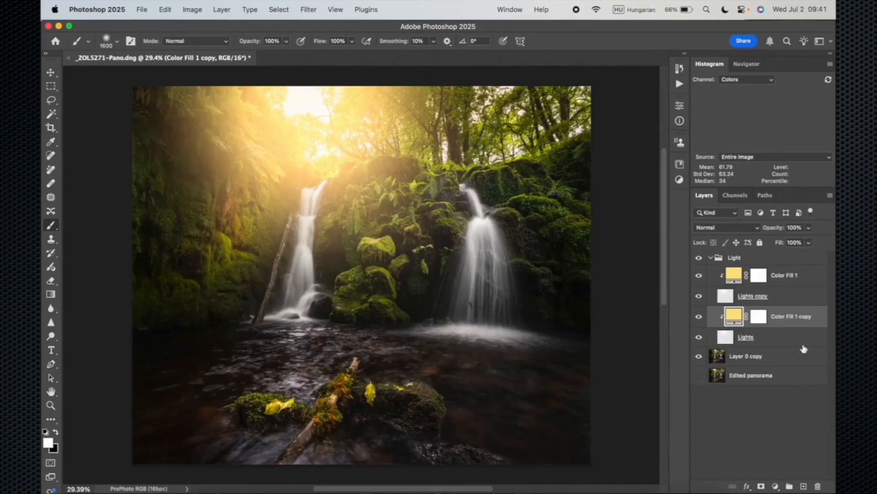
Step: Scale the Lights copy layer down around its center to about 34.5% with Free Transform
{"action": "left_click", "coordinate": [785, 300]}
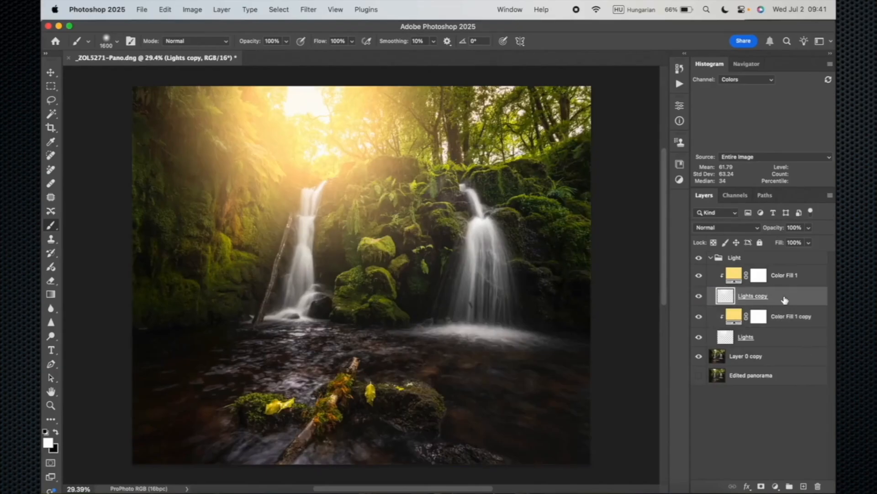
{"action": "key", "text": "super+t"}
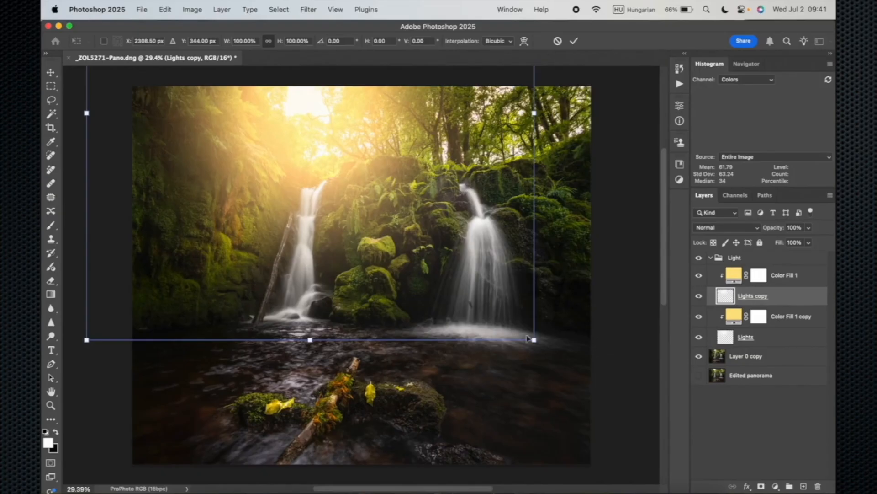
{"action": "left_click_drag", "start_coordinate": [533, 339], "coordinate": [376, 207]}
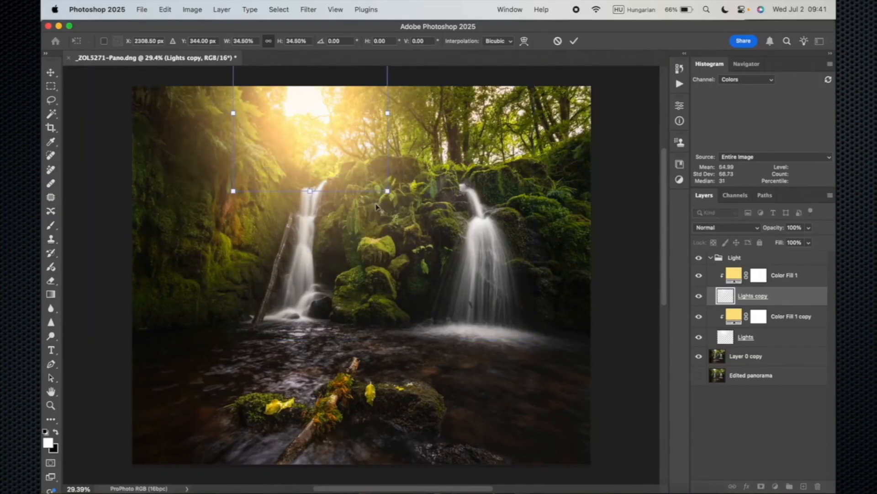
Step: Lower the original Lights layer's opacity to 67% and toggle the Light group off and on to compare
{"action": "left_click", "coordinate": [789, 337]}
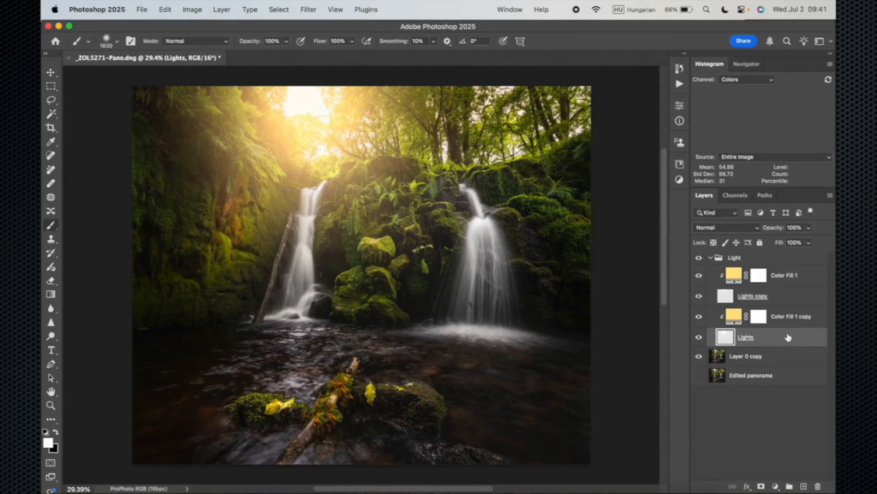
{"action": "mouse_move", "coordinate": [776, 230]}
{"action": "left_mouse_down"}
{"action": "mouse_move", "coordinate": [758, 229]}
{"action": "mouse_move", "coordinate": [777, 230]}
{"action": "left_mouse_up"}
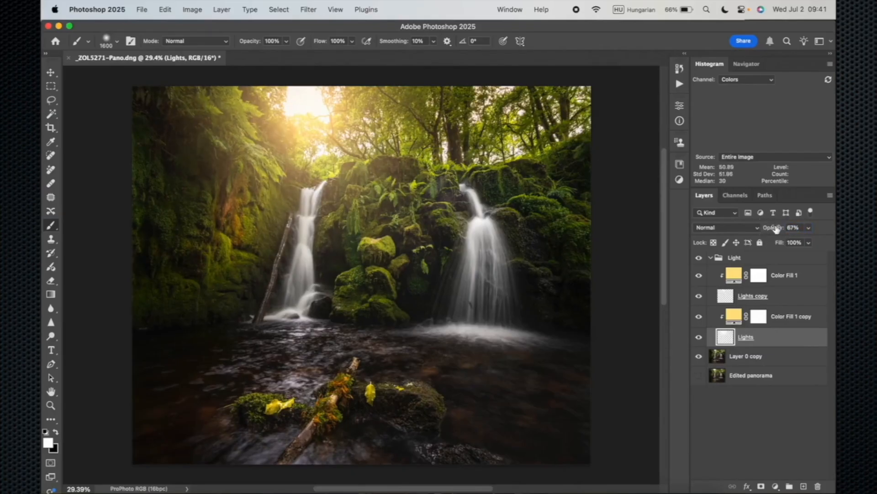
{"action": "left_click", "coordinate": [699, 259]}
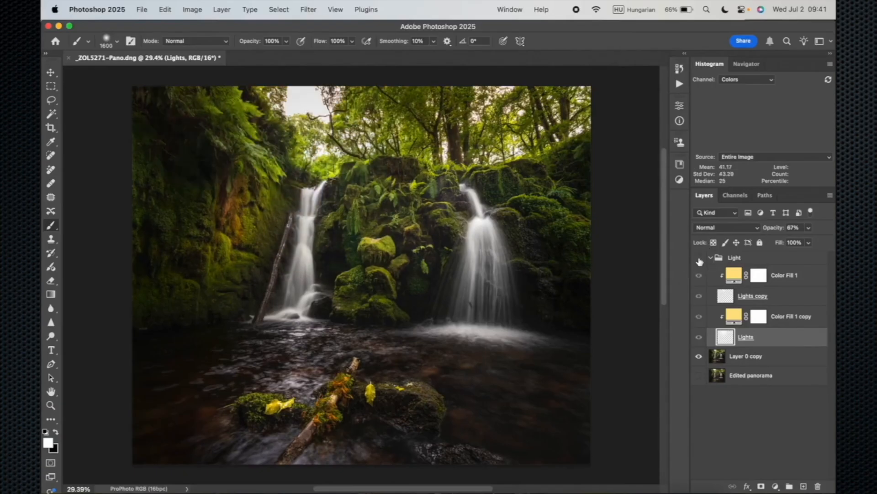
{"action": "left_click", "coordinate": [699, 259]}
{"action": "left_click", "coordinate": [698, 259]}
{"action": "left_click", "coordinate": [698, 258]}
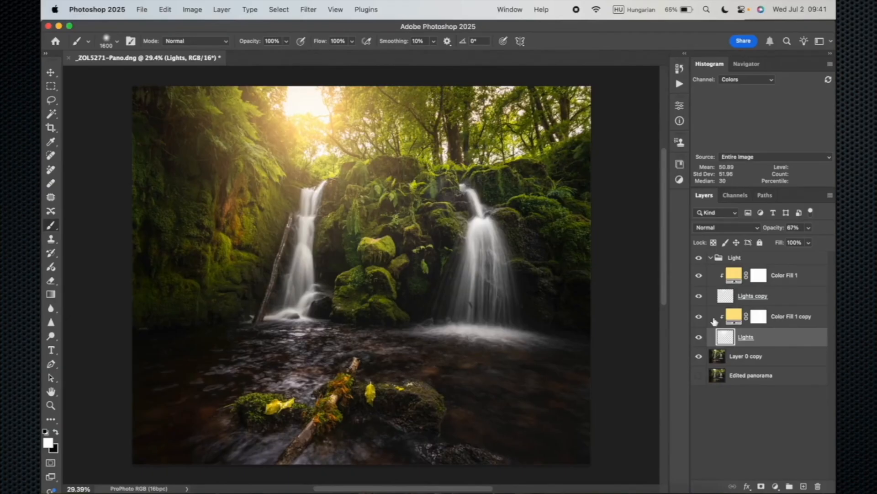
Step: Add a new empty layer at the top of the Light group
{"action": "left_click", "coordinate": [711, 258]}
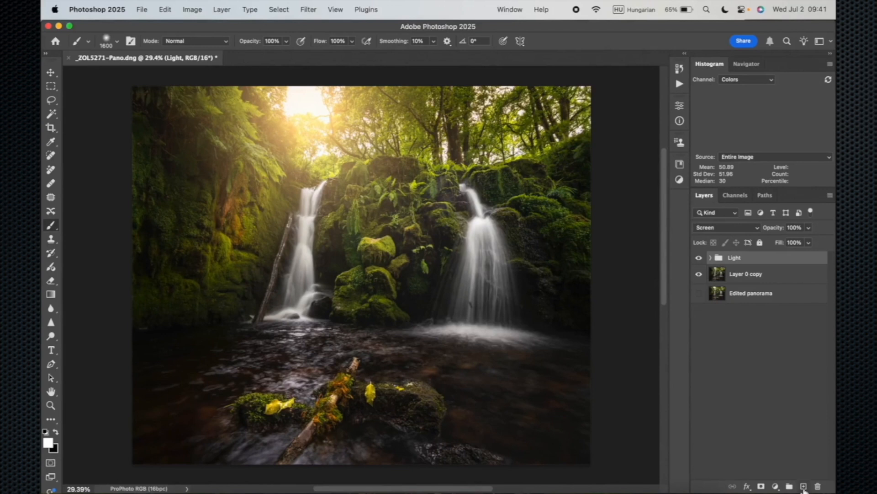
{"action": "left_click", "coordinate": [711, 258]}
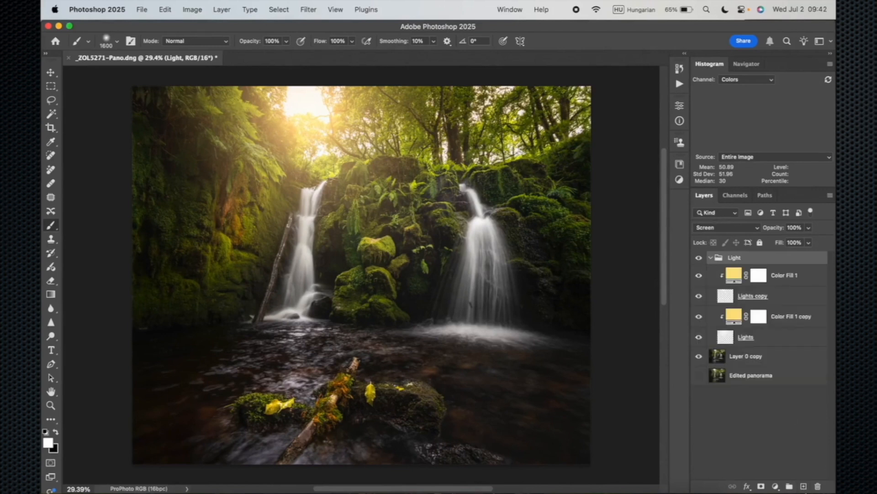
{"action": "left_click", "coordinate": [804, 486]}
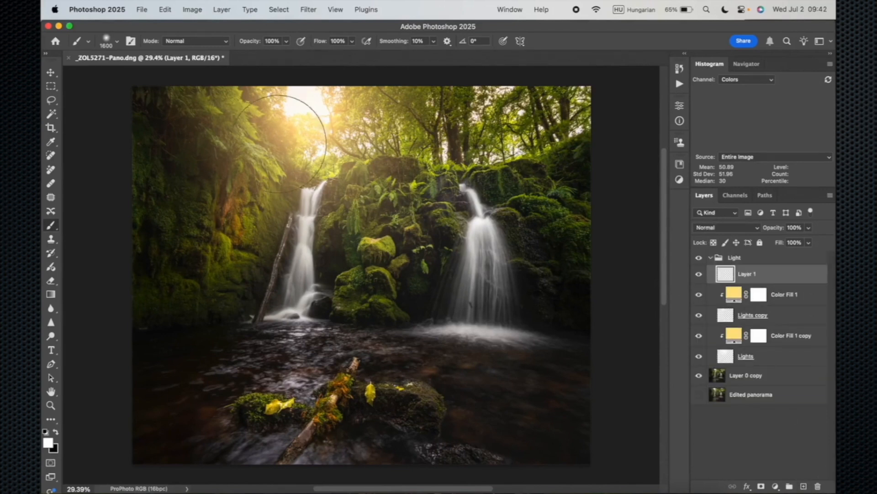
Step: Check the hex code of Color Fill 1 and set the foreground color to the same yellow, ffe485
{"action": "left_click", "coordinate": [712, 299]}
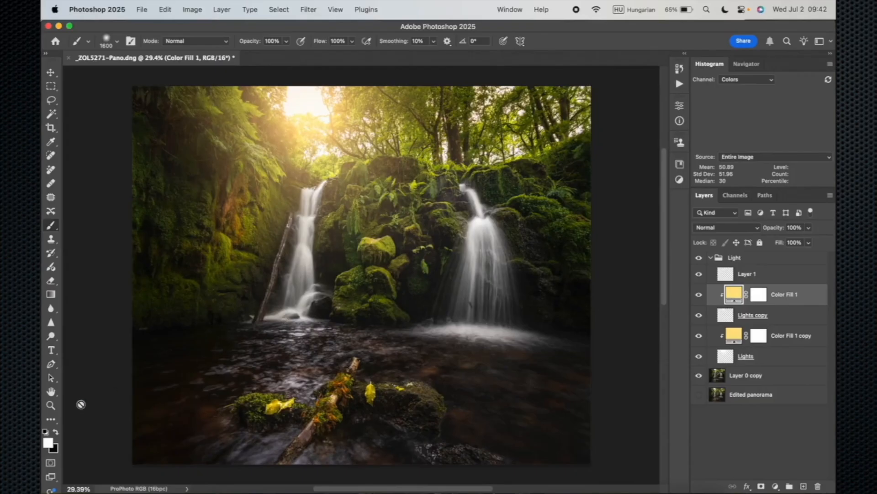
{"action": "double_click", "coordinate": [732, 296]}
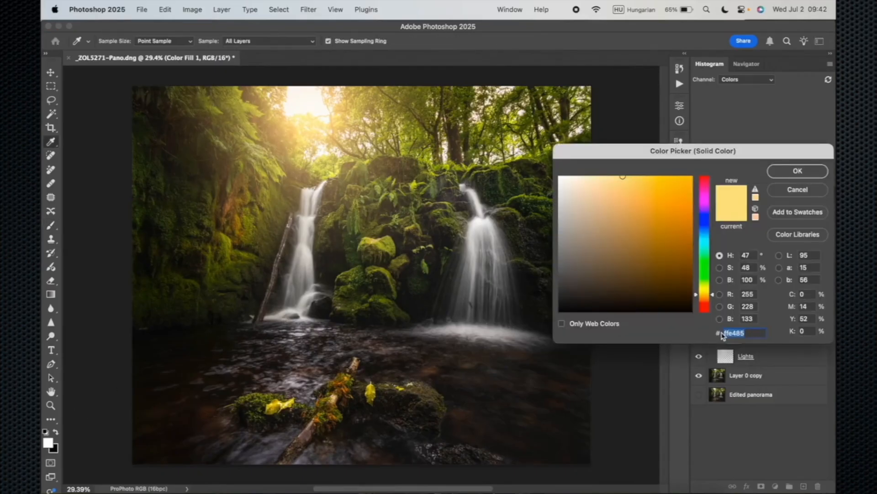
{"action": "left_click", "coordinate": [806, 179]}
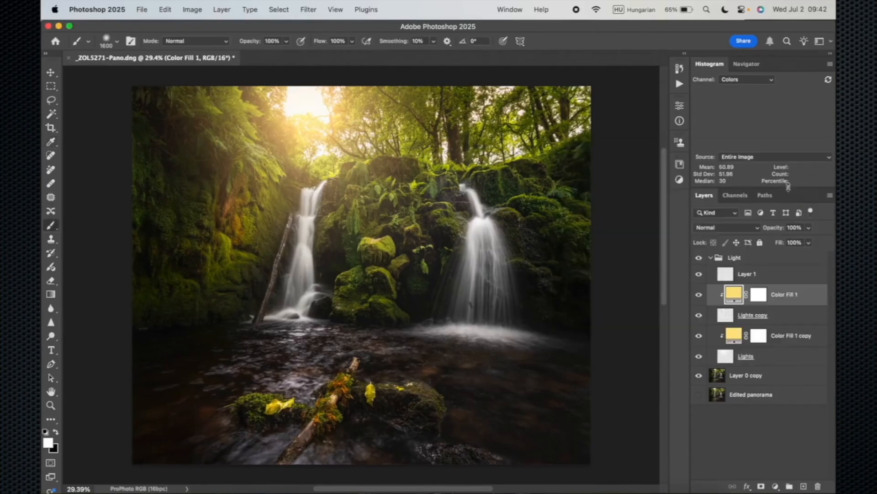
{"action": "left_click", "coordinate": [53, 440]}
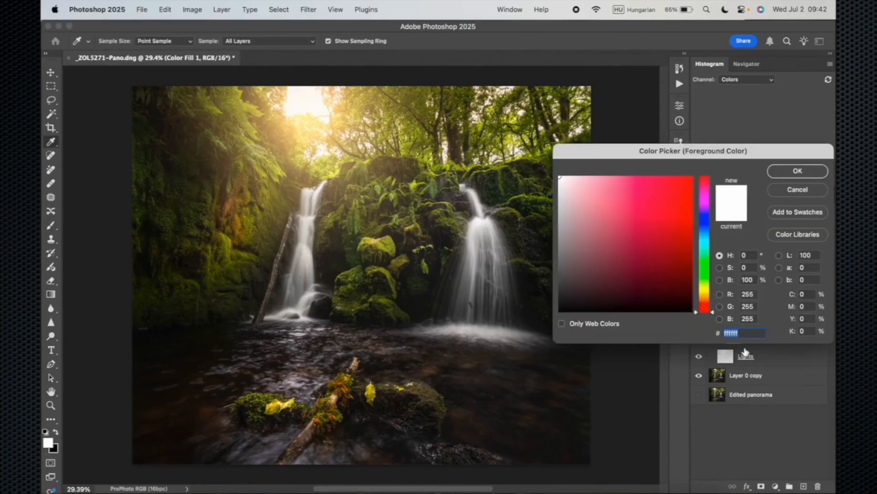
{"action": "type", "text": "ffe485"}
{"action": "left_click", "coordinate": [798, 172]}
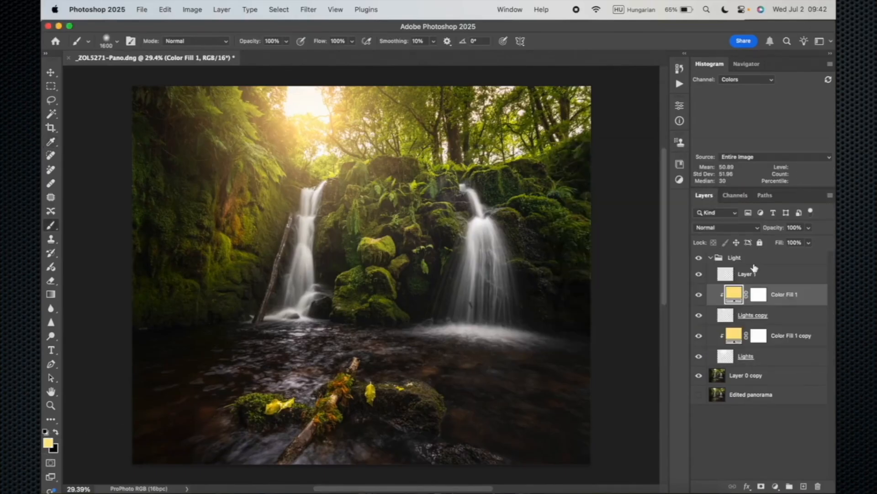
Step: On Layer 1, paint two soft yellow dabs over the trees above the right waterfall with the brush at 14% opacity
{"action": "left_click", "coordinate": [763, 272]}
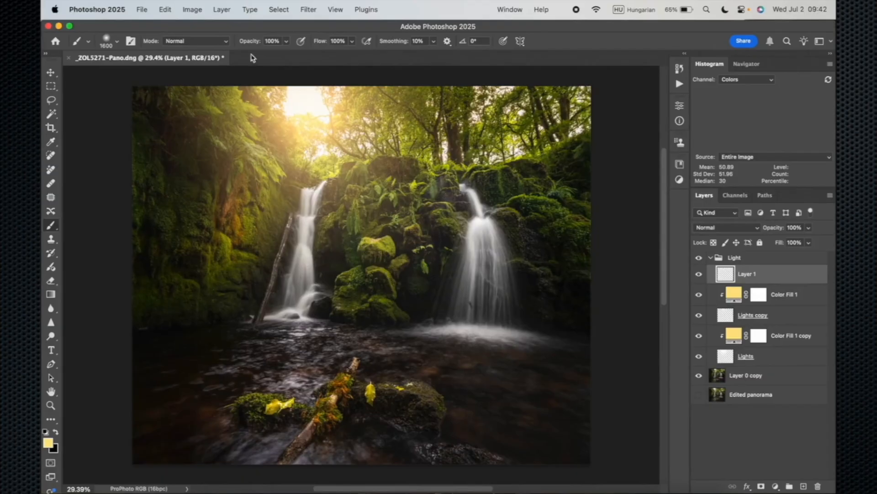
{"action": "left_click_drag", "start_coordinate": [249, 44], "coordinate": [204, 43]}
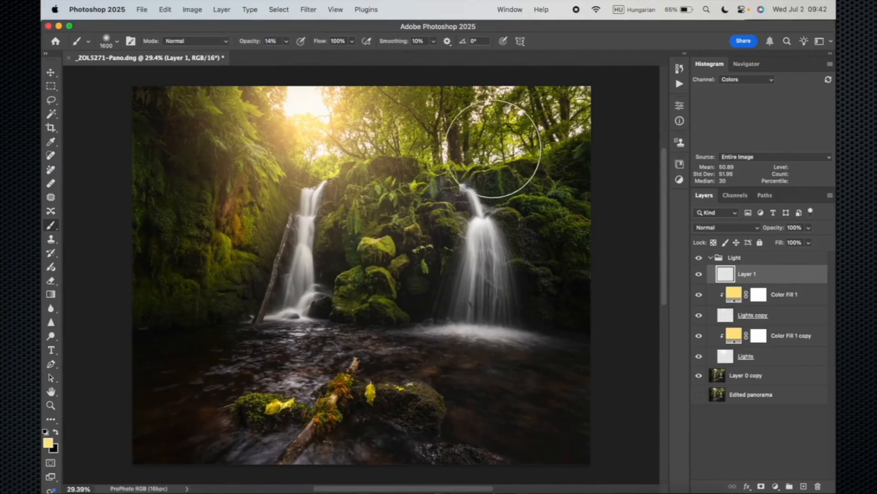
{"action": "left_click", "coordinate": [487, 126]}
{"action": "left_click", "coordinate": [554, 121]}
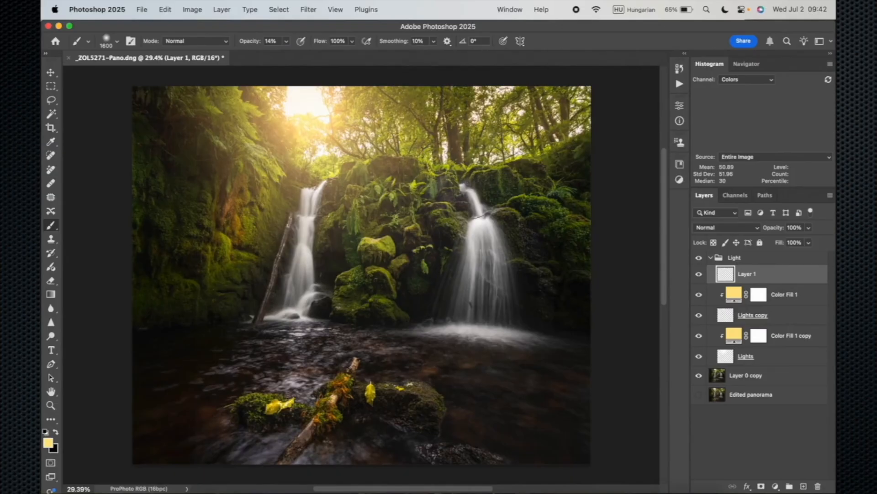
Step: Toggle Layer 1 to judge the painted glow and reduce the layer's opacity to 62%
{"action": "left_click", "coordinate": [698, 274]}
{"action": "left_click", "coordinate": [699, 274]}
{"action": "left_click", "coordinate": [699, 274]}
{"action": "left_click", "coordinate": [699, 275]}
{"action": "left_click", "coordinate": [768, 228]}
{"action": "left_click_drag", "start_coordinate": [768, 229], "coordinate": [761, 229]}
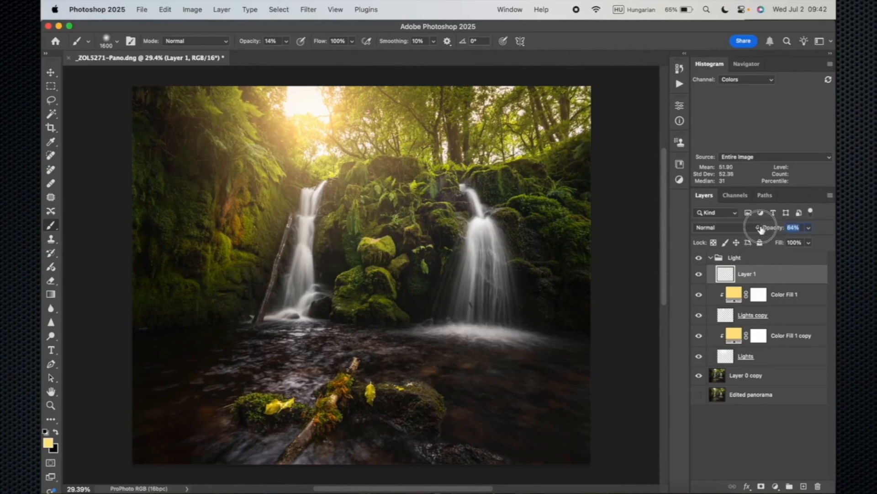
Step: Switch Layer 1 off and on repeatedly to examine the glow over the trees above the right waterfall
{"action": "left_click", "coordinate": [699, 274]}
{"action": "left_click", "coordinate": [698, 273]}
{"action": "left_click", "coordinate": [699, 274]}
{"action": "left_click", "coordinate": [699, 274]}
{"action": "left_click", "coordinate": [698, 274]}
{"action": "left_click", "coordinate": [699, 274]}
{"action": "left_click", "coordinate": [699, 274]}
{"action": "left_click", "coordinate": [699, 274]}
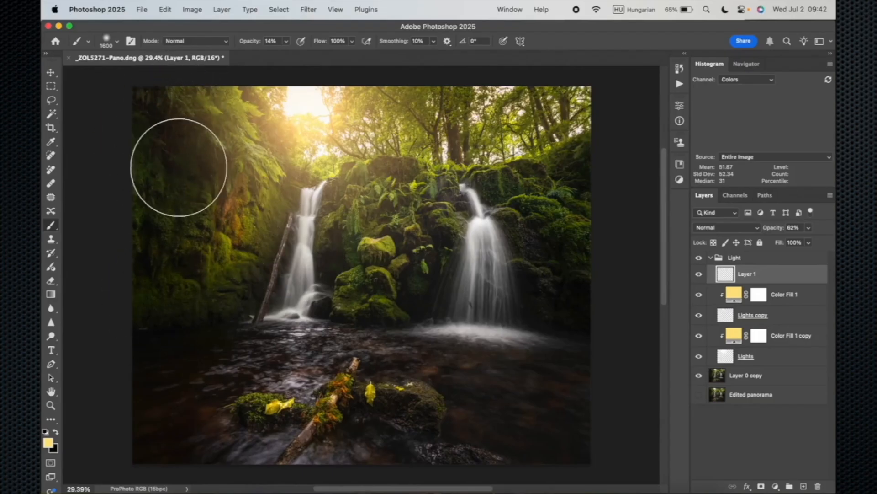
Step: Add a mask to the Light group and paint black at 100% brush opacity over the dark upper part of the left cliff
{"action": "left_click", "coordinate": [711, 259]}
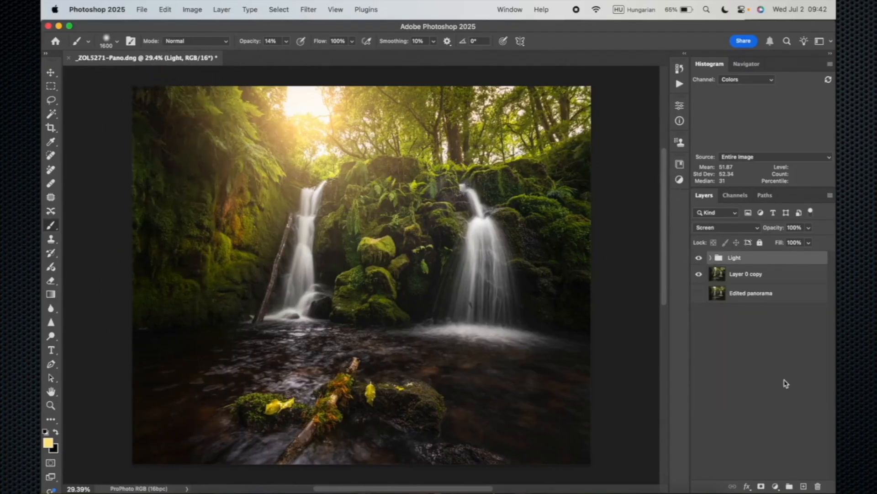
{"action": "left_click", "coordinate": [762, 487]}
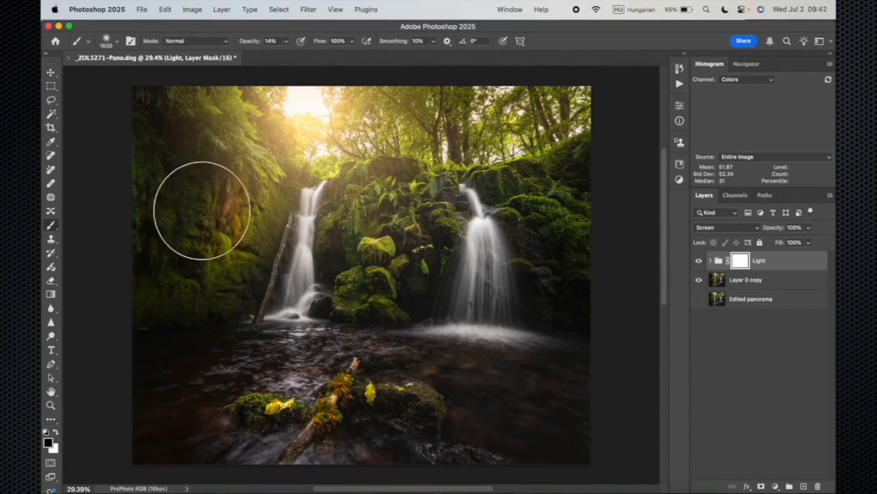
{"action": "key", "text": "0"}
{"action": "mouse_move", "coordinate": [151, 126]}
{"action": "left_mouse_down"}
{"action": "mouse_move", "coordinate": [176, 173]}
{"action": "mouse_move", "coordinate": [150, 165]}
{"action": "mouse_move", "coordinate": [146, 175]}
{"action": "mouse_move", "coordinate": [132, 278]}
{"action": "mouse_move", "coordinate": [156, 211]}
{"action": "mouse_move", "coordinate": [191, 189]}
{"action": "left_mouse_up"}
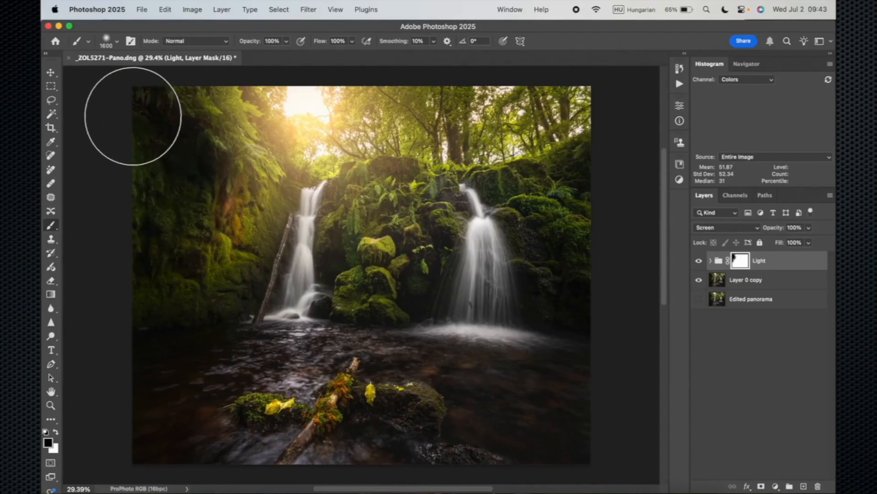
Step: Mask the glow off the mossy rocks between the two waterfalls, undoing the first stroke and repainting it
{"action": "mouse_move", "coordinate": [376, 203]}
{"action": "left_mouse_down"}
{"action": "mouse_move", "coordinate": [372, 226]}
{"action": "mouse_move", "coordinate": [406, 206]}
{"action": "mouse_move", "coordinate": [362, 220]}
{"action": "left_mouse_up"}
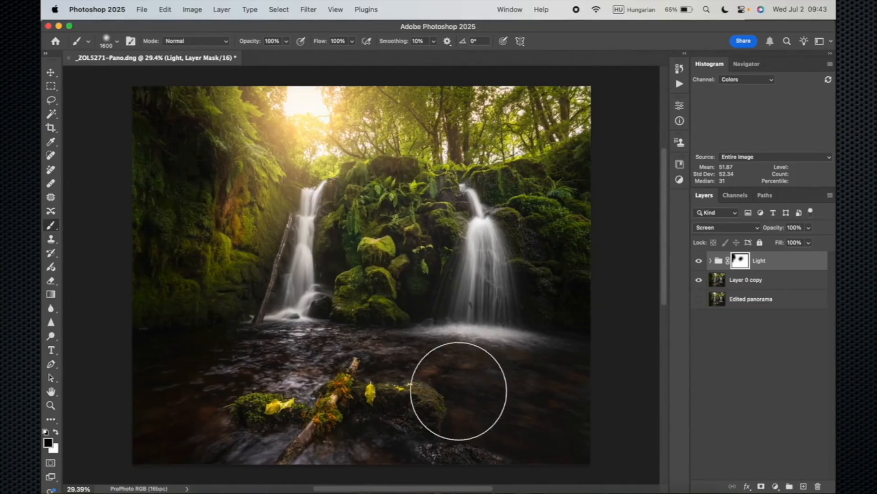
{"action": "key", "text": "super+z"}
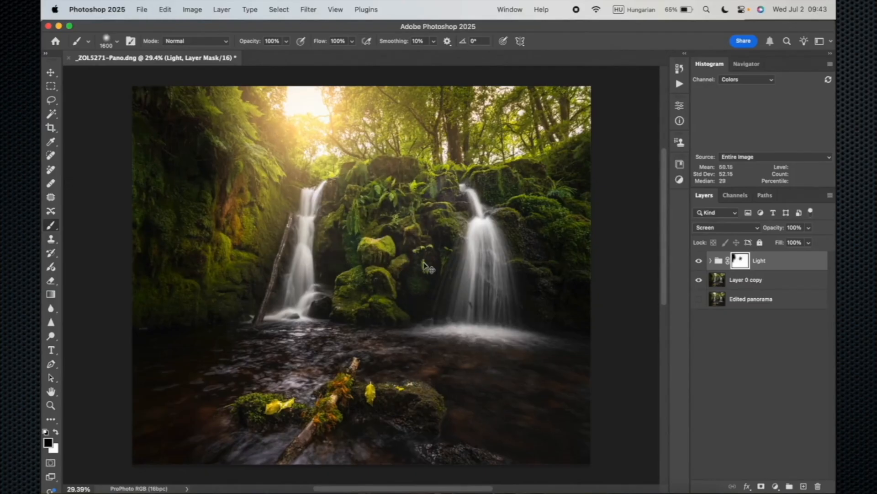
{"action": "mouse_move", "coordinate": [366, 242]}
{"action": "left_mouse_down"}
{"action": "mouse_move", "coordinate": [327, 260]}
{"action": "mouse_move", "coordinate": [335, 302]}
{"action": "mouse_move", "coordinate": [423, 259]}
{"action": "mouse_move", "coordinate": [415, 264]}
{"action": "left_mouse_up"}
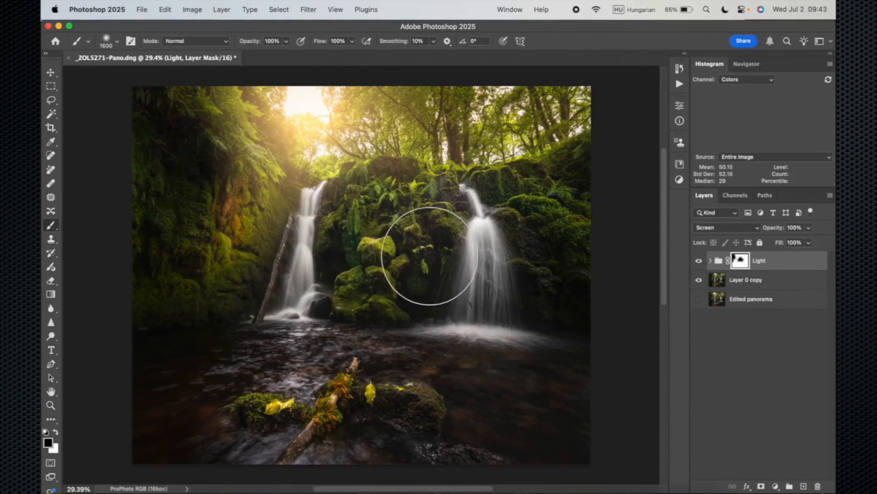
Step: Toggle the Light group off and on repeatedly to compare the image with and without the masked glow
{"action": "left_click", "coordinate": [700, 261]}
{"action": "left_click", "coordinate": [700, 261]}
{"action": "left_click", "coordinate": [700, 261]}
{"action": "left_click", "coordinate": [700, 261]}
{"action": "left_click", "coordinate": [700, 261]}
{"action": "left_click", "coordinate": [700, 261]}
{"action": "left_click", "coordinate": [699, 261]}
{"action": "left_click", "coordinate": [699, 261]}
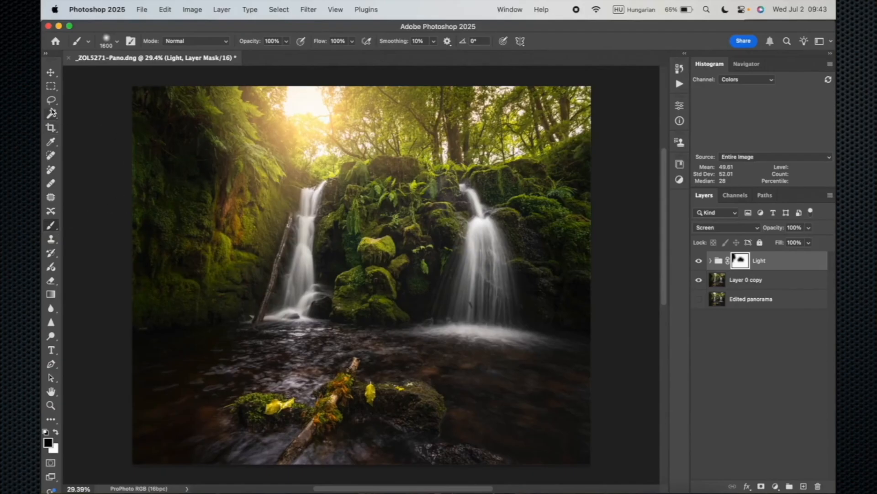
Step: Crop a thin strip off the top edge of the image
{"action": "left_click", "coordinate": [51, 128]}
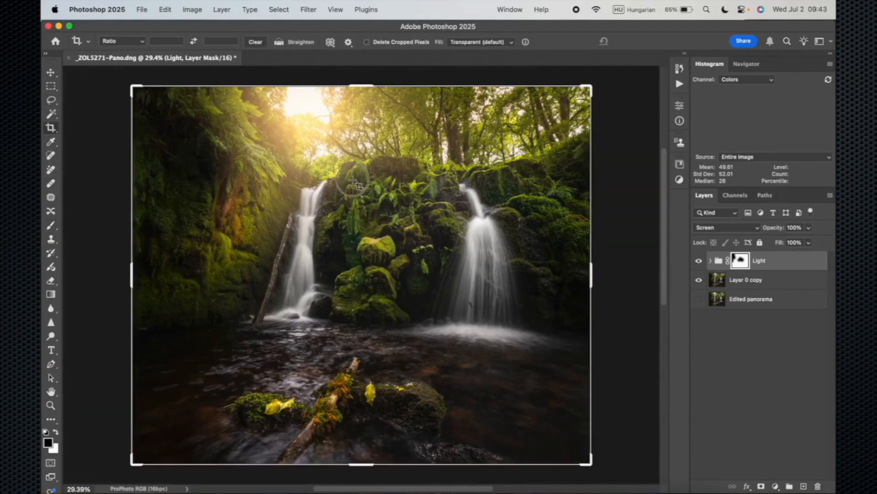
{"action": "left_click", "coordinate": [350, 183]}
{"action": "left_click_drag", "start_coordinate": [363, 86], "coordinate": [363, 92]}
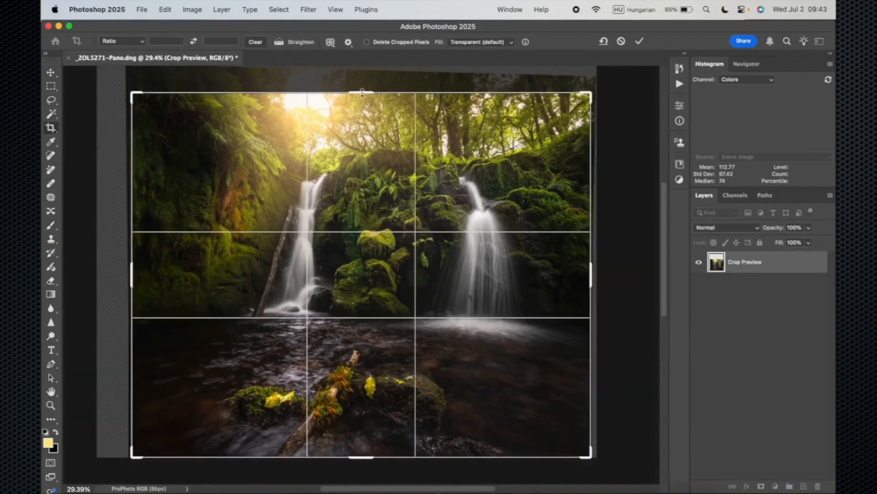
{"action": "key", "text": "Return"}
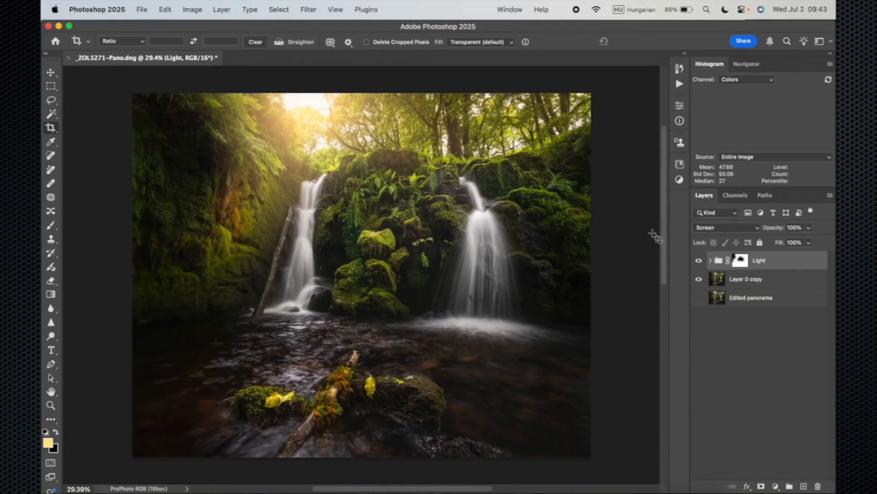
Step: Paint black on the Light group's mask along the left cliff and toggle the group to compare the result
{"action": "left_click", "coordinate": [740, 260]}
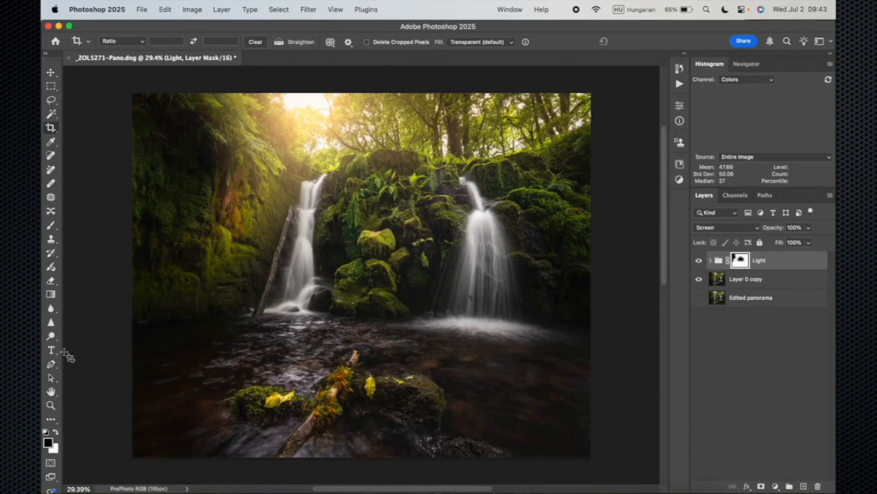
{"action": "left_click", "coordinate": [52, 225]}
{"action": "mouse_move", "coordinate": [180, 125]}
{"action": "left_mouse_down"}
{"action": "mouse_move", "coordinate": [186, 120]}
{"action": "mouse_move", "coordinate": [172, 137]}
{"action": "mouse_move", "coordinate": [171, 171]}
{"action": "mouse_move", "coordinate": [186, 141]}
{"action": "mouse_move", "coordinate": [161, 133]}
{"action": "mouse_move", "coordinate": [172, 220]}
{"action": "left_mouse_up"}
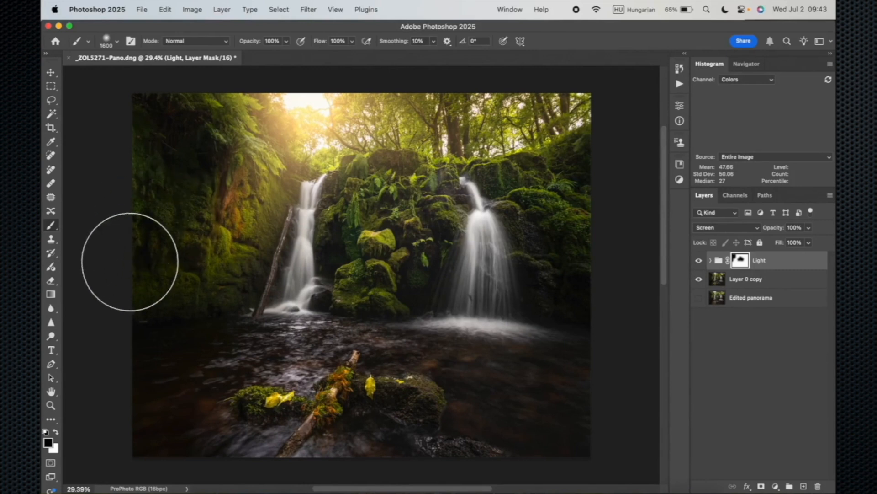
{"action": "left_click", "coordinate": [699, 260]}
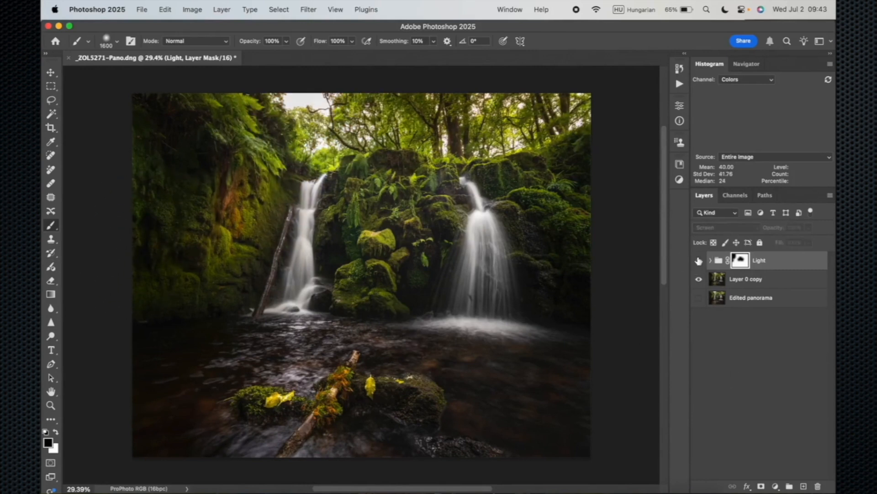
{"action": "left_click", "coordinate": [698, 260]}
{"action": "left_click", "coordinate": [699, 260]}
{"action": "left_click", "coordinate": [699, 260]}
{"action": "left_click", "coordinate": [699, 260]}
{"action": "left_click", "coordinate": [699, 260]}
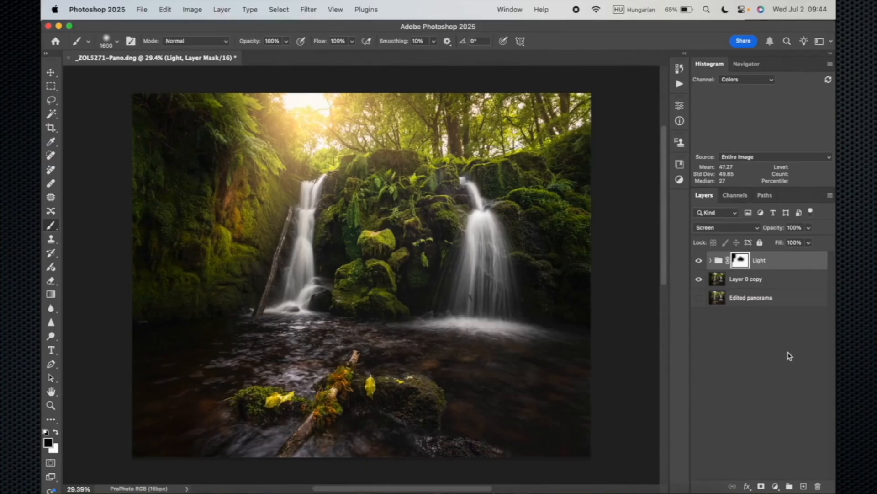
Step: Duplicate the visible layers, merge the duplicates into a single layer, and delete that merged copy
{"action": "left_click", "coordinate": [797, 297], "text": "shift"}
{"action": "left_click_drag", "start_coordinate": [798, 297], "coordinate": [804, 486]}
{"action": "right_click", "coordinate": [794, 304]}
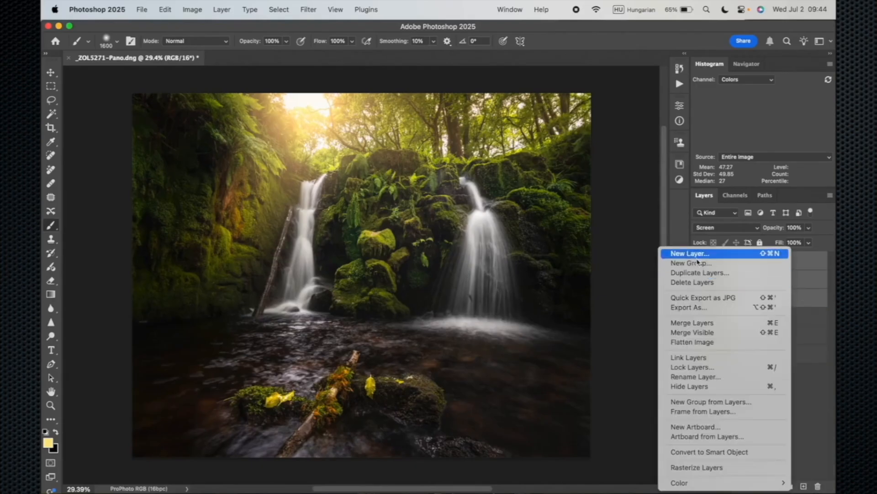
{"action": "left_click", "coordinate": [696, 323]}
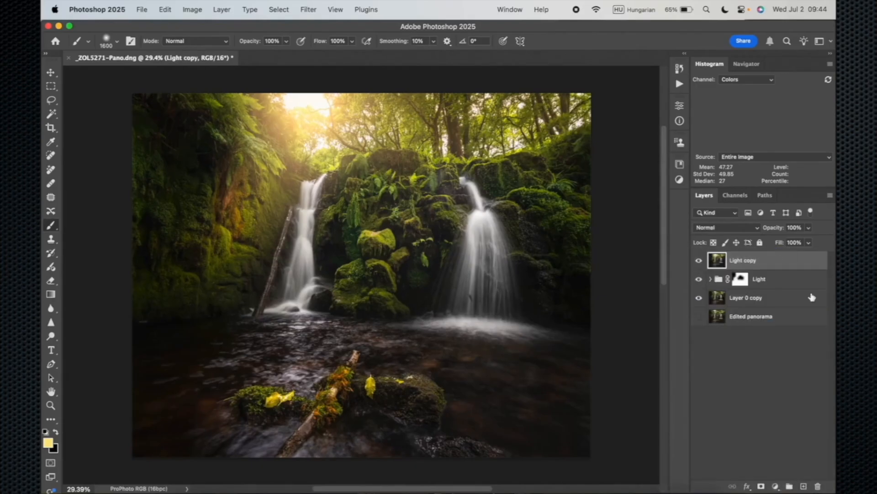
{"action": "left_click_drag", "start_coordinate": [796, 265], "coordinate": [817, 486]}
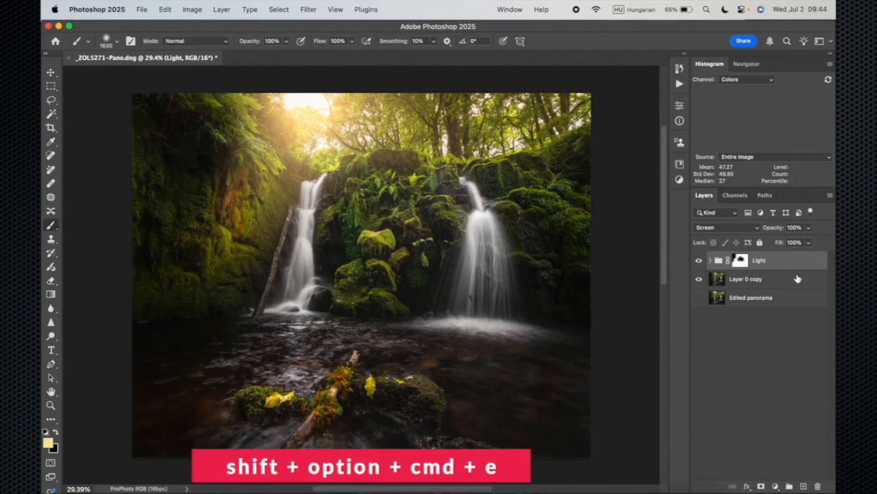
Step: Stamp all visible layers into a new top layer and rename it Sharpening
{"action": "key", "text": "shift+alt+super+e"}
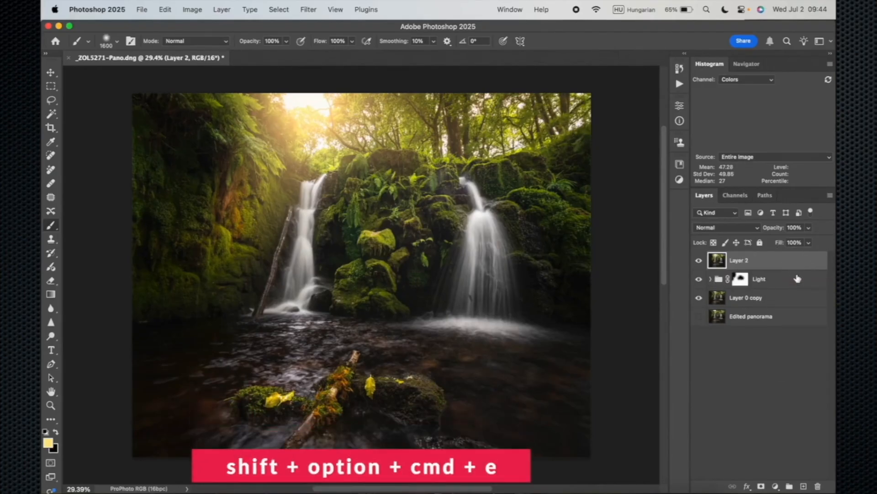
{"action": "double_click", "coordinate": [737, 260]}
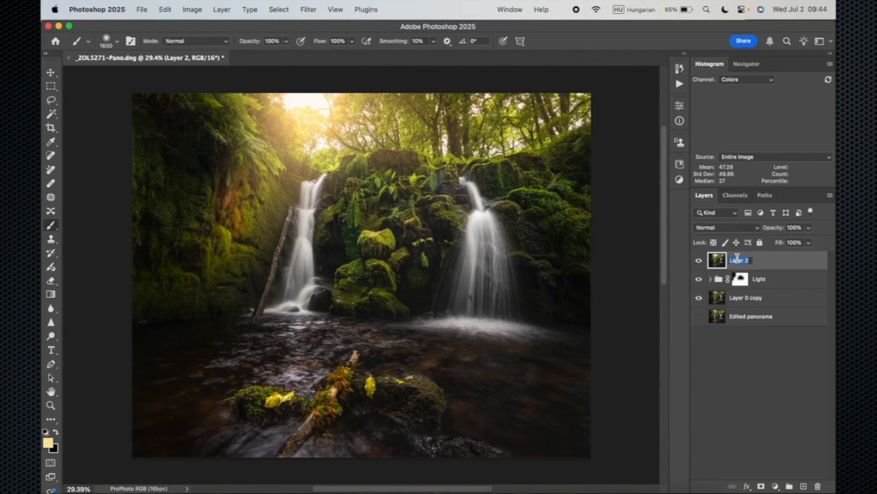
{"action": "type", "text": "Sharpening"}
{"action": "key", "text": "Return"}
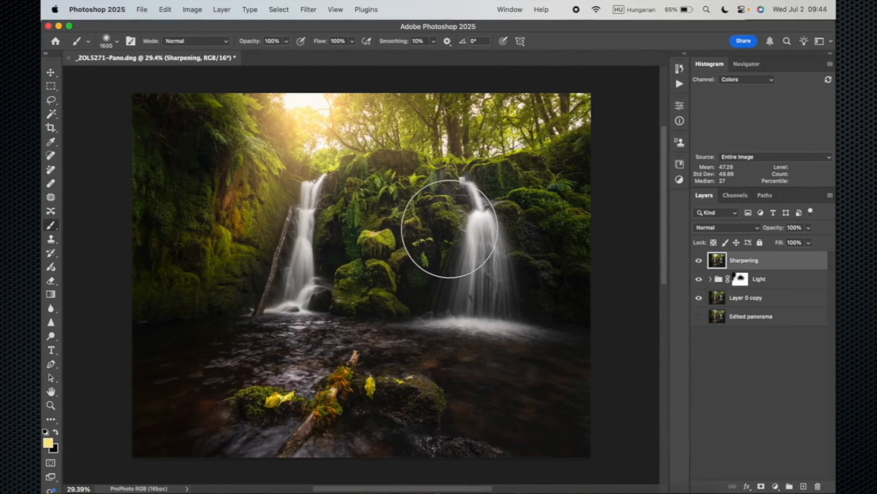
Step: Apply a High Pass filter with a radius of 1.0 pixels to the Sharpening layer
{"action": "left_click", "coordinate": [308, 11]}
{"action": "mouse_move", "coordinate": [405, 231]}
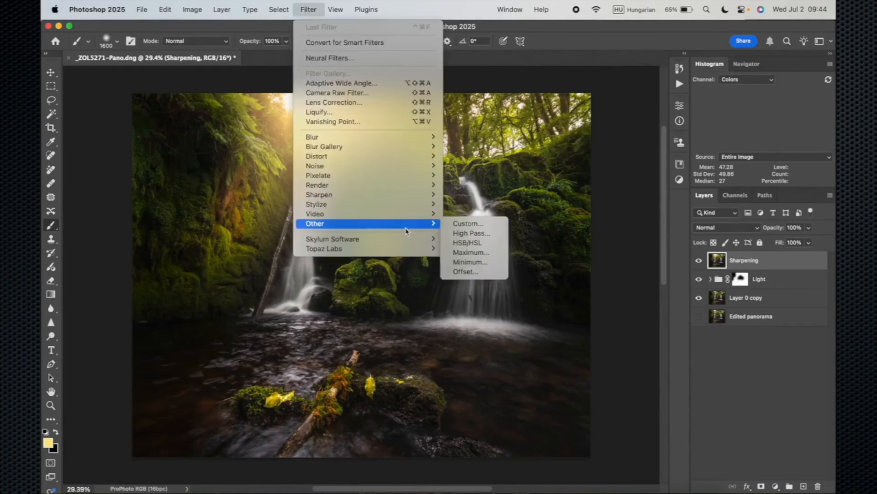
{"action": "left_click", "coordinate": [487, 238]}
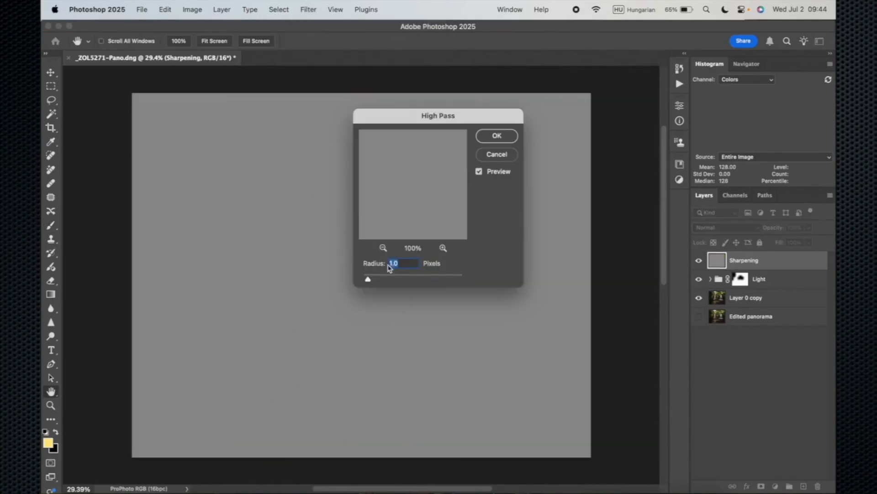
{"action": "left_click", "coordinate": [497, 136]}
{"action": "key", "text": "b"}
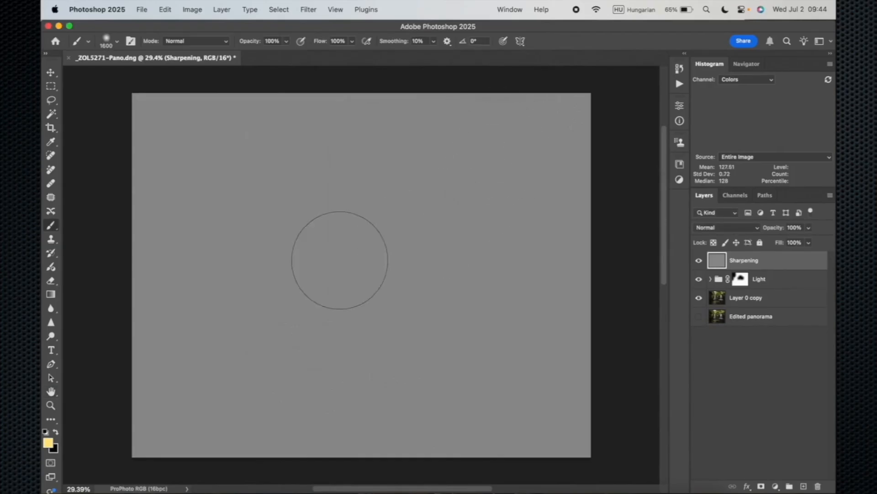
Step: Set the Sharpening layer's blend mode to Overlay
{"action": "scroll", "coordinate": [387, 260], "scroll_direction": "up", "scroll_amount": 5}
{"action": "scroll", "coordinate": [387, 260], "scroll_direction": "up", "scroll_amount": 5}
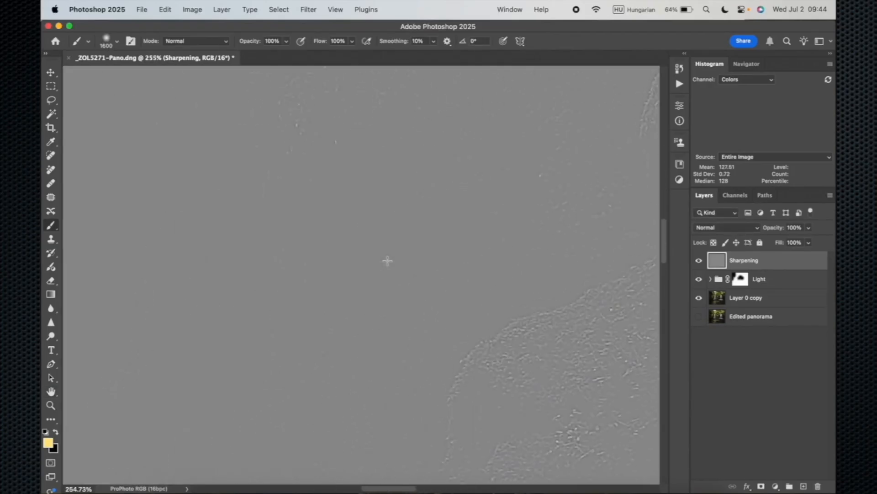
{"action": "scroll", "coordinate": [387, 260], "scroll_direction": "up", "scroll_amount": 5}
{"action": "scroll", "coordinate": [388, 261], "scroll_direction": "right", "scroll_amount": 3}
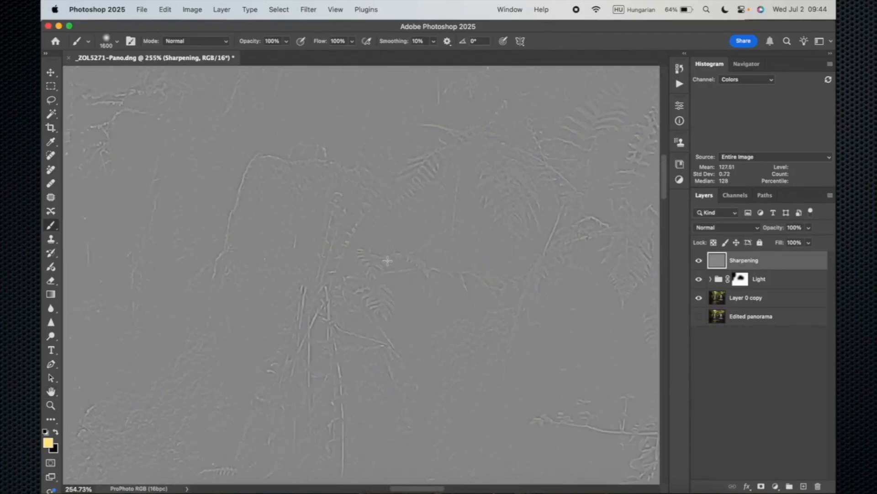
{"action": "scroll", "coordinate": [387, 260], "scroll_direction": "up", "scroll_amount": 2}
{"action": "scroll", "coordinate": [388, 260], "scroll_direction": "right", "scroll_amount": 3}
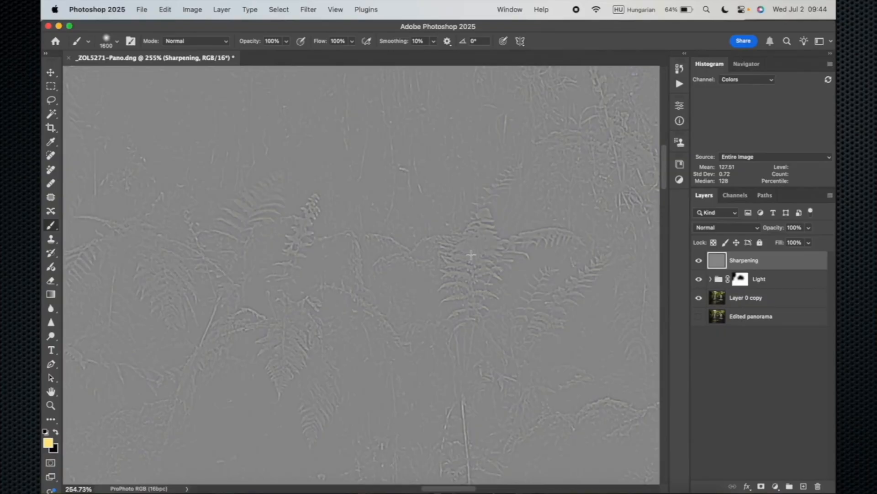
{"action": "key", "text": "super+0"}
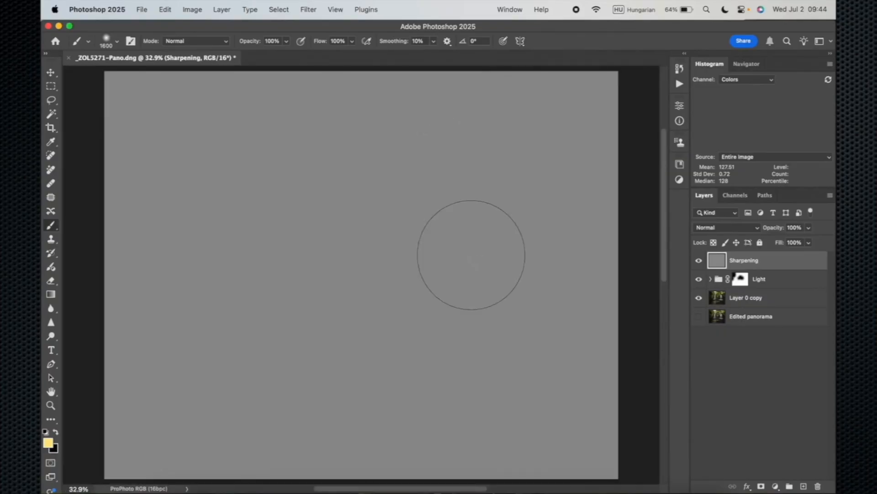
{"action": "left_click", "coordinate": [728, 229]}
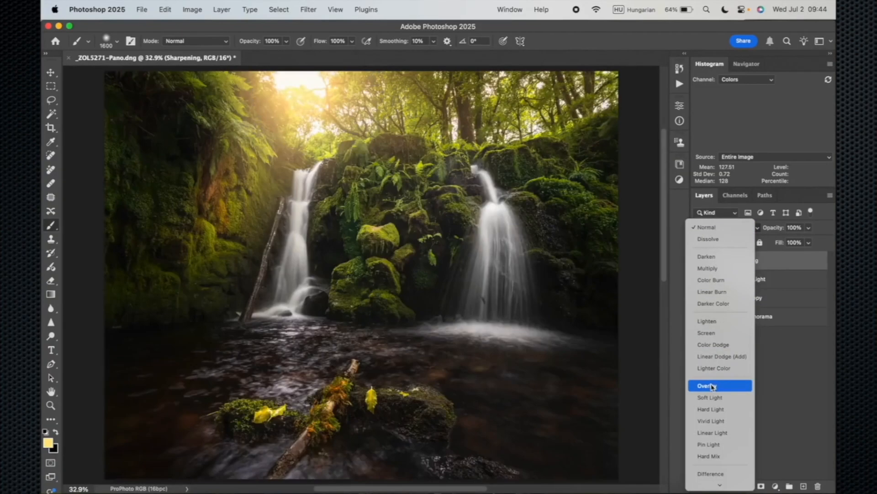
{"action": "left_click", "coordinate": [728, 386]}
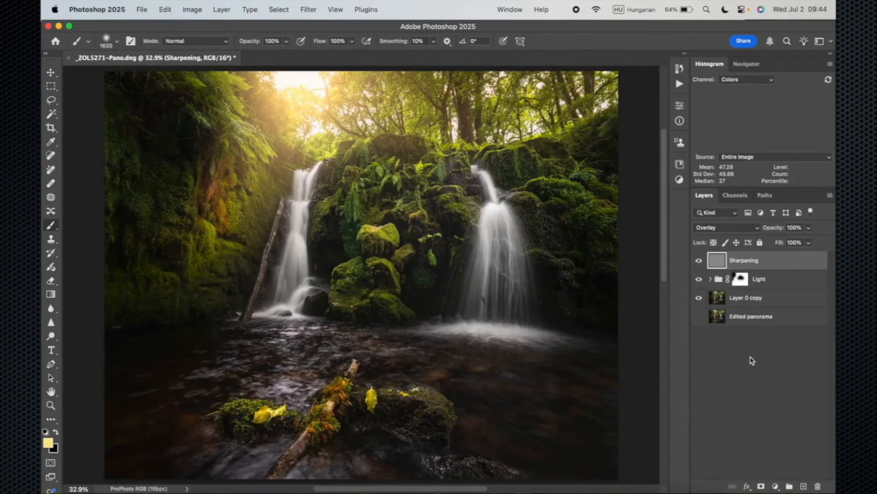
Step: Compare the mossy rocks up close with the Sharpening layer hidden and shown
{"action": "left_click", "coordinate": [51, 73]}
{"action": "scroll", "coordinate": [375, 432], "scroll_direction": "up", "scroll_amount": 6}
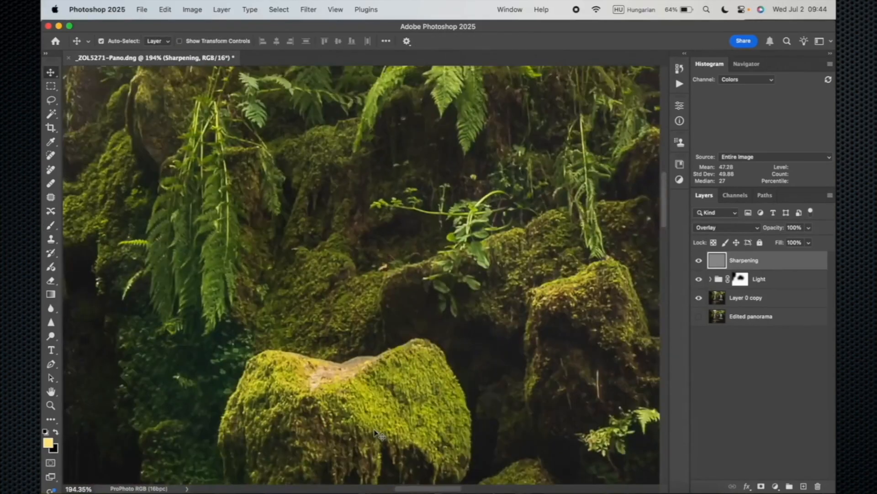
{"action": "scroll", "coordinate": [375, 431], "scroll_direction": "down", "scroll_amount": 5}
{"action": "left_click", "coordinate": [699, 260]}
{"action": "left_click", "coordinate": [699, 261]}
{"action": "left_click", "coordinate": [698, 260]}
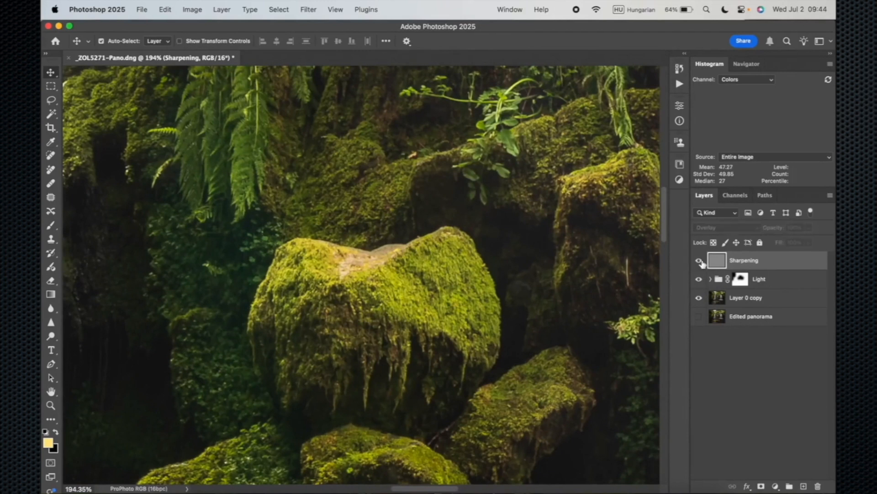
{"action": "scroll", "coordinate": [430, 362], "scroll_direction": "up", "scroll_amount": 3}
{"action": "left_click", "coordinate": [700, 260]}
{"action": "left_click", "coordinate": [700, 260]}
Step: Check the sharpening on the foreground branch and yellow leaf by toggling the Sharpening layer, and return to the full image
{"action": "scroll", "coordinate": [424, 312], "scroll_direction": "down", "scroll_amount": 6}
{"action": "scroll", "coordinate": [424, 312], "scroll_direction": "down", "scroll_amount": 5}
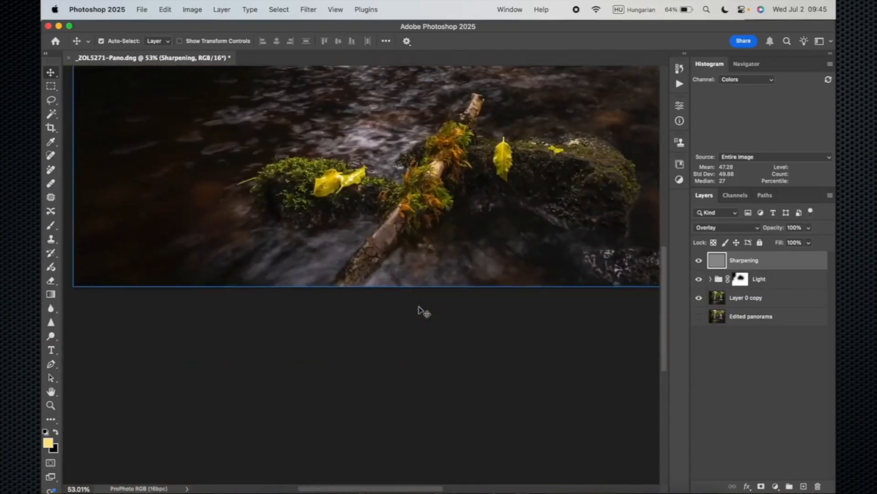
{"action": "scroll", "coordinate": [424, 312], "scroll_direction": "up", "scroll_amount": 2}
{"action": "scroll", "coordinate": [424, 313], "scroll_direction": "up", "scroll_amount": 6}
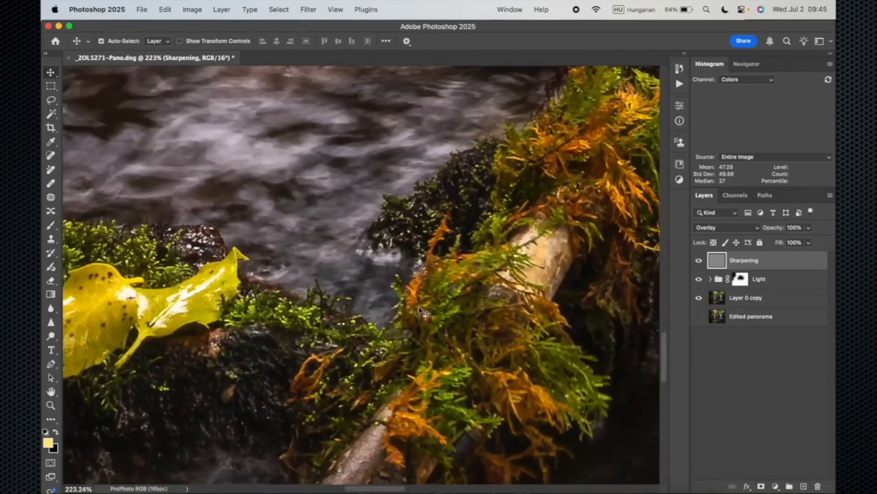
{"action": "scroll", "coordinate": [424, 312], "scroll_direction": "right", "scroll_amount": 10}
{"action": "left_click", "coordinate": [700, 261]}
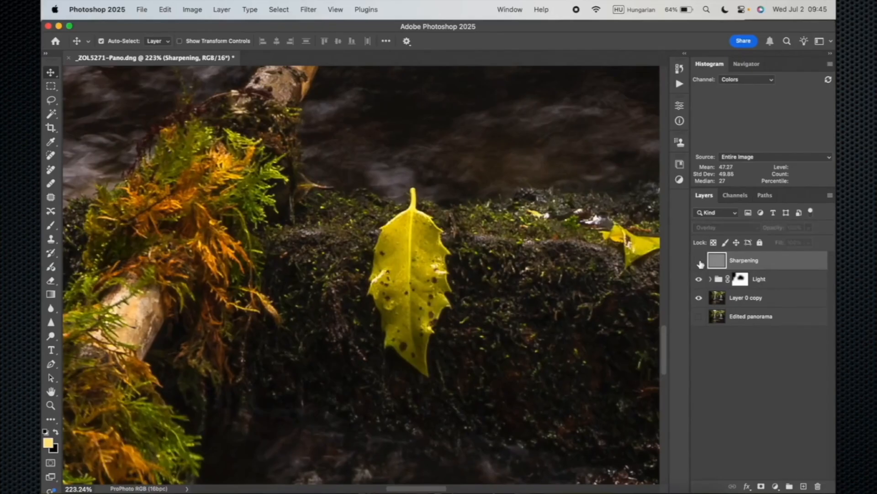
{"action": "key", "text": "super+0"}
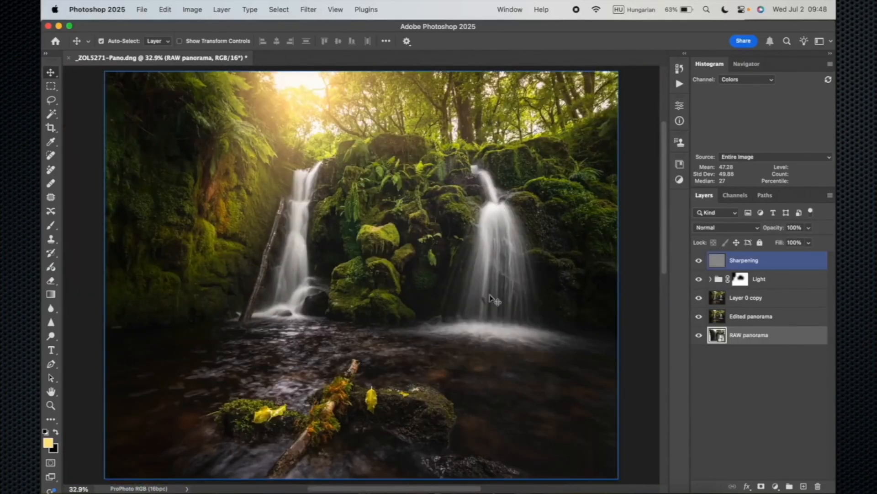
Step: Add a new empty layer above the Sharpening layer and name it Cleanup
{"action": "scroll", "coordinate": [482, 320], "scroll_direction": "up", "scroll_amount": 3}
{"action": "scroll", "coordinate": [482, 320], "scroll_direction": "up", "scroll_amount": 5}
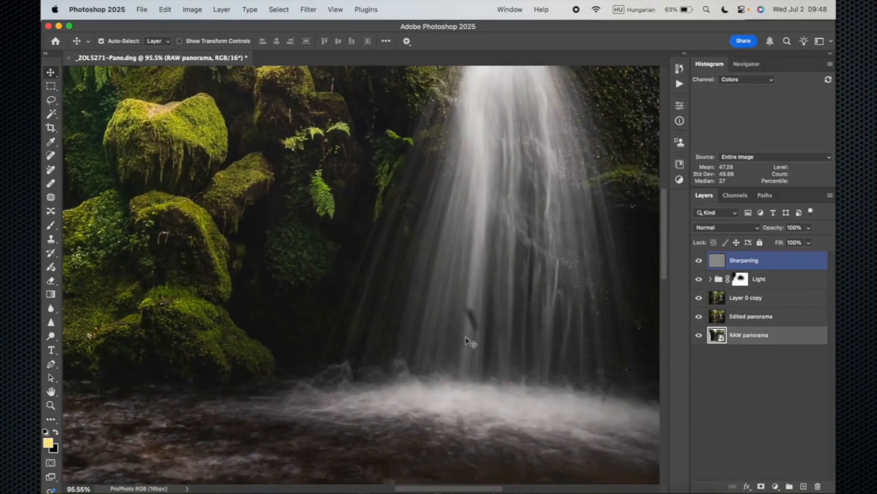
{"action": "left_click", "coordinate": [797, 446]}
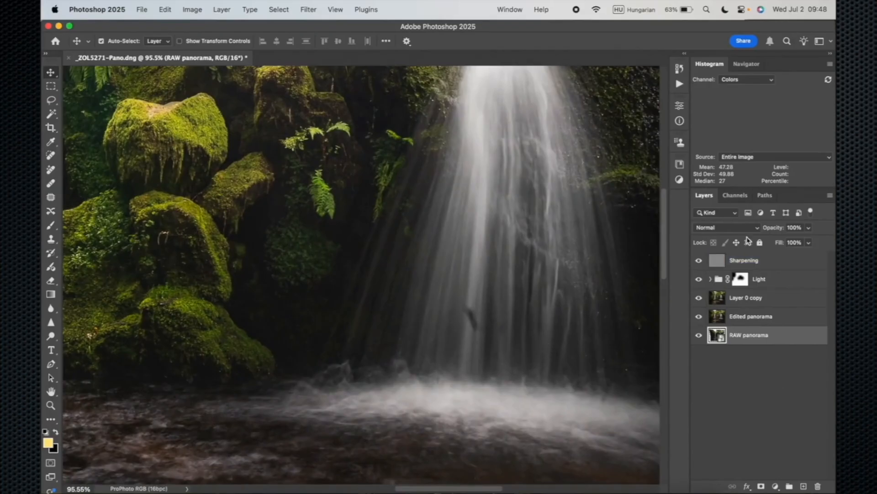
{"action": "left_click", "coordinate": [745, 261]}
{"action": "left_click", "coordinate": [803, 485]}
{"action": "double_click", "coordinate": [741, 260]}
{"action": "type", "text": "Cleanup"}
{"action": "key", "text": "Return"}
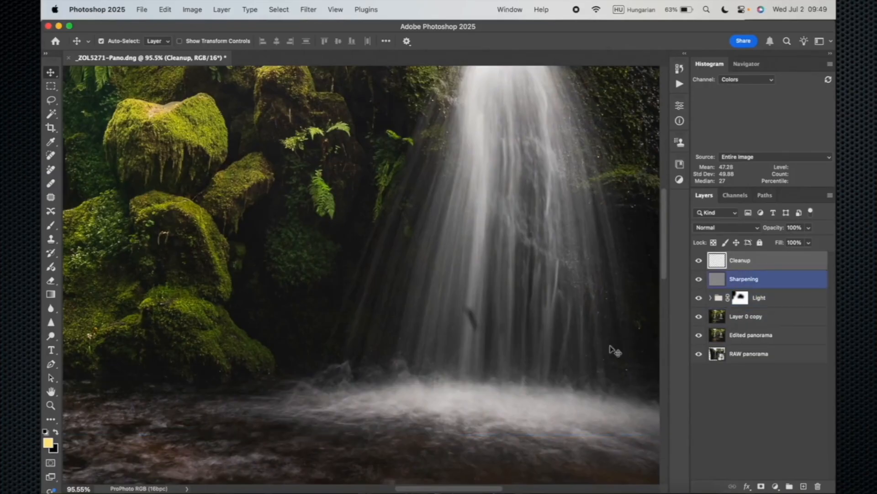
Step: Remove the dark mark in the lower part of the right waterfall with the Spot Healing Brush at size 80
{"action": "left_click", "coordinate": [51, 157]}
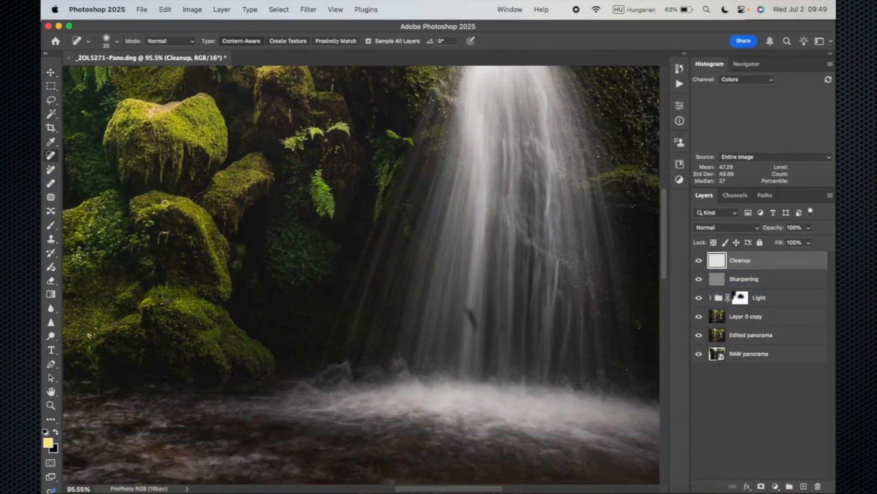
{"action": "key", "text": "bracketright"}
{"action": "key", "text": "bracketright"}
{"action": "key", "text": "bracketright"}
{"action": "mouse_move", "coordinate": [468, 304]}
{"action": "left_mouse_down"}
{"action": "mouse_move", "coordinate": [485, 383]}
{"action": "mouse_move", "coordinate": [477, 315]}
{"action": "mouse_move", "coordinate": [495, 363]}
{"action": "mouse_move", "coordinate": [502, 322]}
{"action": "mouse_move", "coordinate": [505, 351]}
{"action": "left_mouse_up"}
Step: Heal the dark spot in the middle of the left waterfall with the Spot Healing Brush at size 50
{"action": "scroll", "coordinate": [531, 356], "scroll_direction": "up", "scroll_amount": 2}
{"action": "scroll", "coordinate": [531, 356], "scroll_direction": "left", "scroll_amount": 3}
{"action": "scroll", "coordinate": [531, 355], "scroll_direction": "right", "scroll_amount": 5}
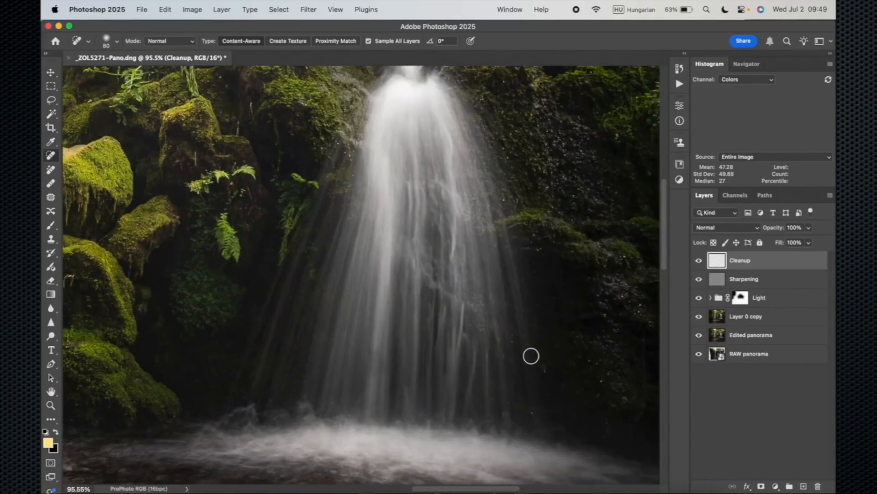
{"action": "scroll", "coordinate": [531, 355], "scroll_direction": "left", "scroll_amount": 10}
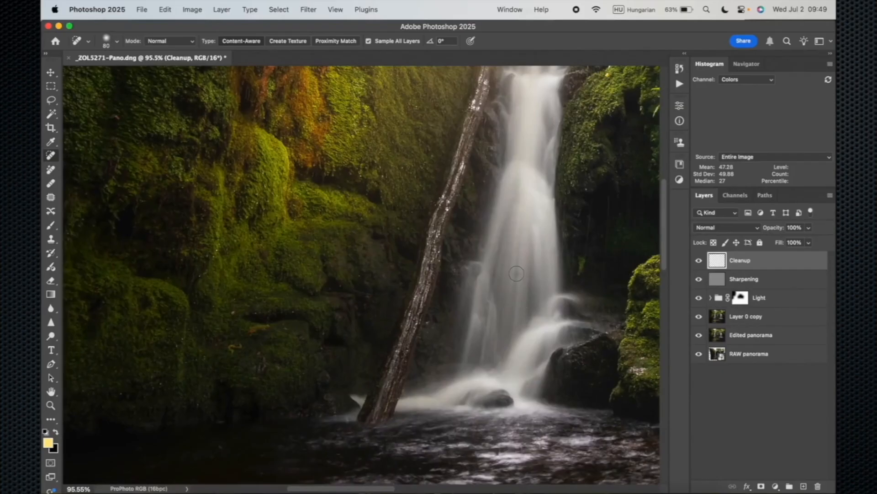
{"action": "scroll", "coordinate": [517, 273], "scroll_direction": "up", "scroll_amount": 4}
{"action": "scroll", "coordinate": [517, 273], "scroll_direction": "right", "scroll_amount": 5}
{"action": "scroll", "coordinate": [517, 273], "scroll_direction": "up", "scroll_amount": 1}
{"action": "key", "text": "bracketleft"}
{"action": "key", "text": "bracketleft"}
{"action": "key", "text": "bracketleft"}
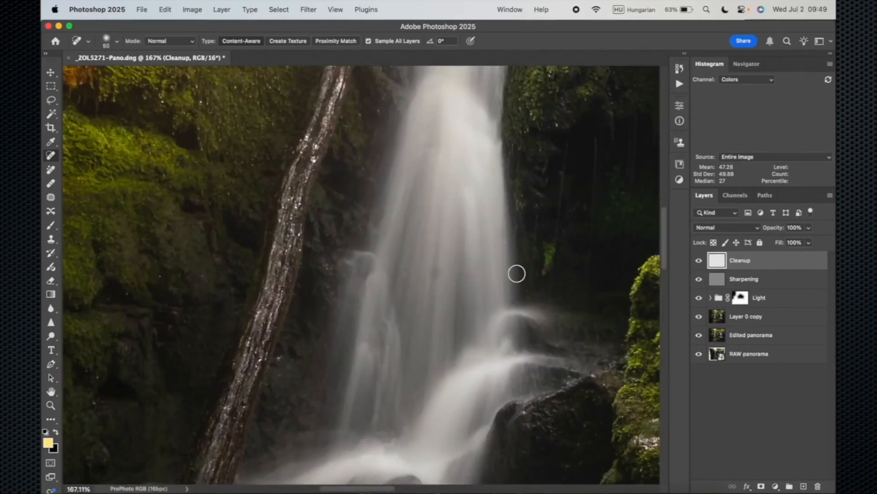
{"action": "left_click", "coordinate": [435, 270]}
{"action": "left_click", "coordinate": [435, 268]}
{"action": "key", "text": "super+0"}
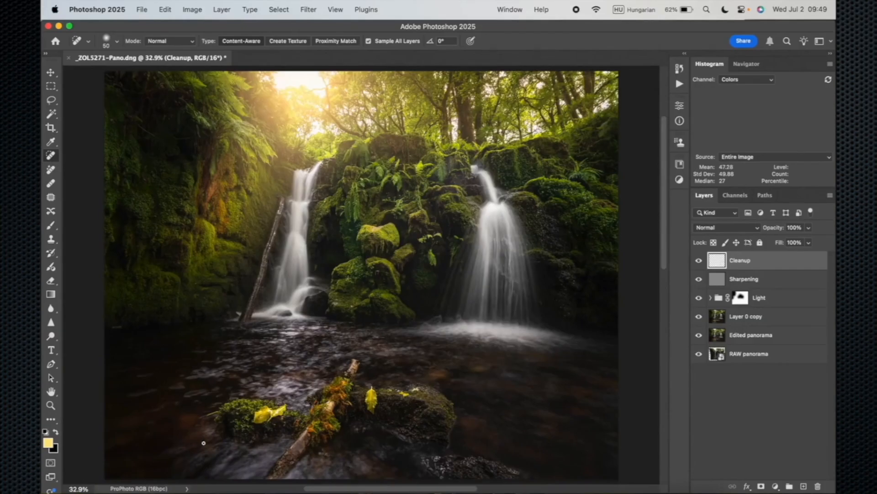
Step: Examine the enlarged image from the left cliff across to the right waterfall for remaining distractions
{"action": "scroll", "coordinate": [204, 442], "scroll_direction": "up", "scroll_amount": 4}
{"action": "scroll", "coordinate": [204, 442], "scroll_direction": "left", "scroll_amount": 4}
{"action": "scroll", "coordinate": [204, 442], "scroll_direction": "down", "scroll_amount": 3}
{"action": "scroll", "coordinate": [204, 442], "scroll_direction": "up", "scroll_amount": 8}
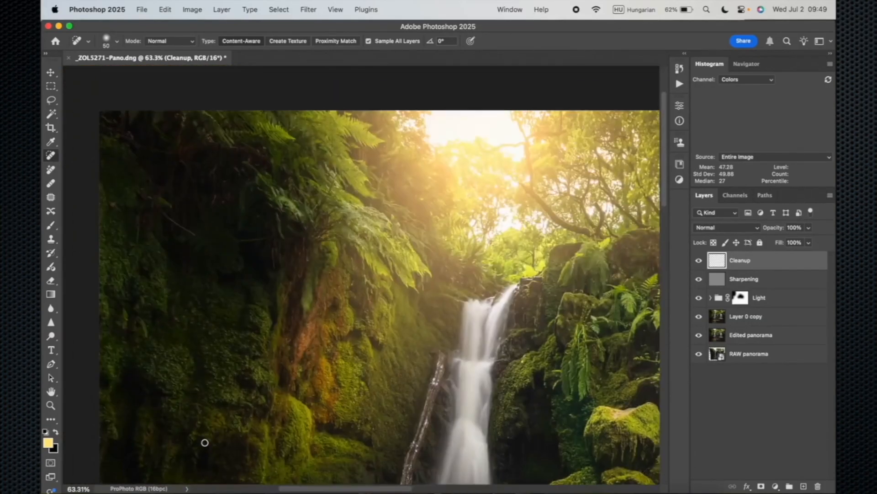
{"action": "scroll", "coordinate": [204, 443], "scroll_direction": "right", "scroll_amount": 8}
{"action": "scroll", "coordinate": [204, 443], "scroll_direction": "down", "scroll_amount": 10}
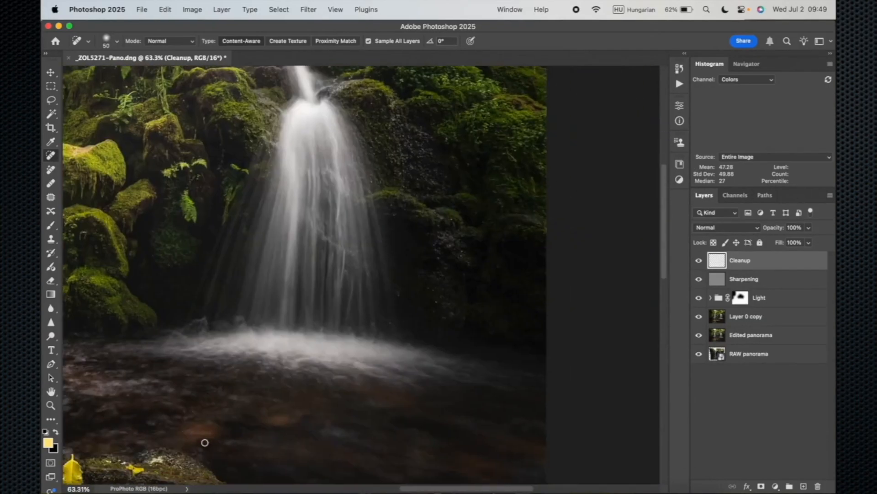
{"action": "key", "text": "super+0"}
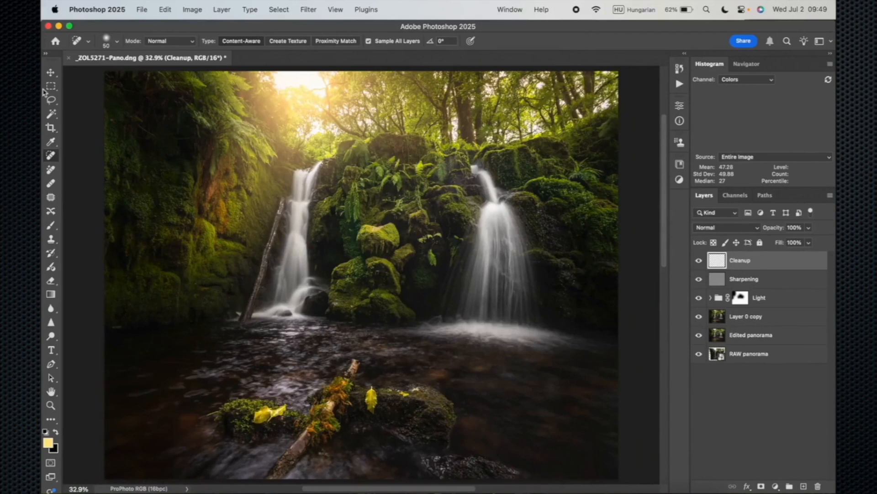
Step: Set up a full-size JPG export of the image that includes the copyright and contact info metadata
{"action": "left_click", "coordinate": [50, 73]}
{"action": "left_click", "coordinate": [141, 13]}
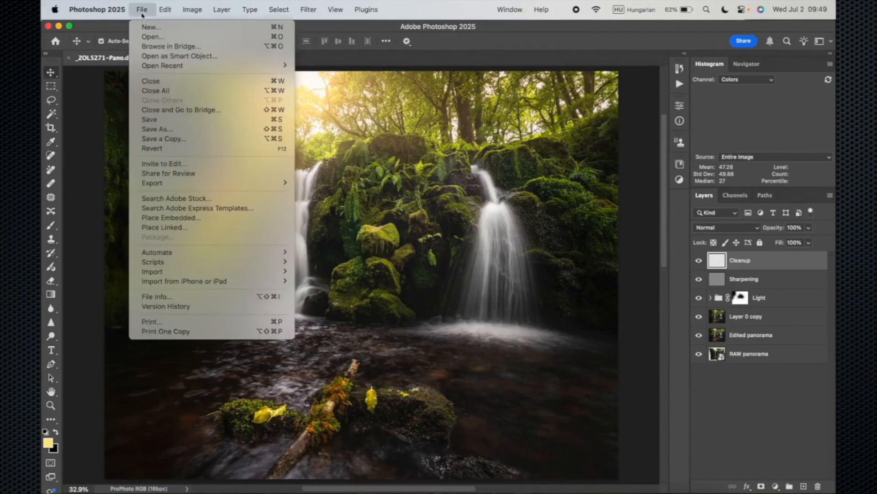
{"action": "mouse_move", "coordinate": [192, 189]}
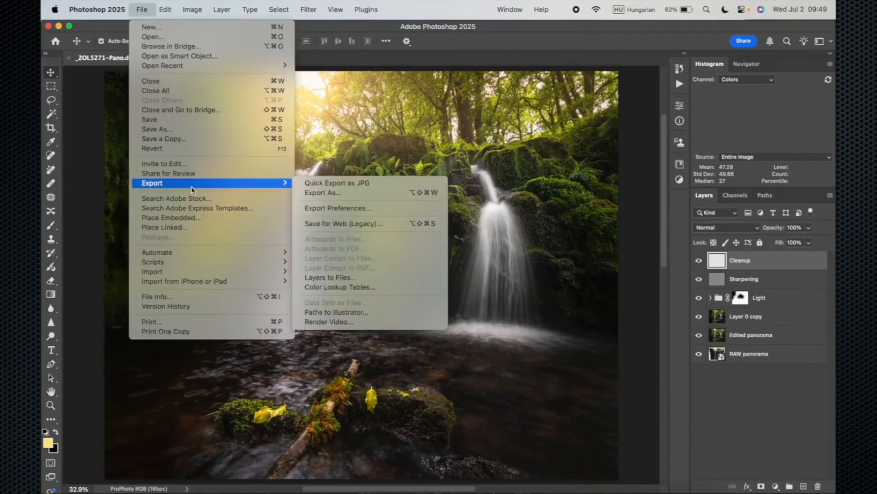
{"action": "left_click", "coordinate": [329, 192]}
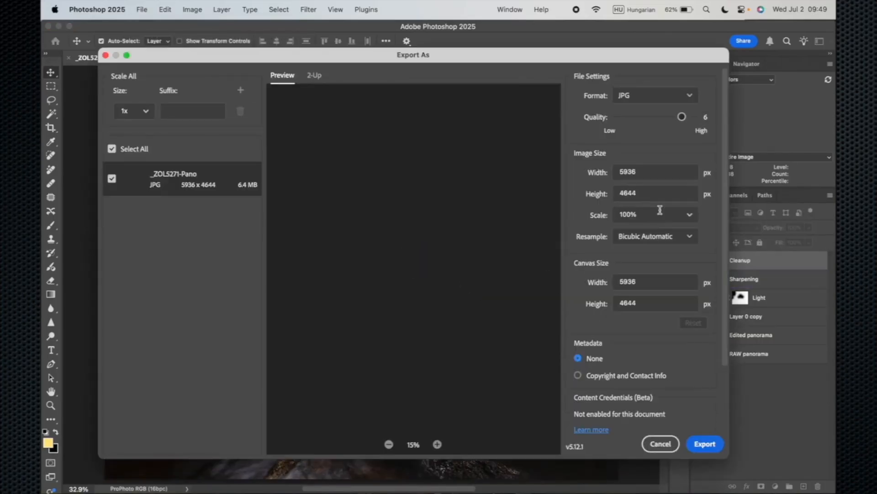
{"action": "scroll", "coordinate": [625, 317], "scroll_direction": "down", "scroll_amount": 4}
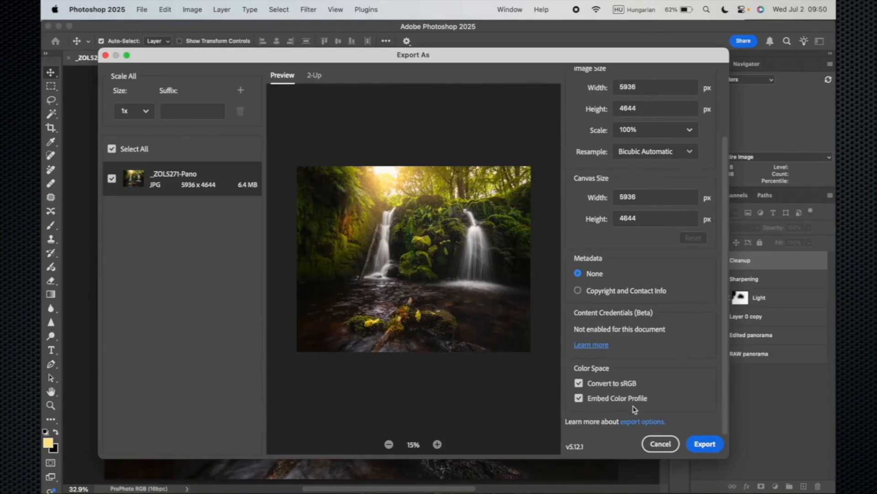
{"action": "scroll", "coordinate": [656, 365], "scroll_direction": "up", "scroll_amount": 4}
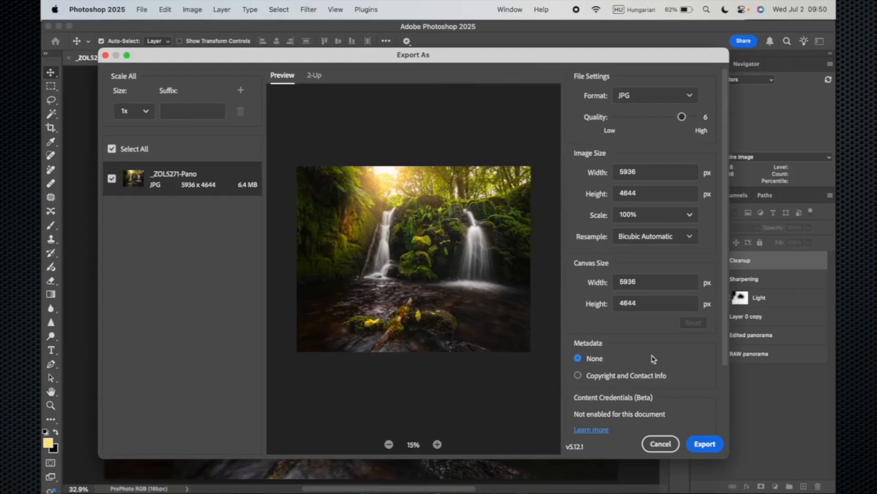
{"action": "left_click", "coordinate": [578, 375]}
Step: Export the image to the Desktop as _ZOL5271-Pano.jpg, replacing the existing file
{"action": "left_click", "coordinate": [706, 444]}
{"action": "left_click", "coordinate": [702, 416]}
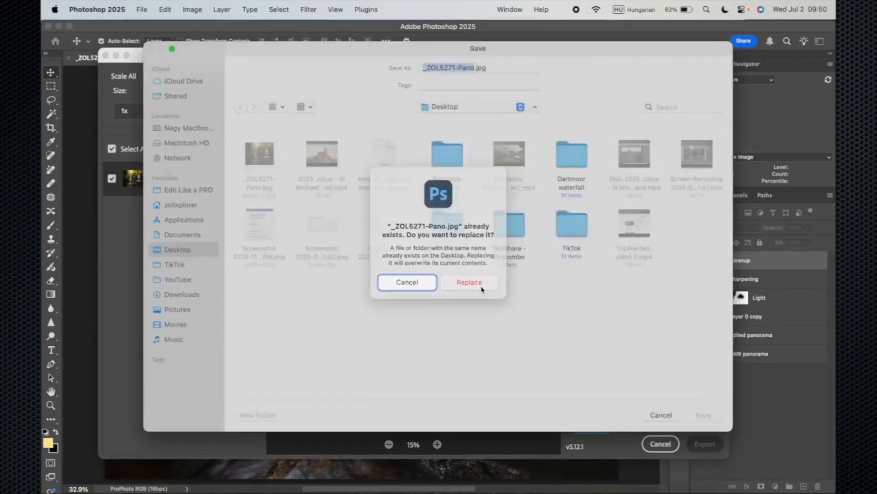
{"action": "left_click", "coordinate": [480, 287]}
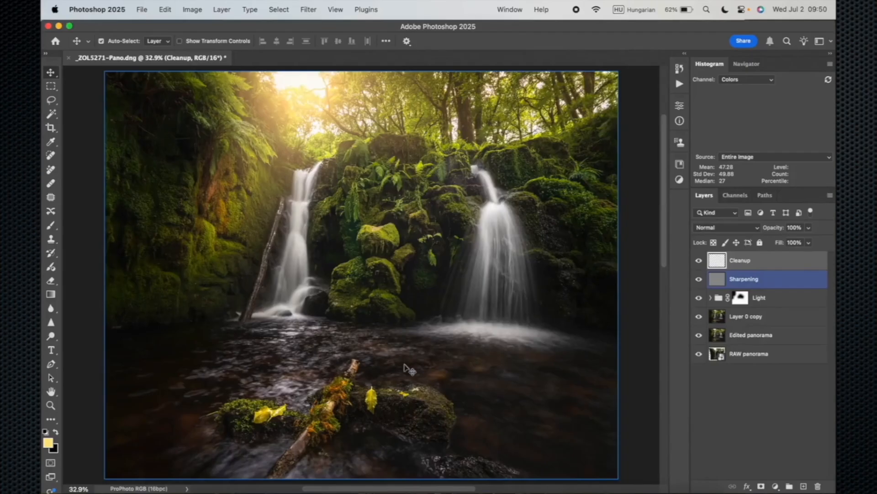